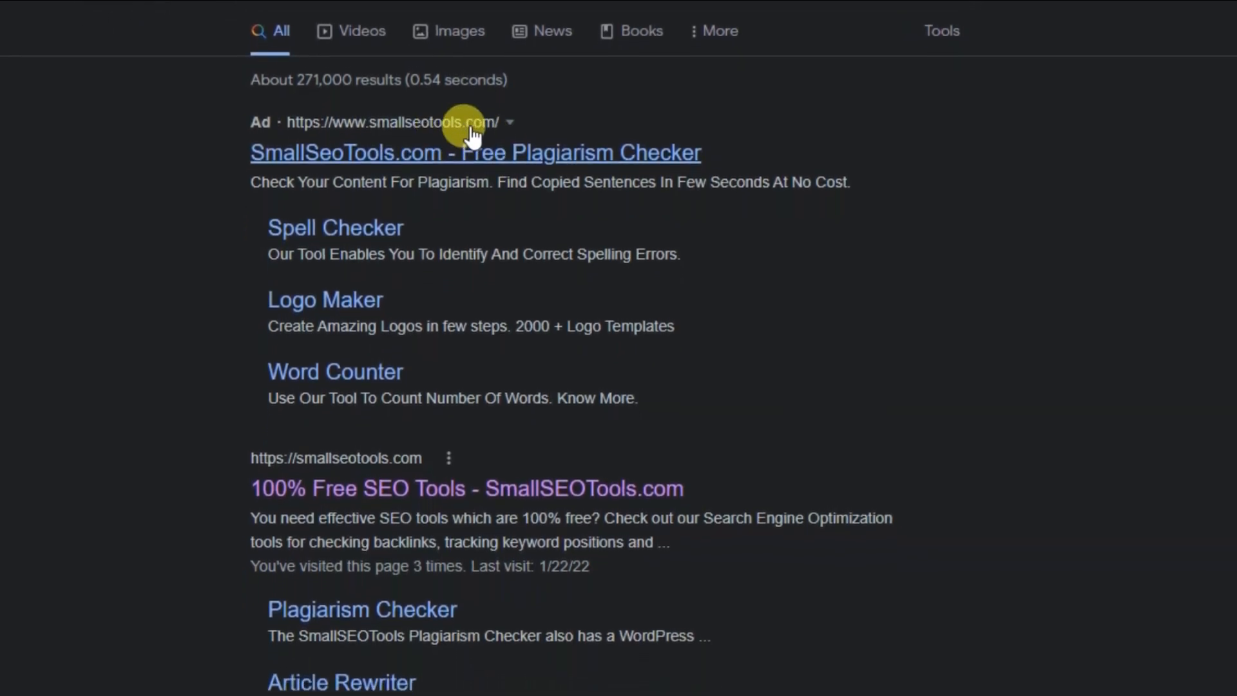
# Open the SmallSeoTools.Link and Small SEO Tools search results in separate new tabs
pyautogui.scroll(-3, 450, 138)
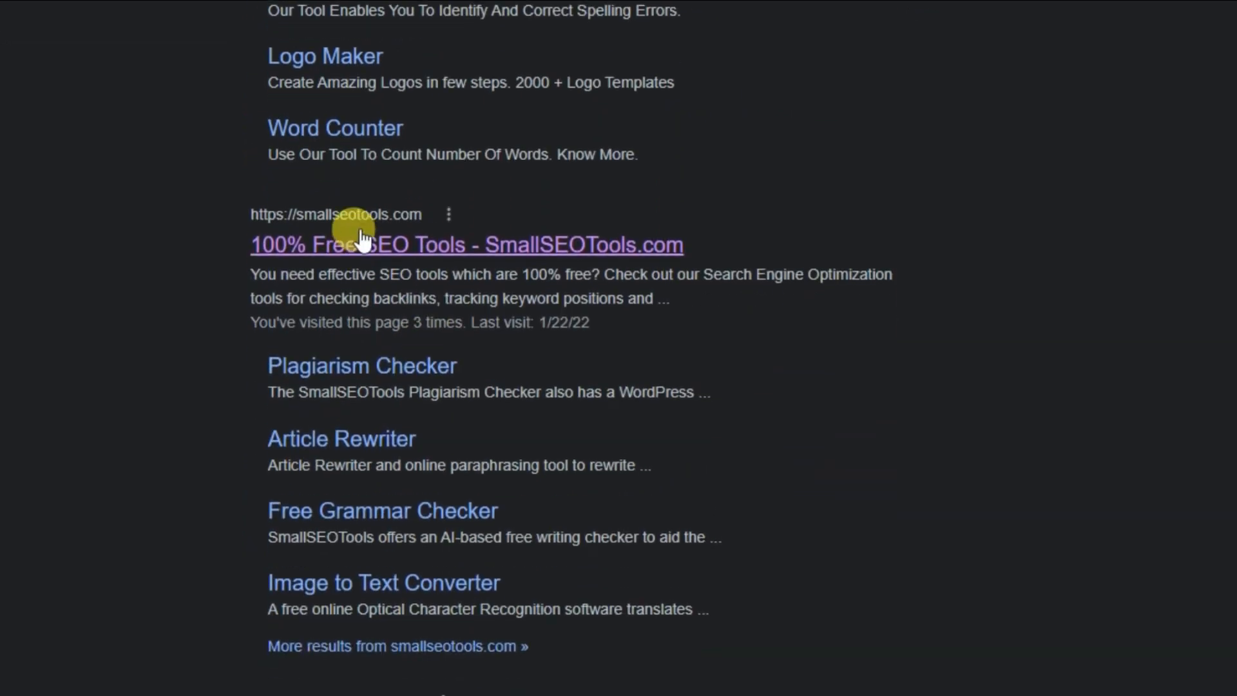
pyautogui.scroll(-2, 367, 219)
pyautogui.scroll(-3, 457, 106)
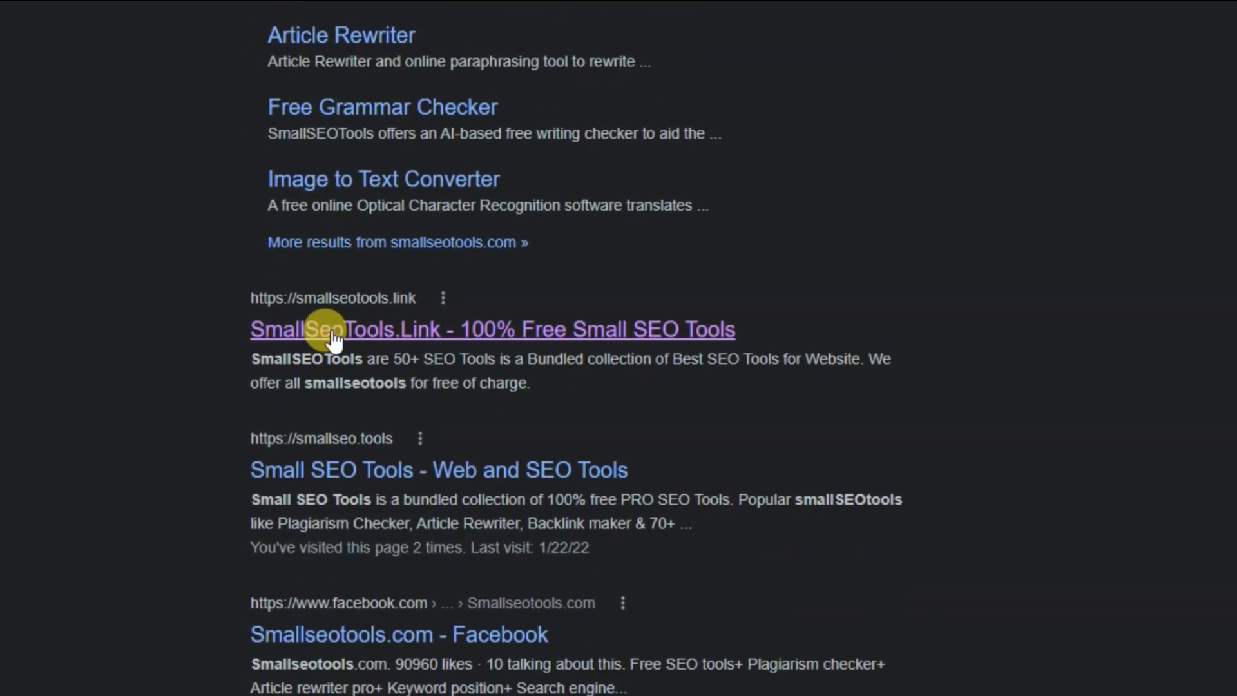
pyautogui.rightClick(333, 326)
pyautogui.press('Escape')
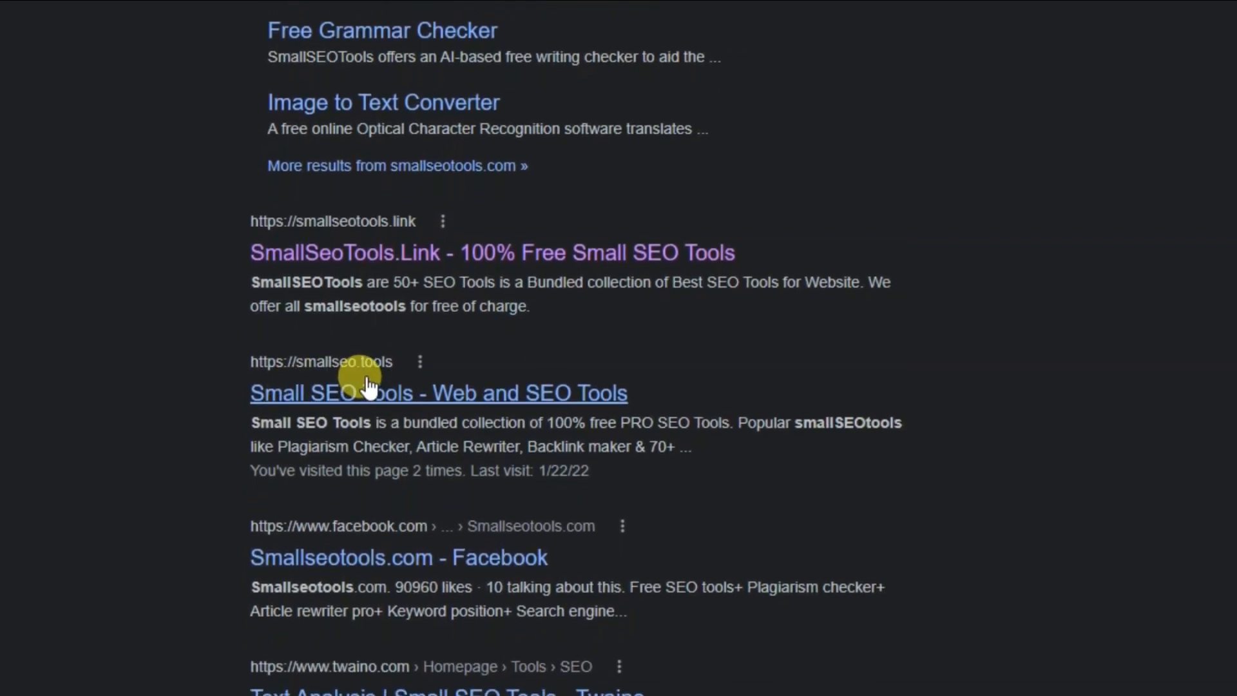
pyautogui.rightClick(367, 383)
pyautogui.press('Escape')
pyautogui.click(810, 5)
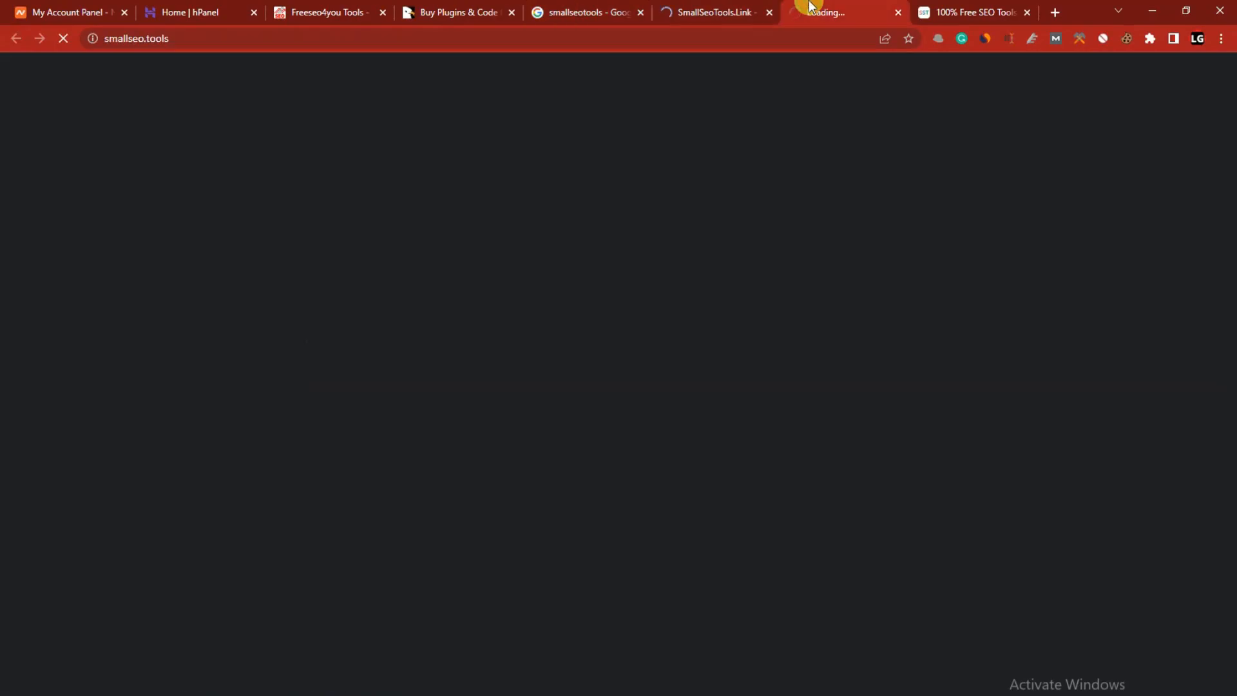
# Examine the full grid of SEO tools offered on the smallseotools.link homepage
pyautogui.click(703, 5)
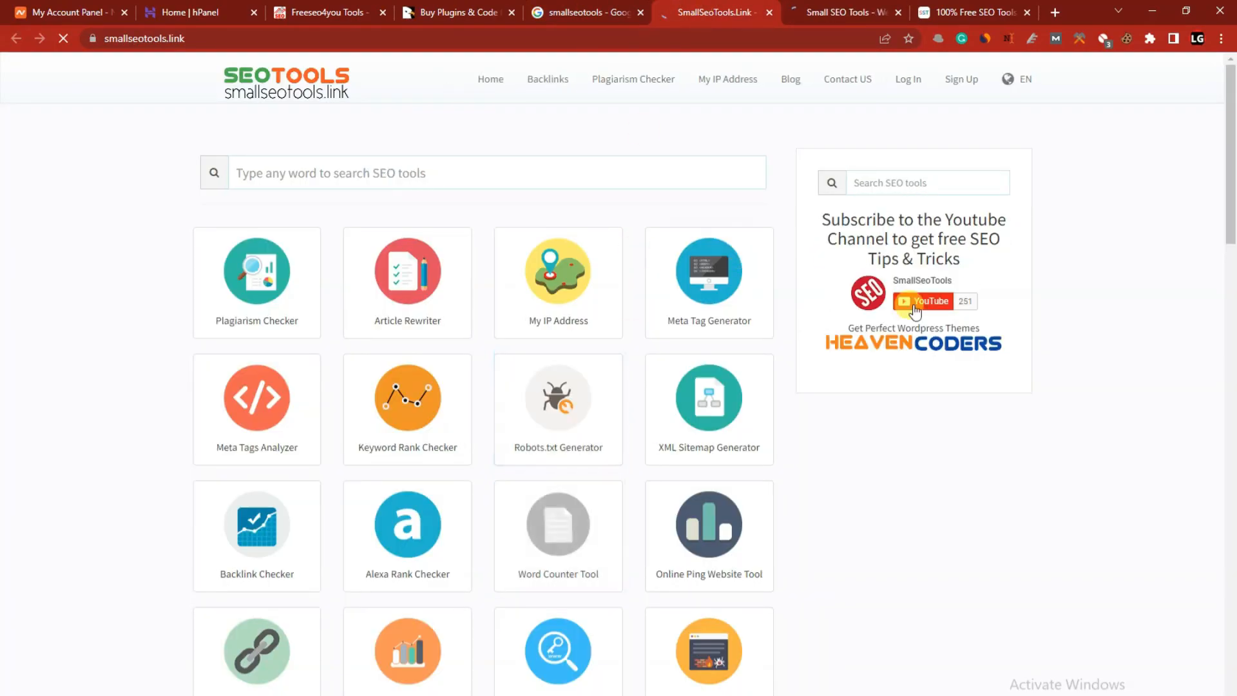
pyautogui.scroll(-20, 602, 357)
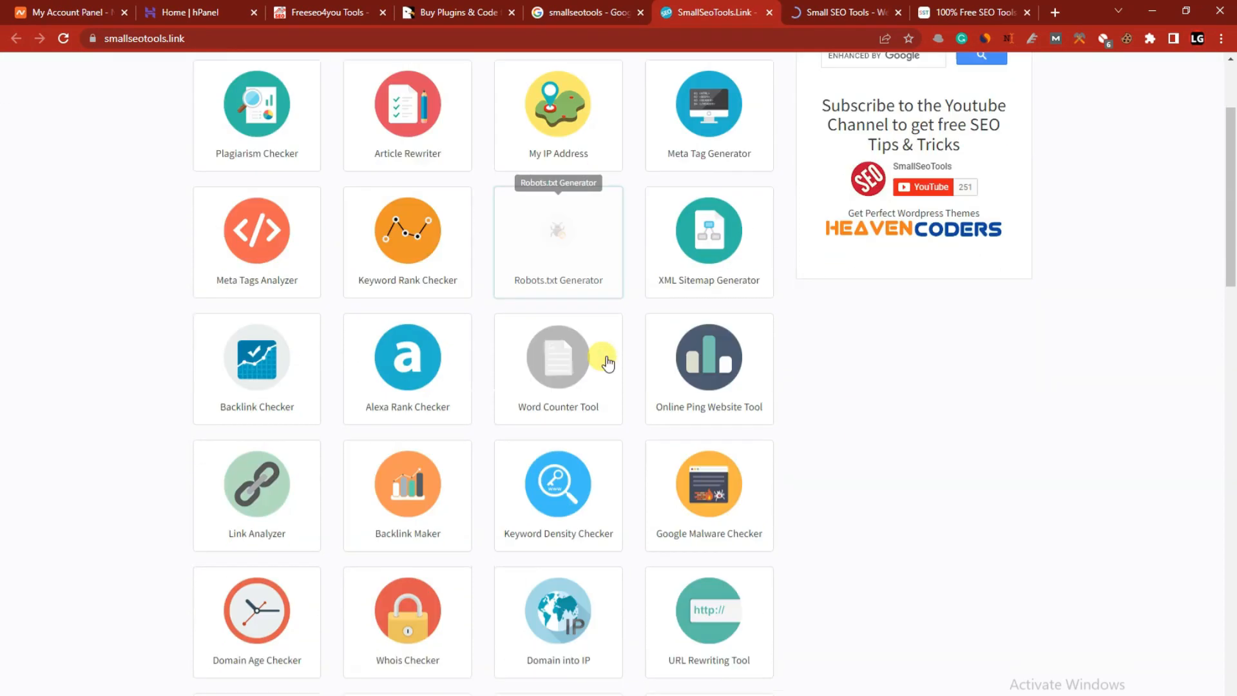
pyautogui.scroll(-4, 618, 371)
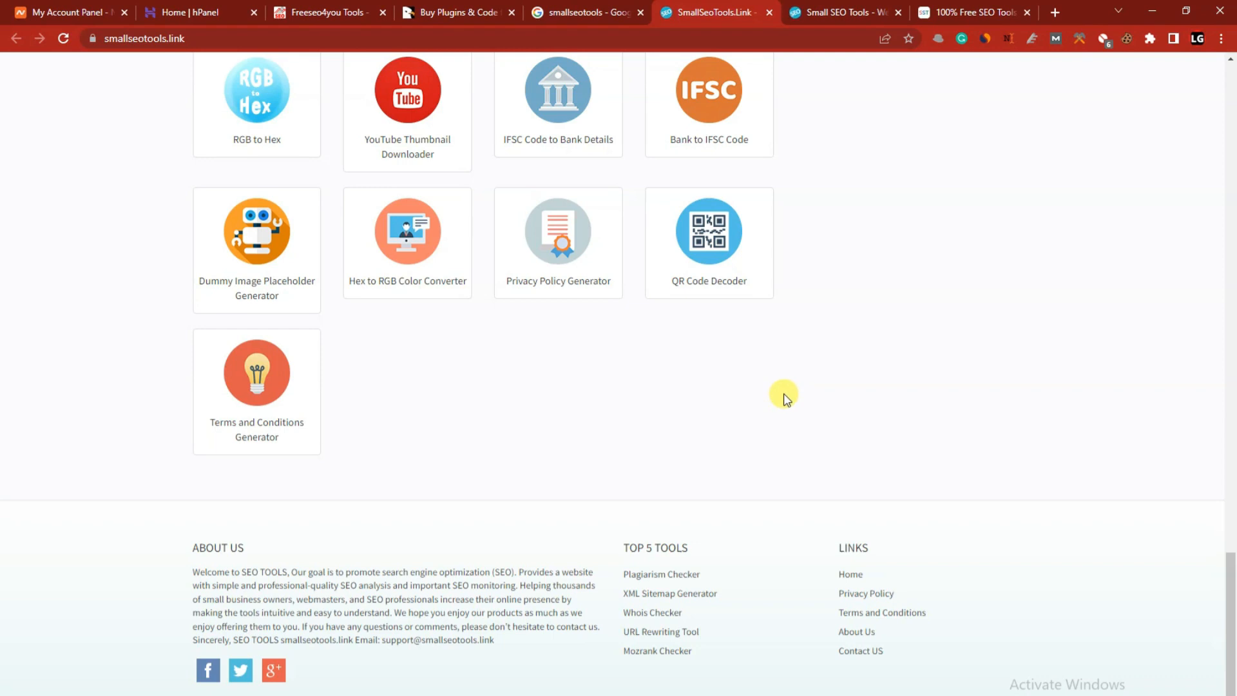
pyautogui.scroll(9, 786, 400)
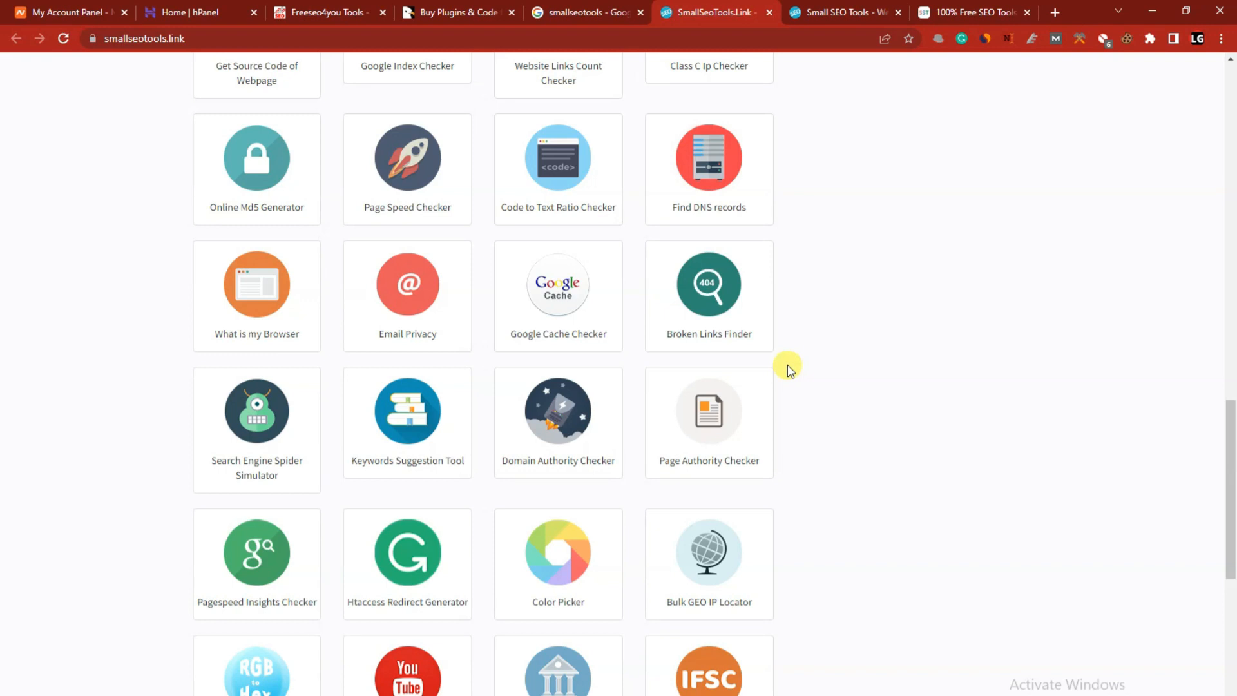
pyautogui.scroll(15, 790, 371)
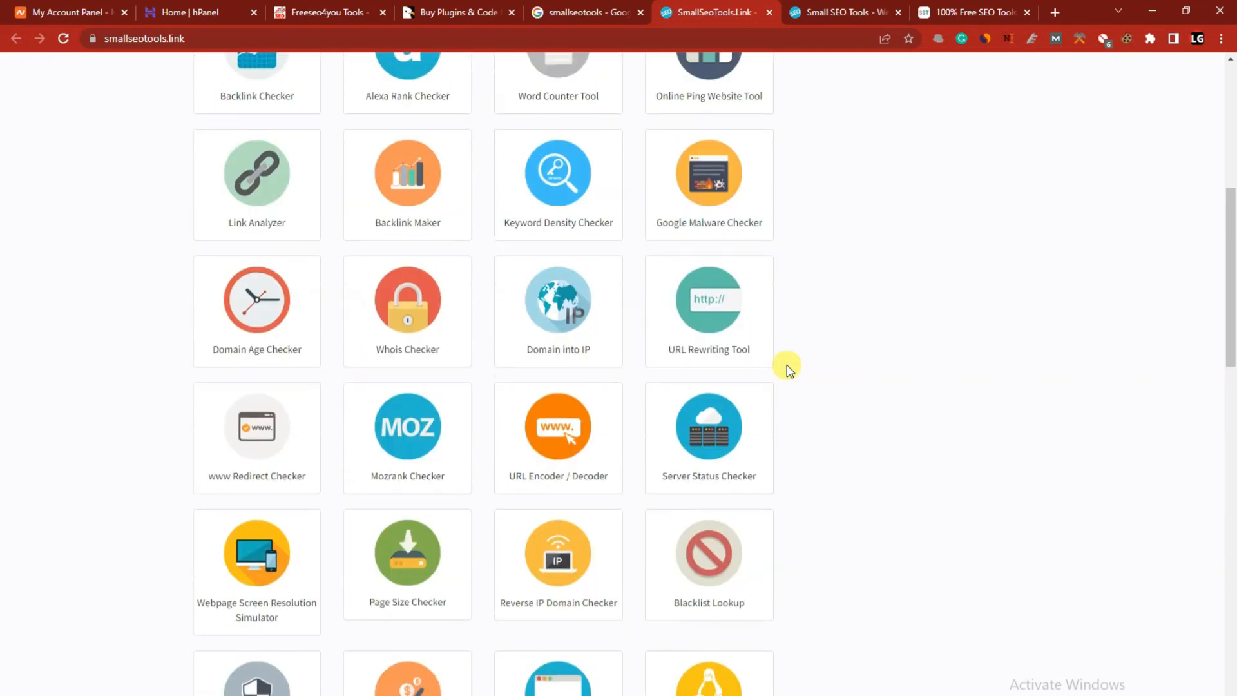
# Examine the tool categories on the smallseo.tools homepage and check the ad blocker's statistics for that page
pyautogui.click(828, 6)
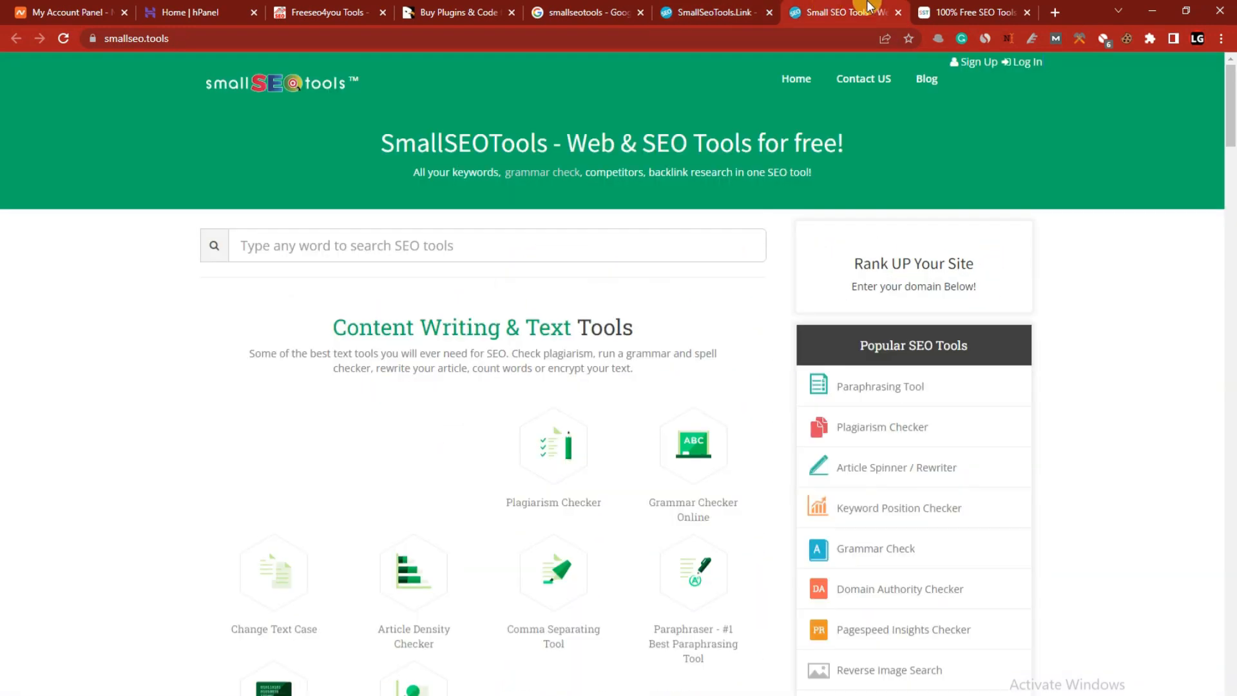
pyautogui.scroll(-20, 580, 245)
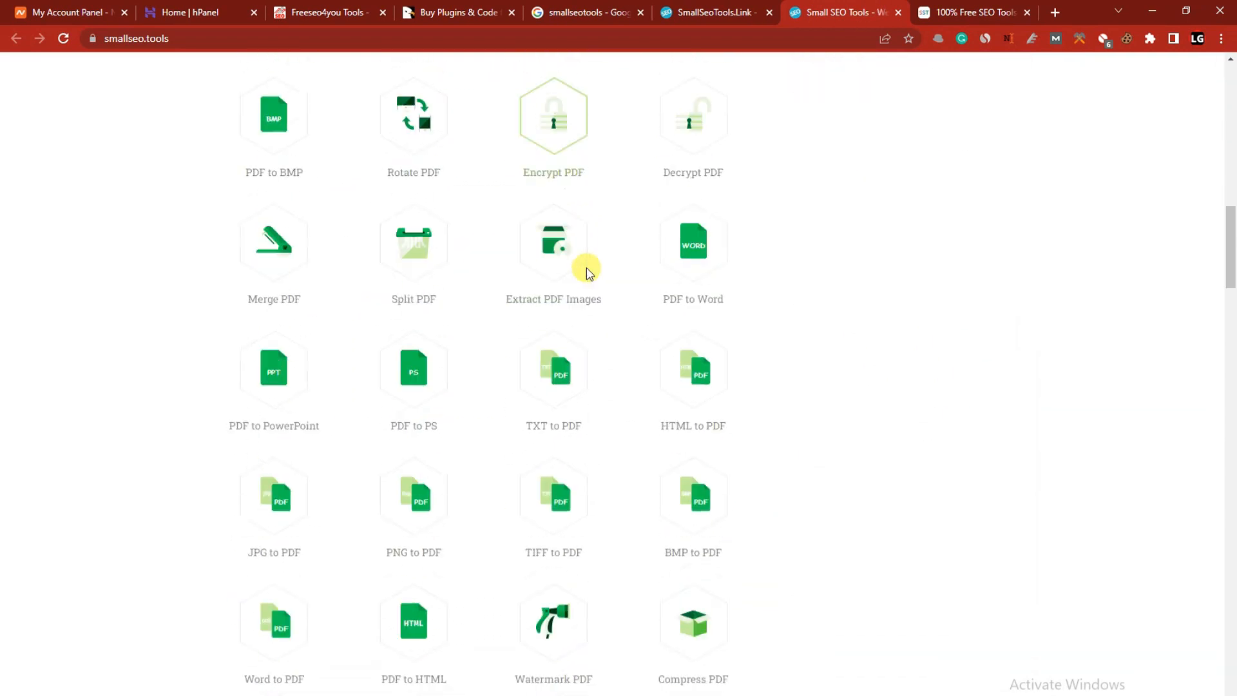
pyautogui.scroll(-10, 587, 266)
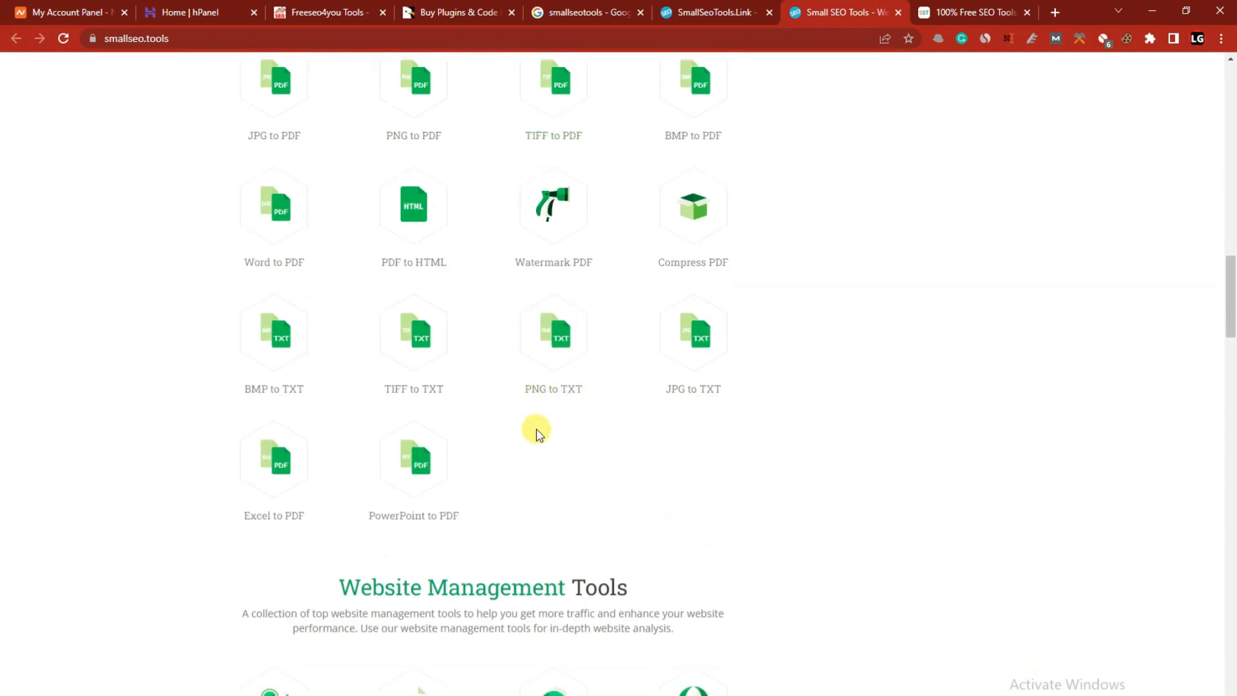
pyautogui.scroll(-5, 536, 454)
pyautogui.scroll(15, 541, 458)
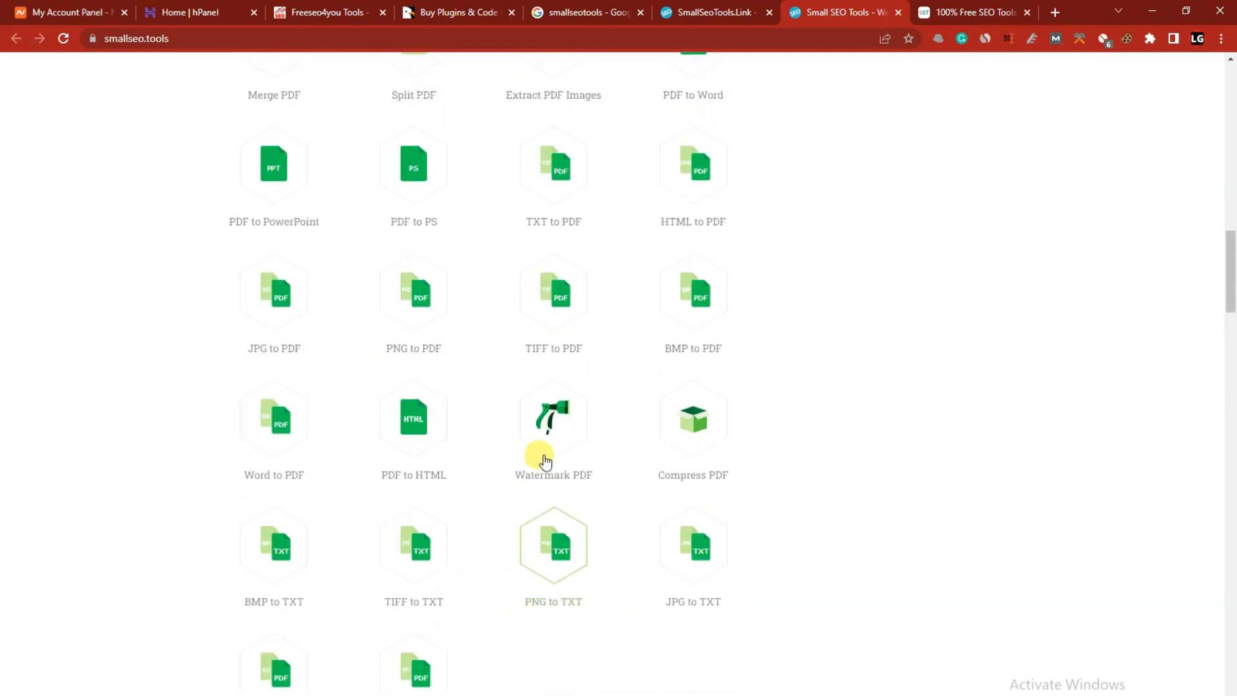
pyautogui.scroll(10, 554, 458)
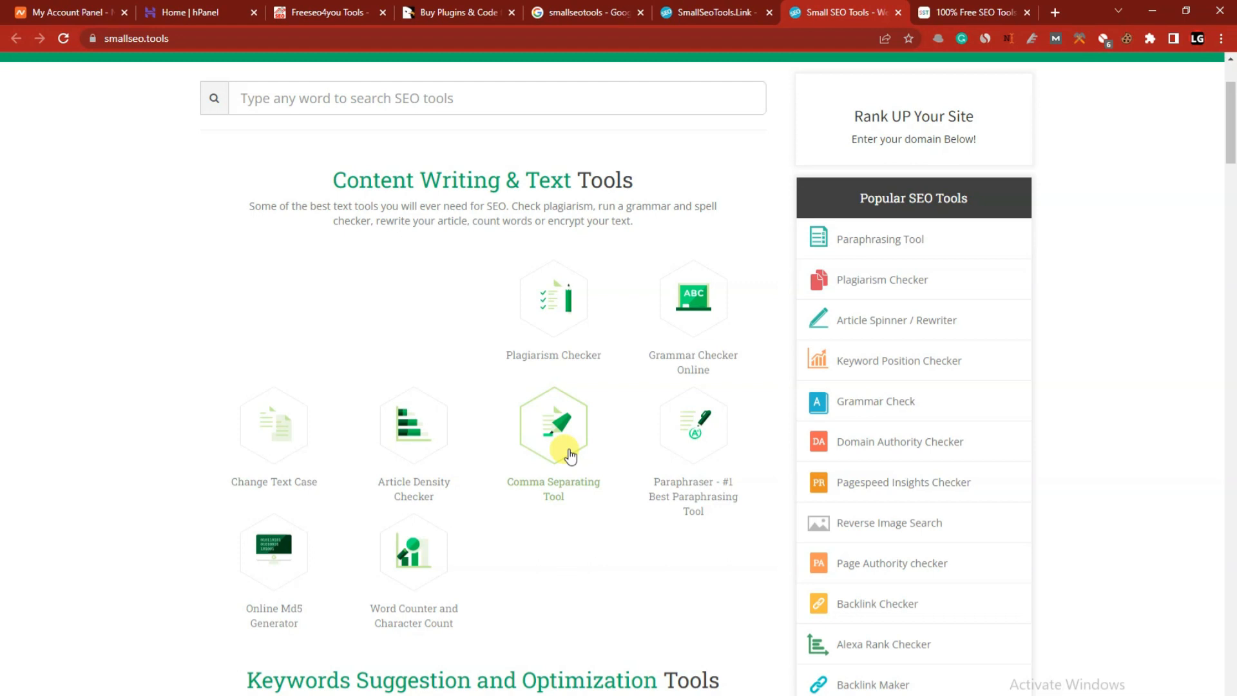
pyautogui.scroll(3, 563, 393)
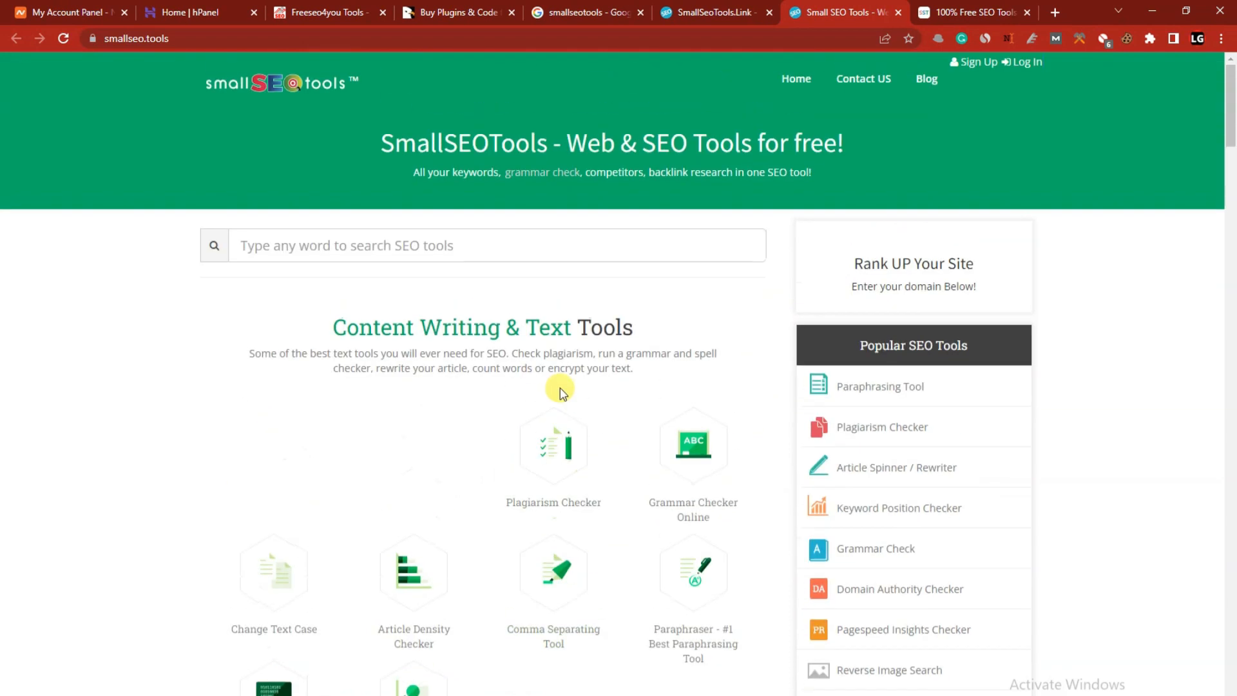
pyautogui.click(1103, 39)
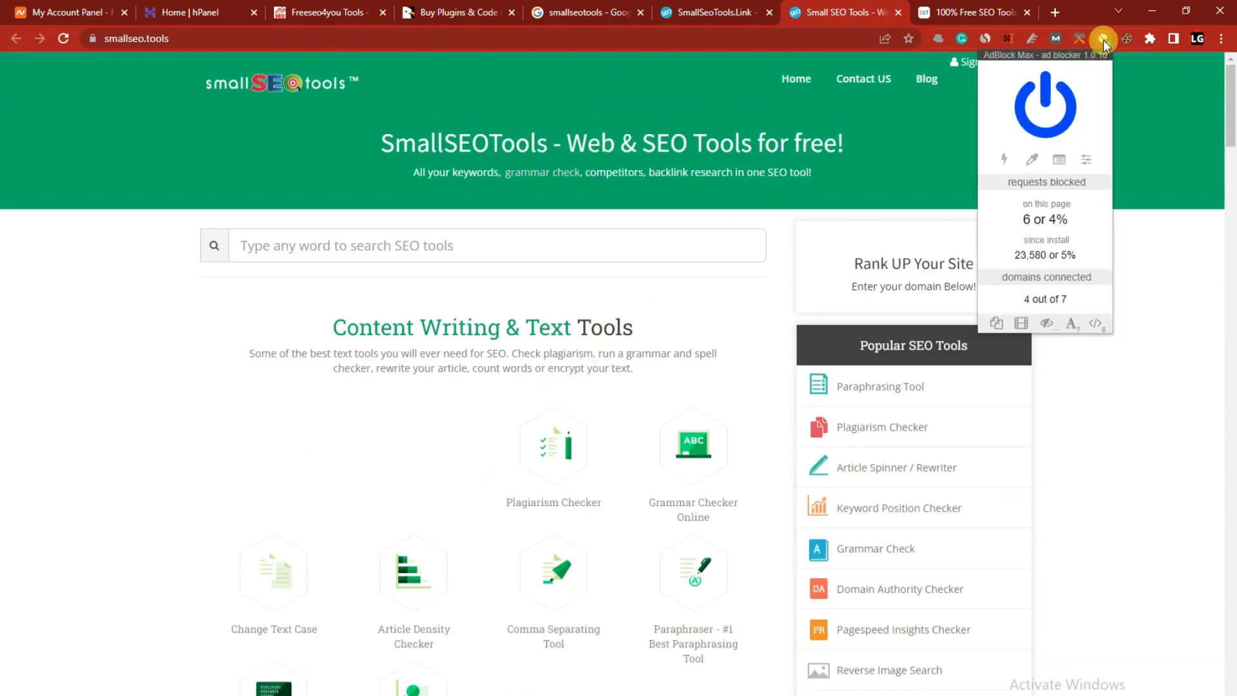
# Return to smallseotools.link and review its tool grid again for comparison
pyautogui.click(776, 13)
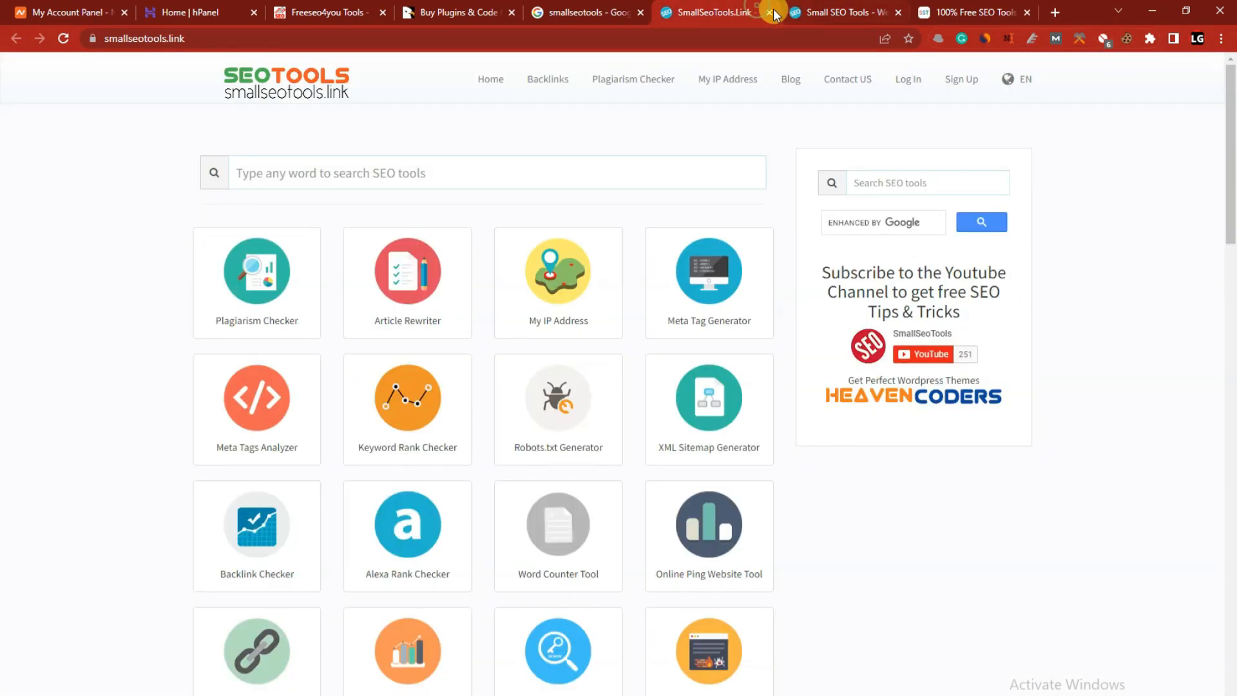
pyautogui.scroll(-8, 748, 394)
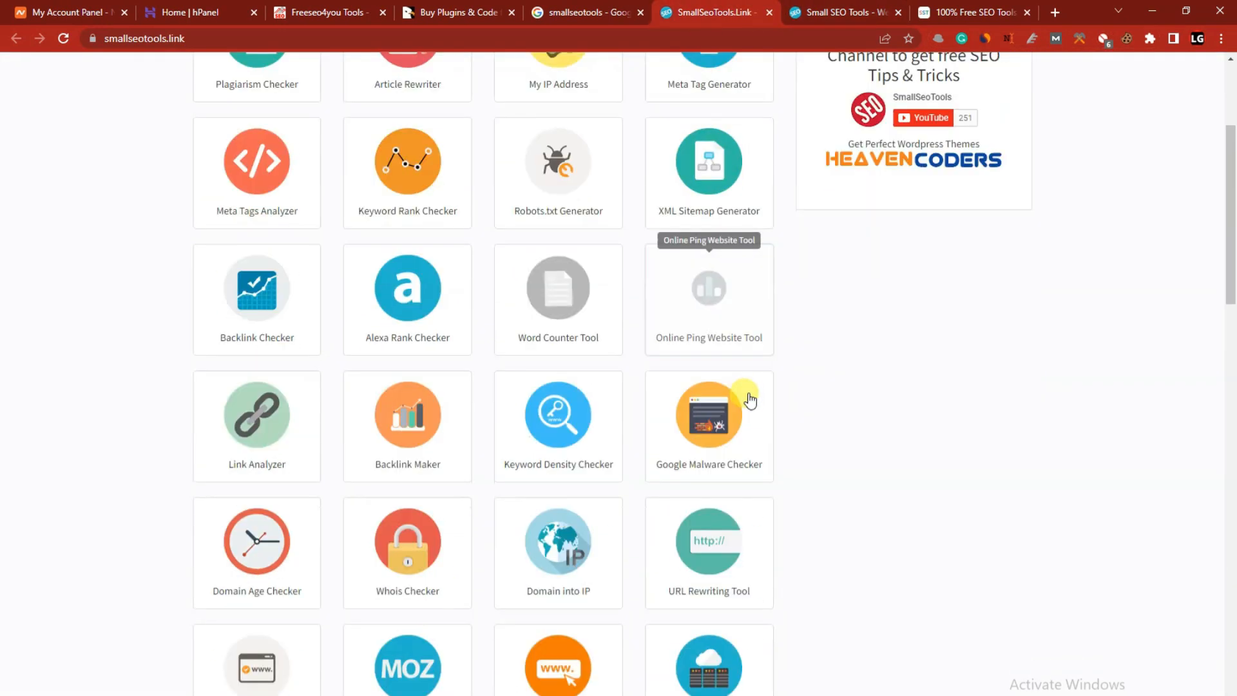
pyautogui.scroll(-5, 738, 580)
pyautogui.scroll(15, 722, 535)
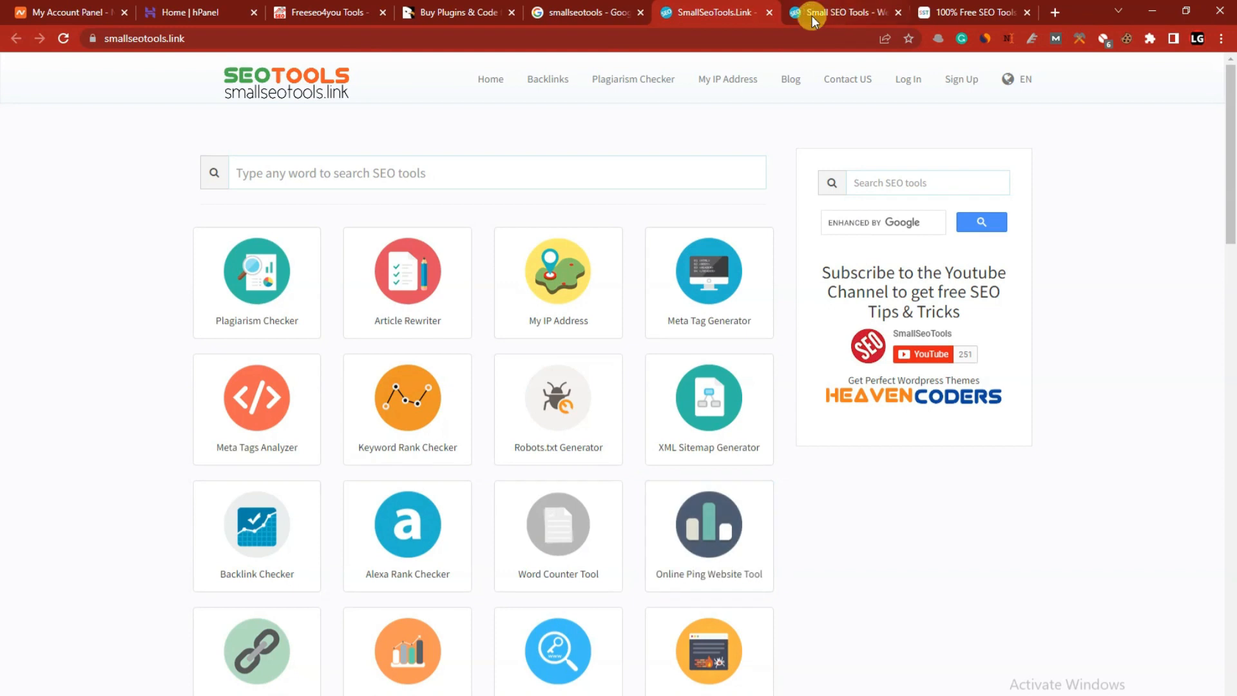
# Close the smallseotools.link and smallseo.tools tabs along with the smallseotools search results
pyautogui.click(769, 13)
pyautogui.click(768, 13)
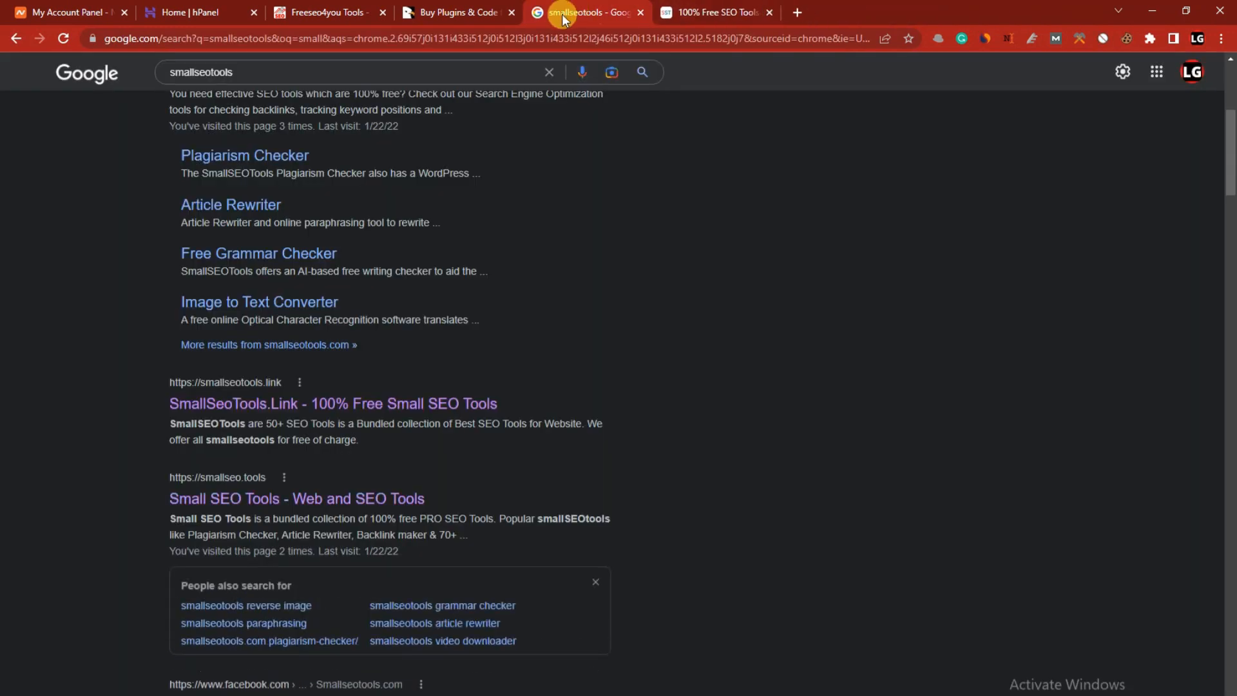
pyautogui.scroll(6, 419, 193)
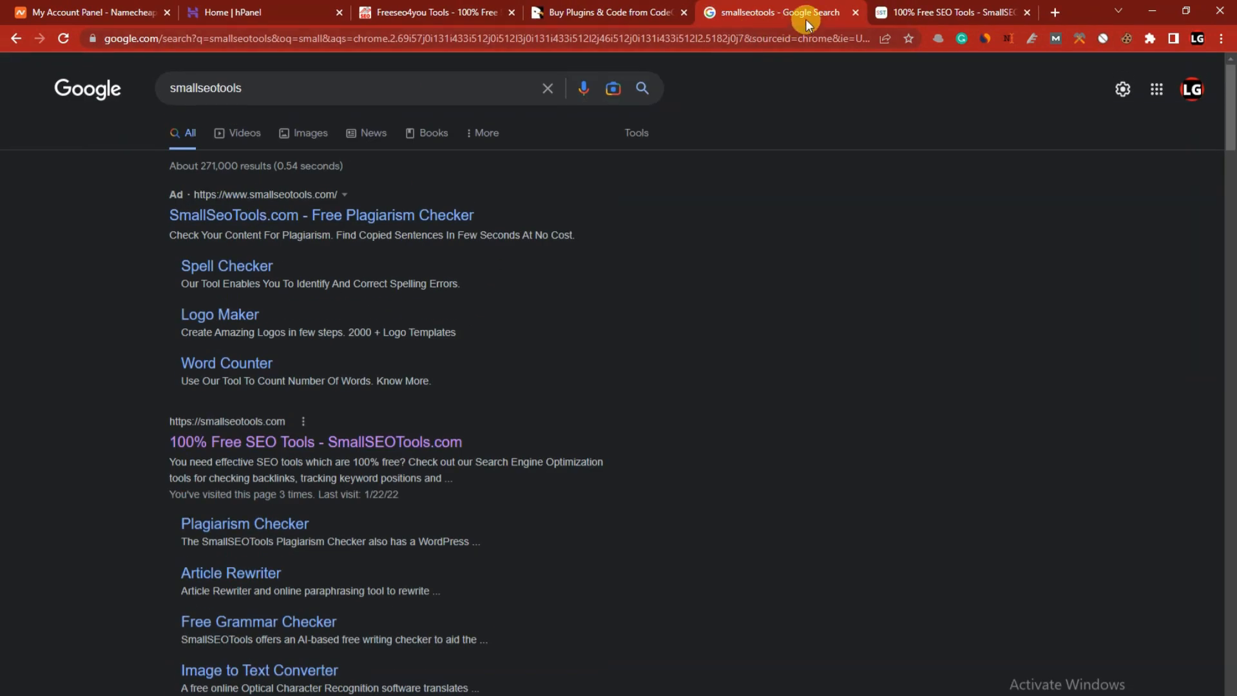
pyautogui.click(856, 13)
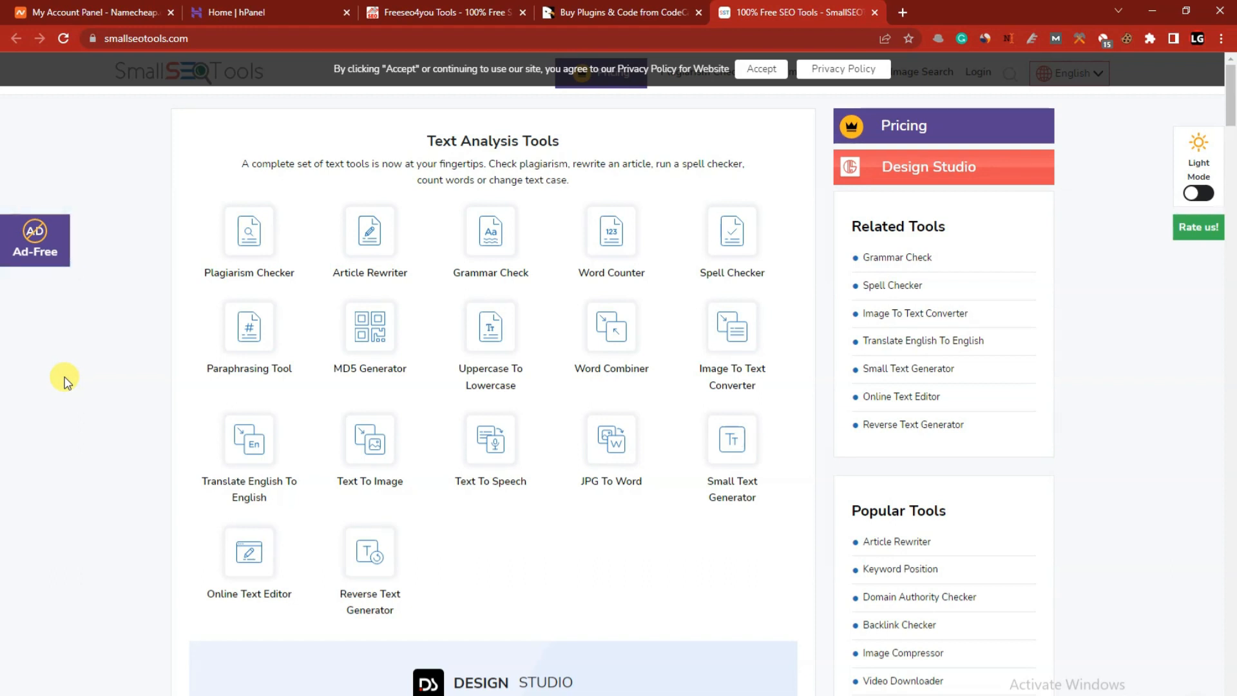
# Review the .COM domain price, the current top deals and the domain search on the Namecheap homepage
pyautogui.click(14, 9)
pyautogui.scroll(3, 273, 257)
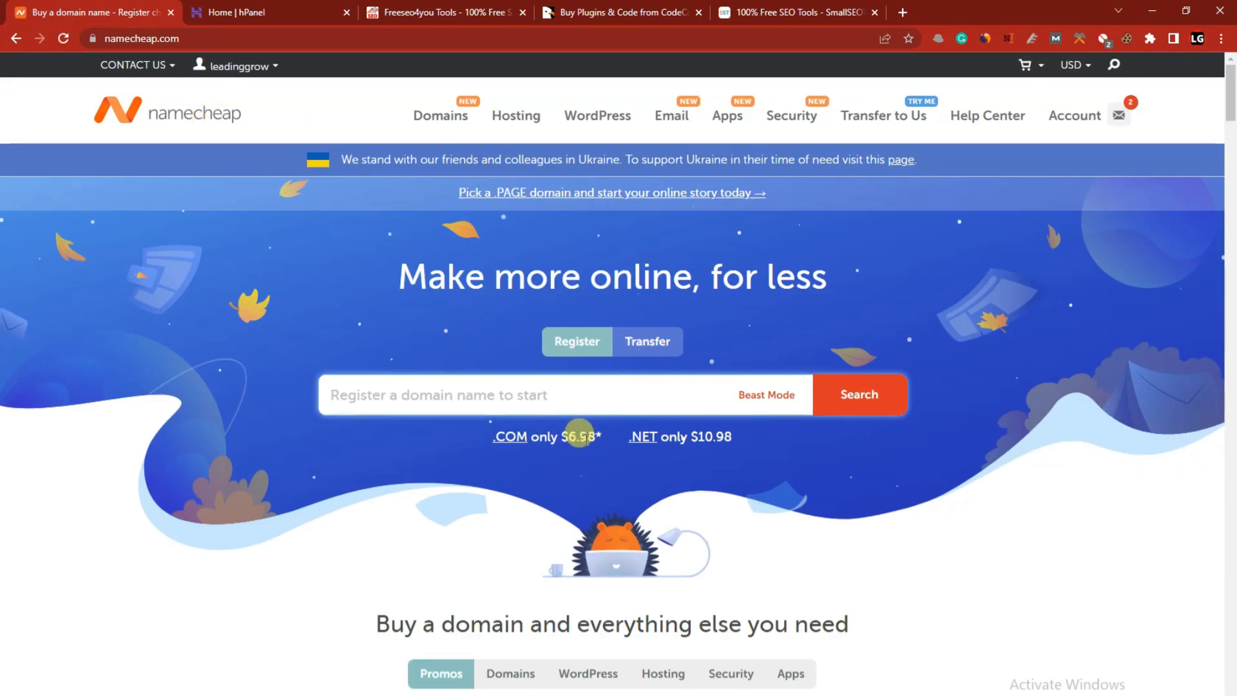
pyautogui.click(496, 447)
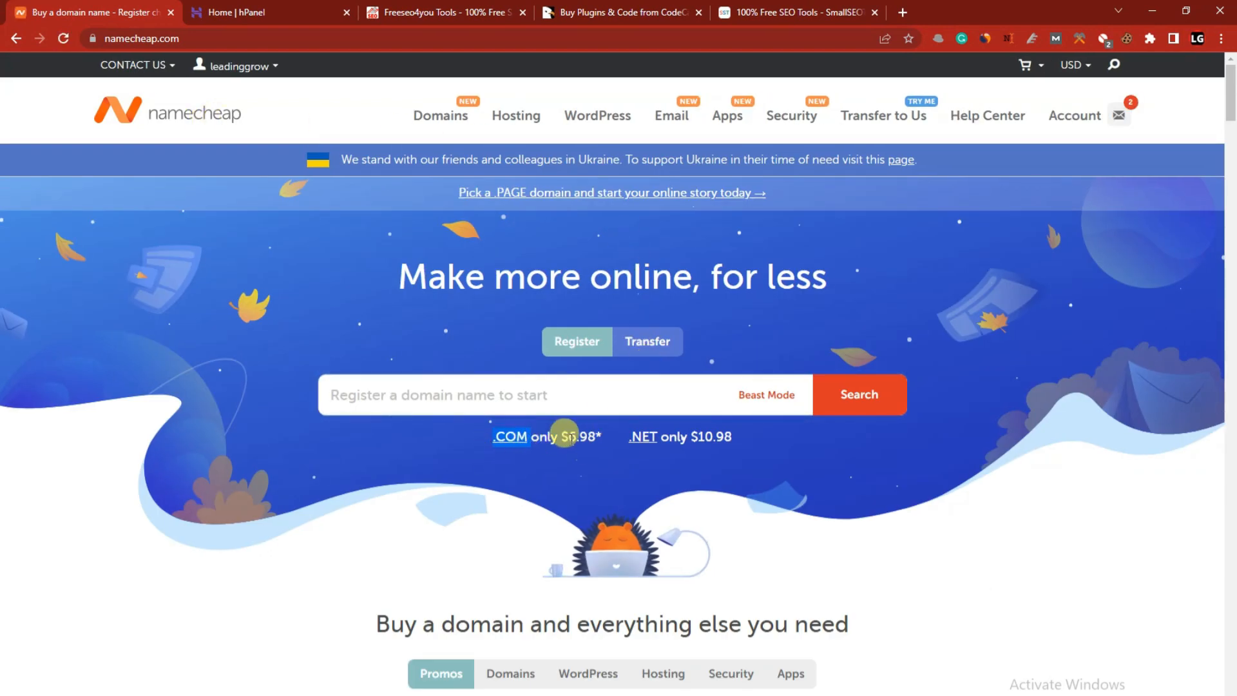
pyautogui.moveTo(574, 435); pyautogui.dragTo(589, 435)
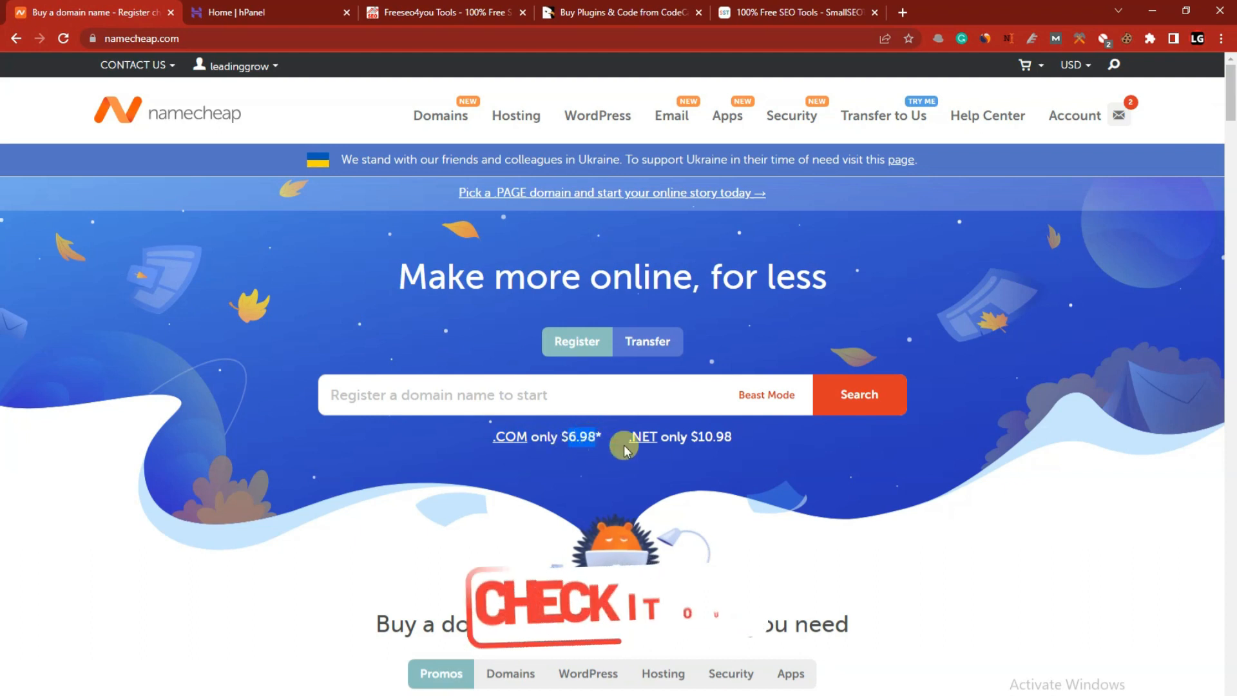
pyautogui.scroll(-8, 727, 441)
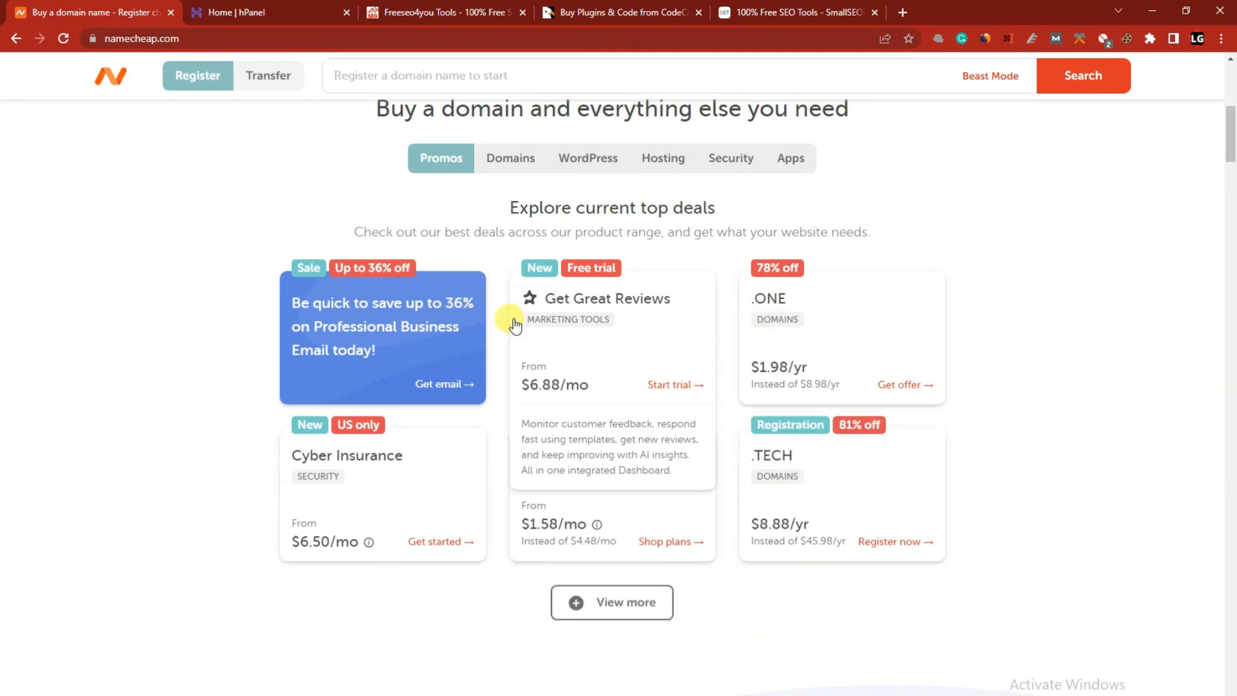
pyautogui.scroll(6, 505, 320)
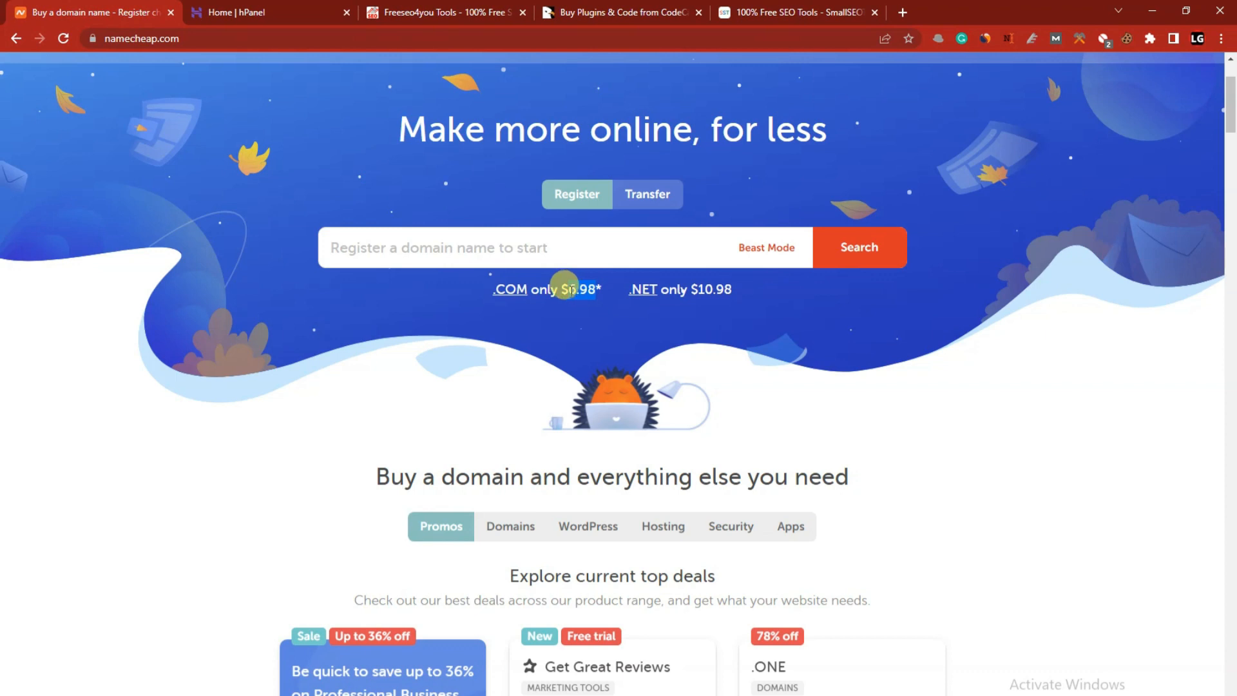
pyautogui.click(431, 241)
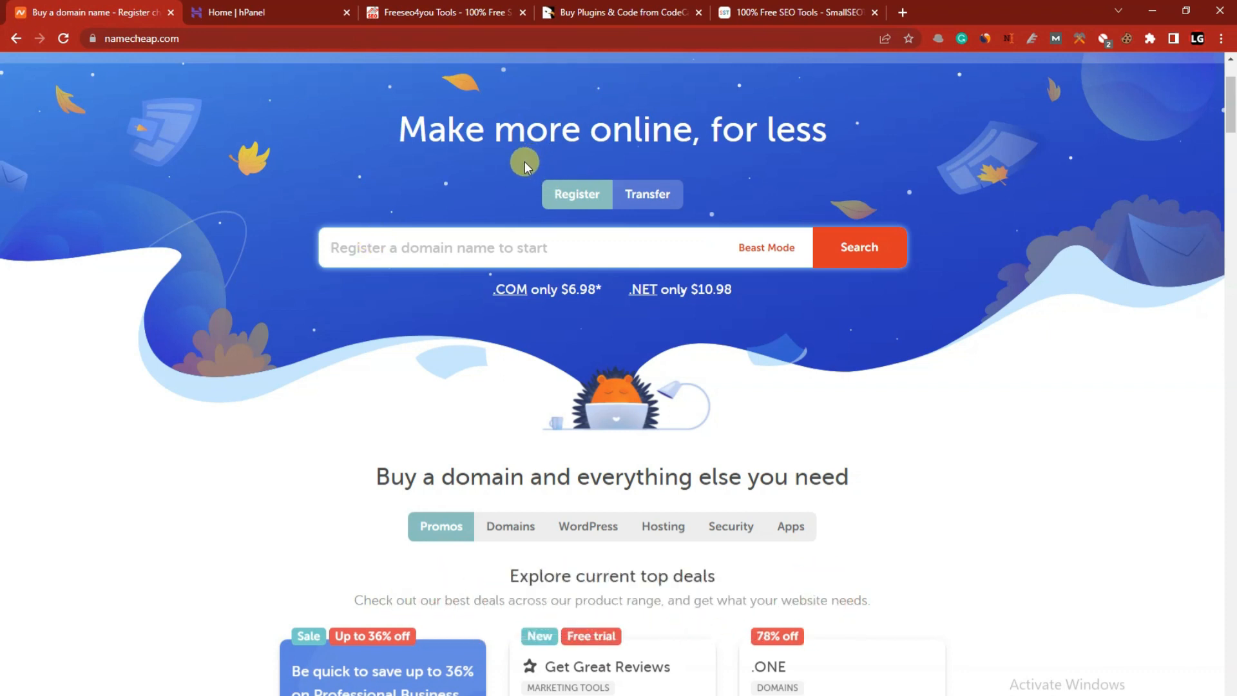
# View the Hostinger panel, search for goviralhost in a new tab, and open its official site beside the hPanel tab
pyautogui.click(224, 11)
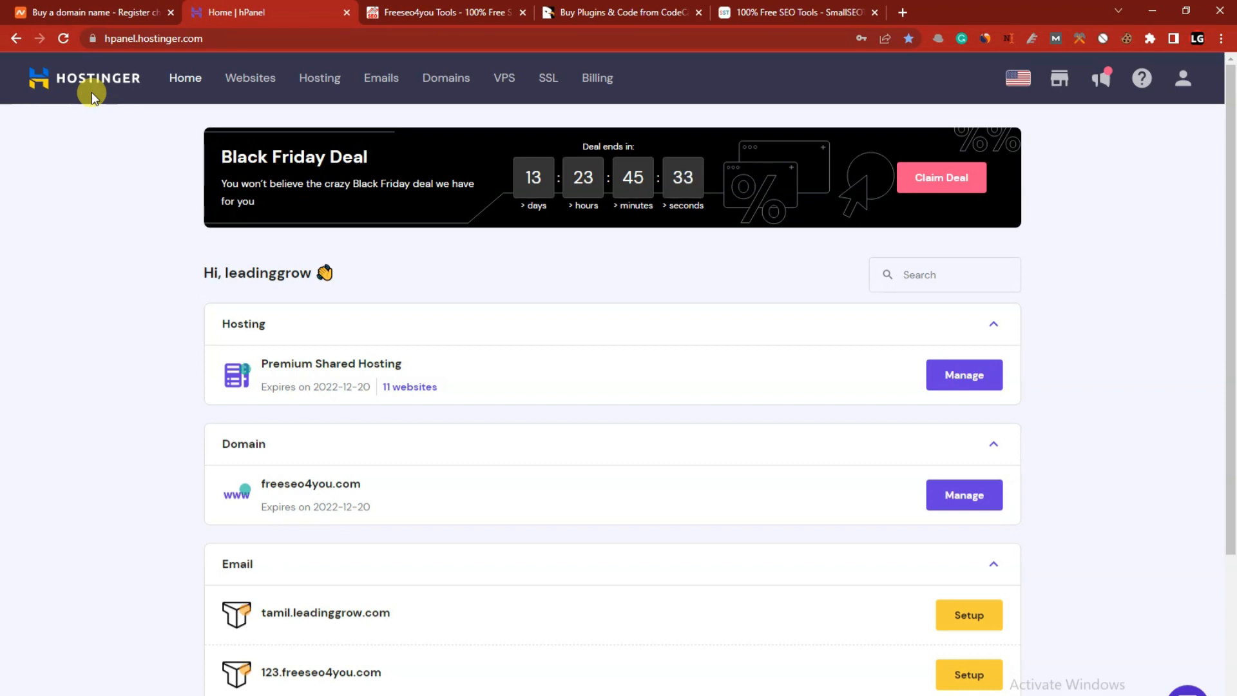
pyautogui.click(903, 13)
pyautogui.write('goviralhost&oq=govir&aqs=chrome.2.69i57j0i512l9.3375j0j7&sourceid=chrome&ie=UTF-8')
pyautogui.click(308, 120)
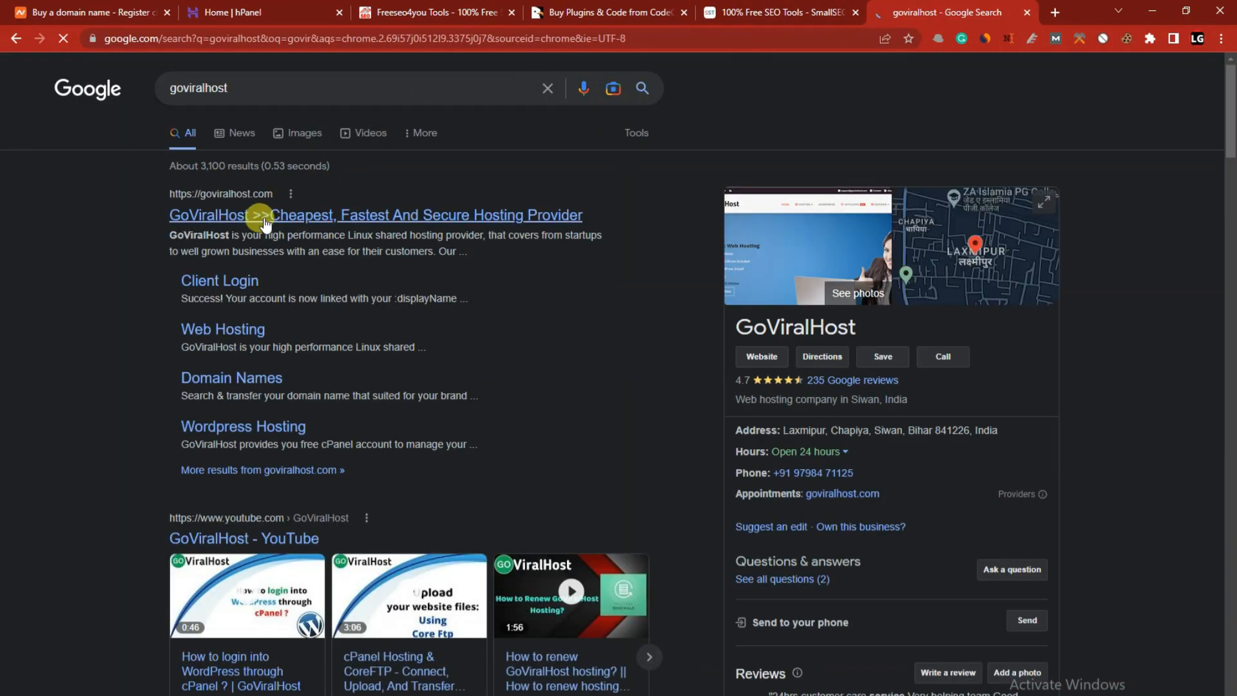
pyautogui.click(275, 224)
pyautogui.moveTo(875, 10); pyautogui.dragTo(437, 9)
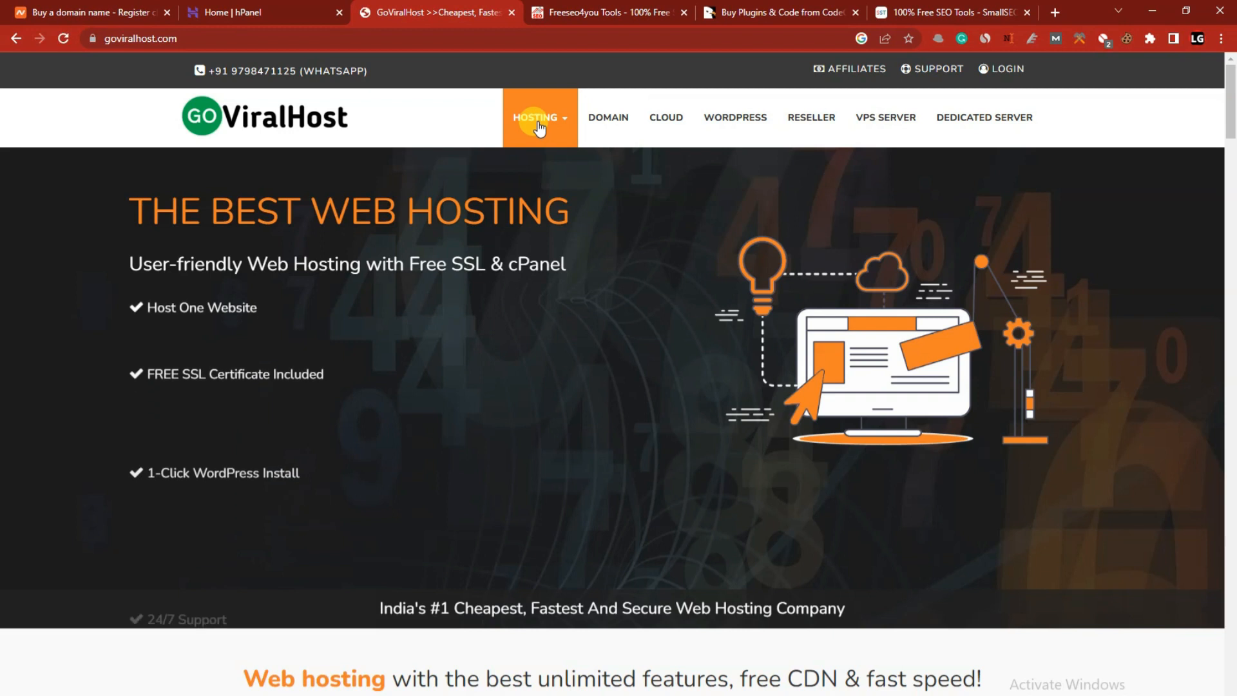
# Open GoViralHost's Linux web hosting page and compare the prices and website allowances of the Starter and Advanced plans
pyautogui.moveTo(540, 117)
pyautogui.click(547, 161)
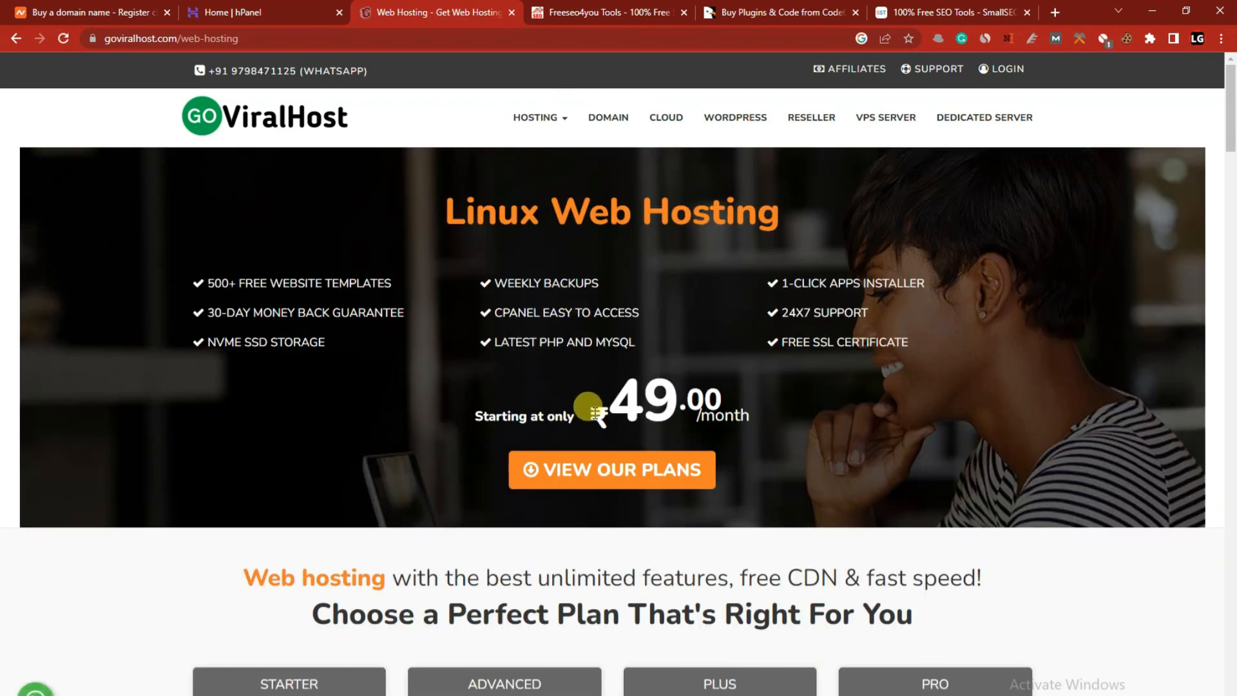
pyautogui.moveTo(611, 403); pyautogui.dragTo(725, 401)
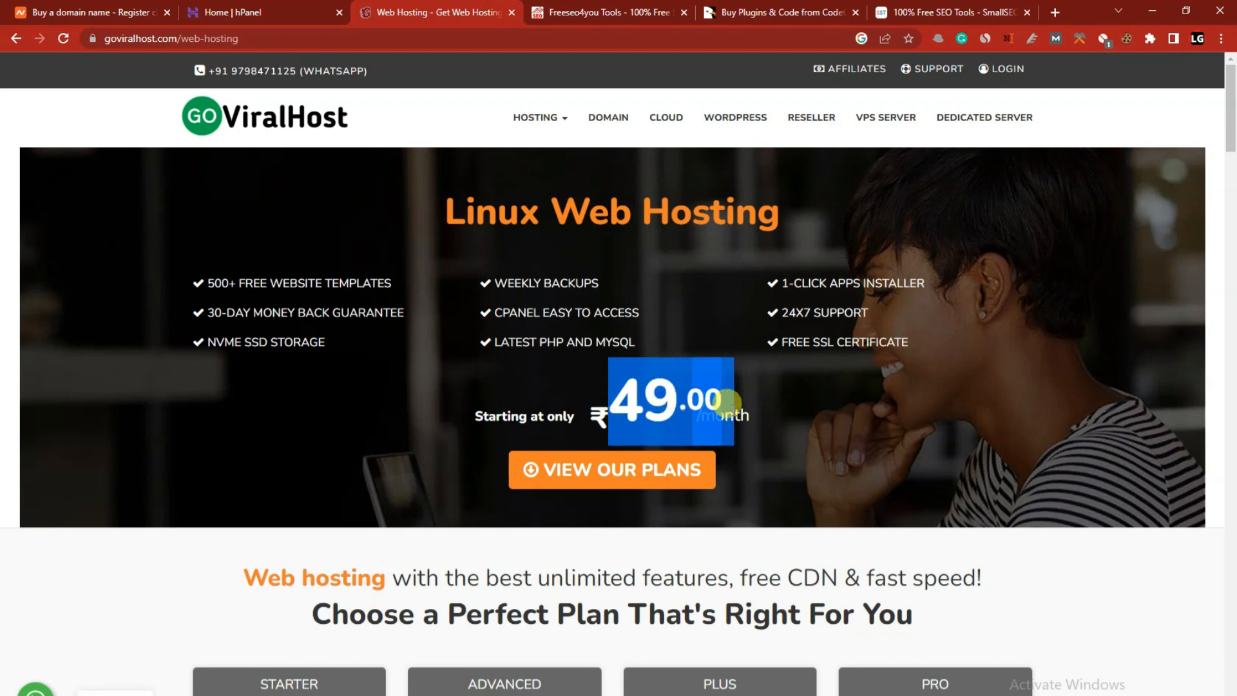
pyautogui.scroll(-5, 726, 402)
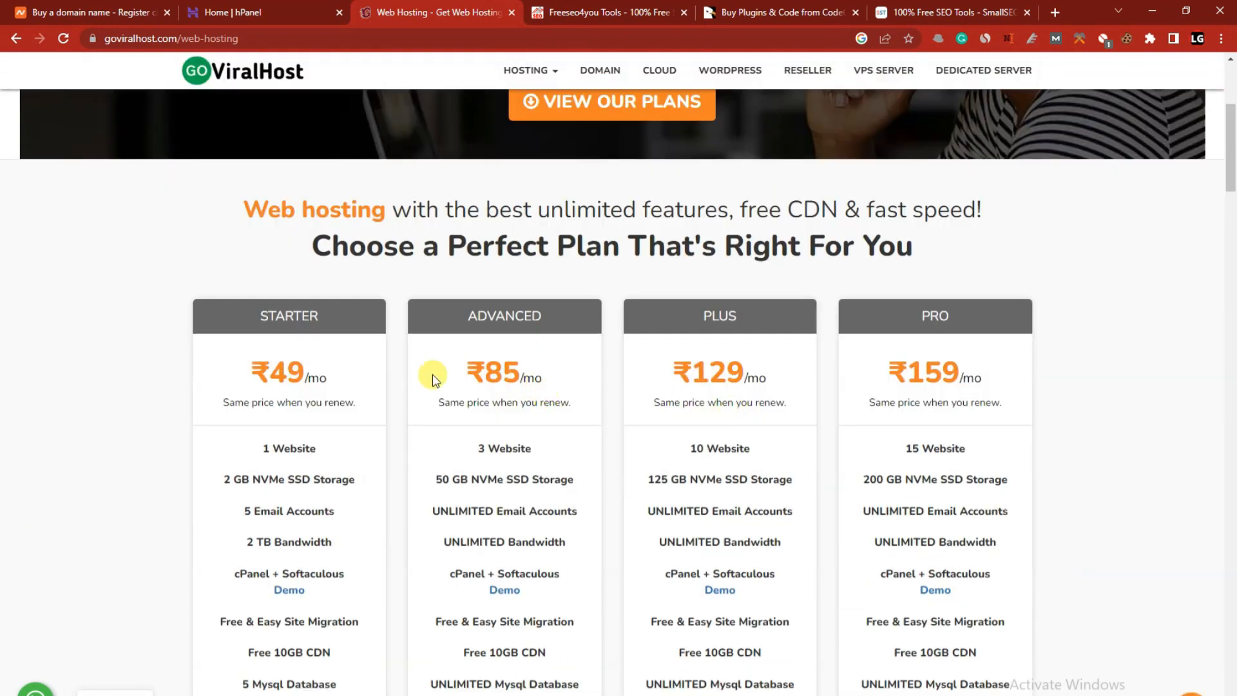
pyautogui.moveTo(263, 448); pyautogui.dragTo(322, 448)
pyautogui.moveTo(477, 450); pyautogui.dragTo(533, 450)
pyautogui.click(523, 385)
# Look up the Starter plan's price of ₹49 in a new web search for its currency conversion
pyautogui.moveTo(301, 367); pyautogui.dragTo(238, 378)
pyautogui.moveTo(344, 327); pyautogui.dragTo(547, 12)
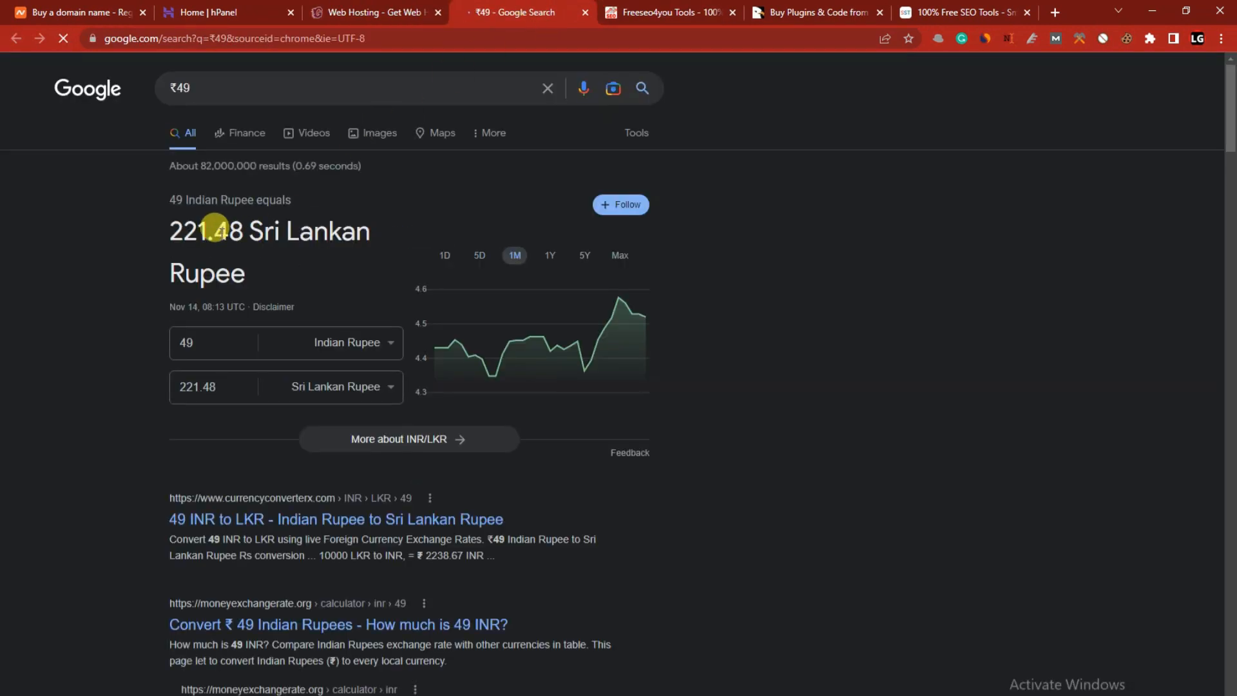
# Check the Sri Lankan rupee conversion of ₹49, and close the search to return to GoViralHost's hosting plans
pyautogui.moveTo(207, 227); pyautogui.dragTo(79, 230)
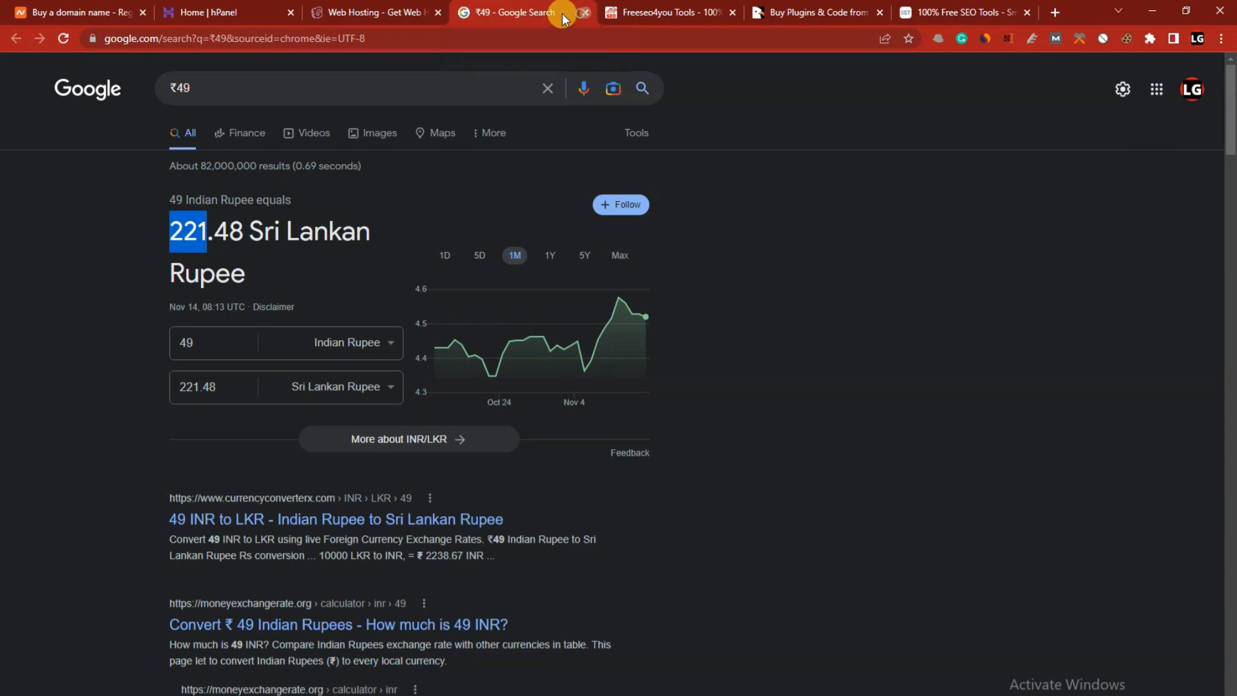
pyautogui.click(584, 13)
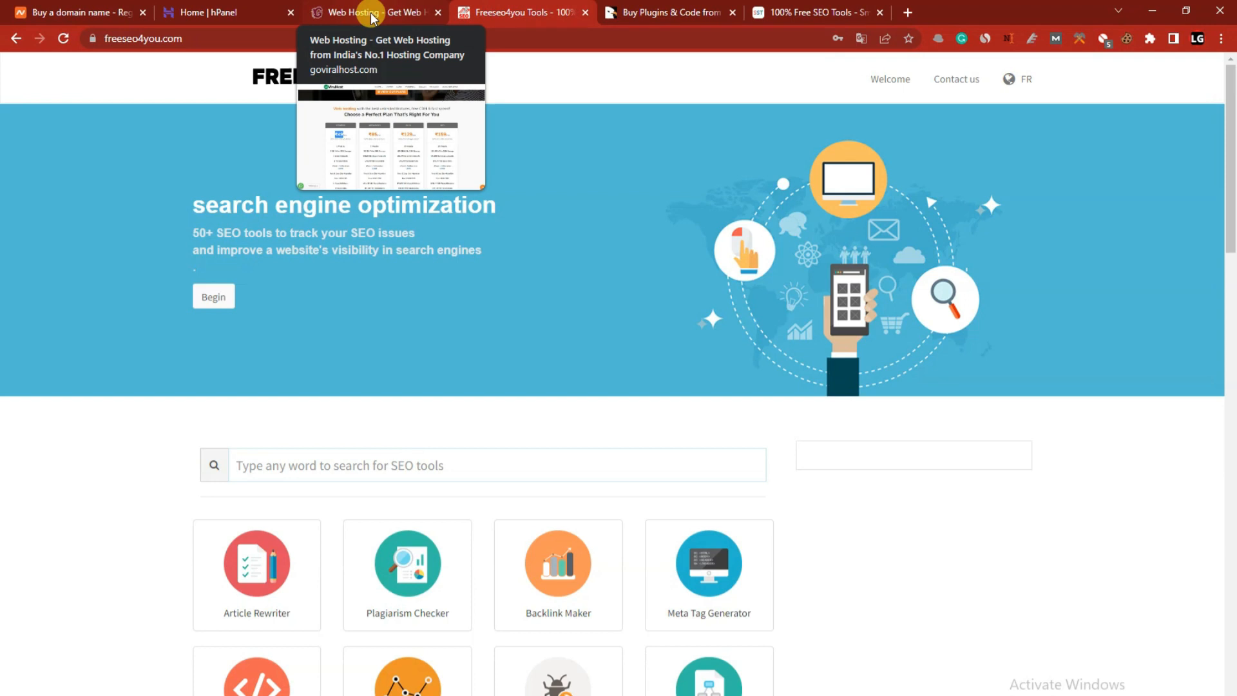
pyautogui.click(396, 9)
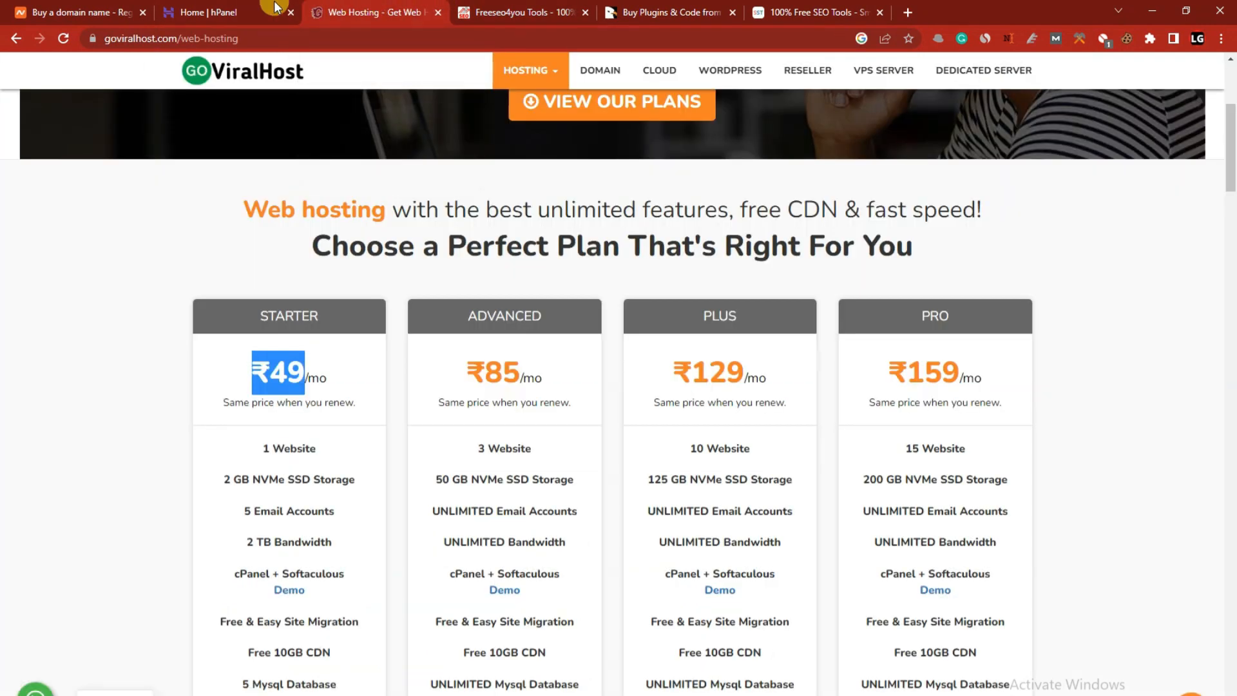
# View the Freeseo4you homepage and compare its layout with the SmallSEOTools site
pyautogui.click(540, 8)
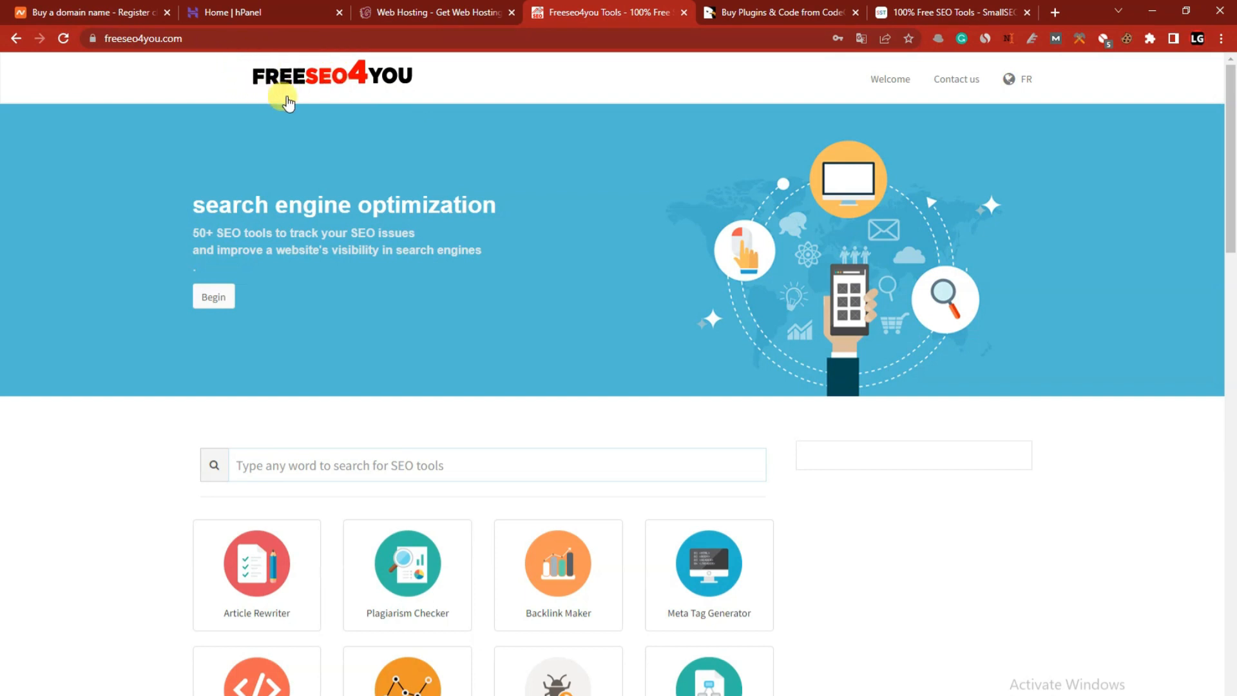
pyautogui.moveTo(291, 82); pyautogui.dragTo(390, 139)
pyautogui.scroll(-5, 464, 367)
pyautogui.scroll(5, 690, 437)
pyautogui.click(921, 12)
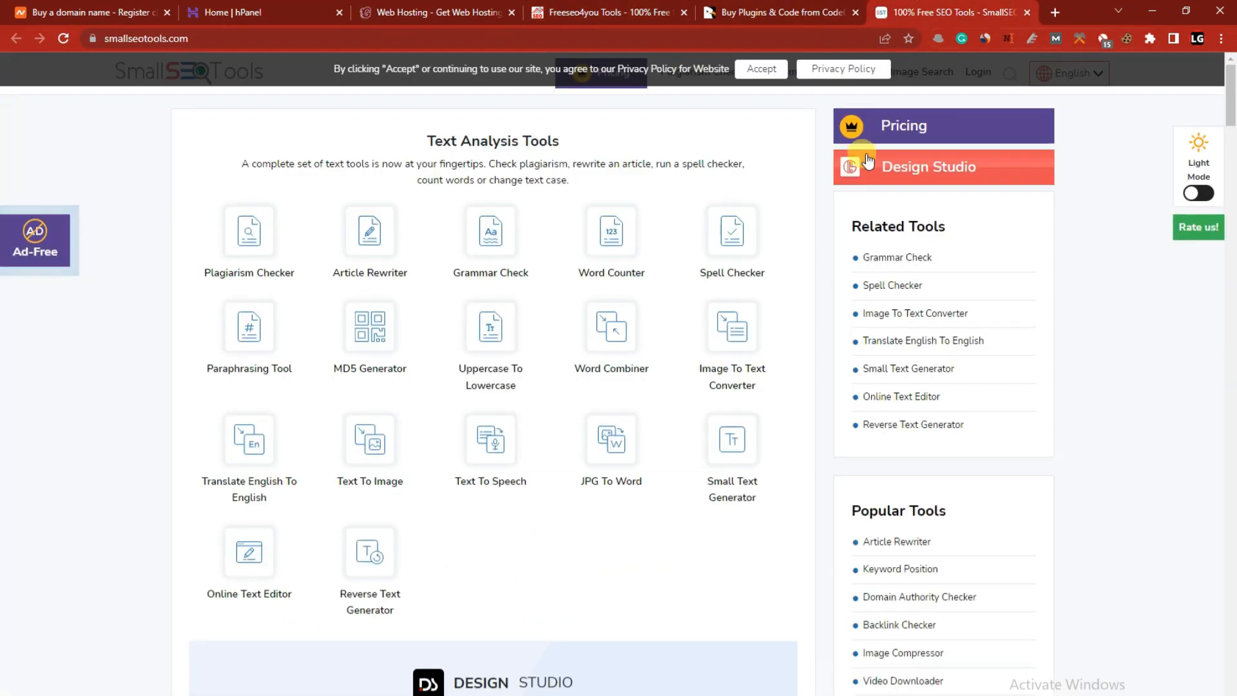
# Look through the full grid of SEO tools on the Freeseo4you homepage
pyautogui.click(607, 7)
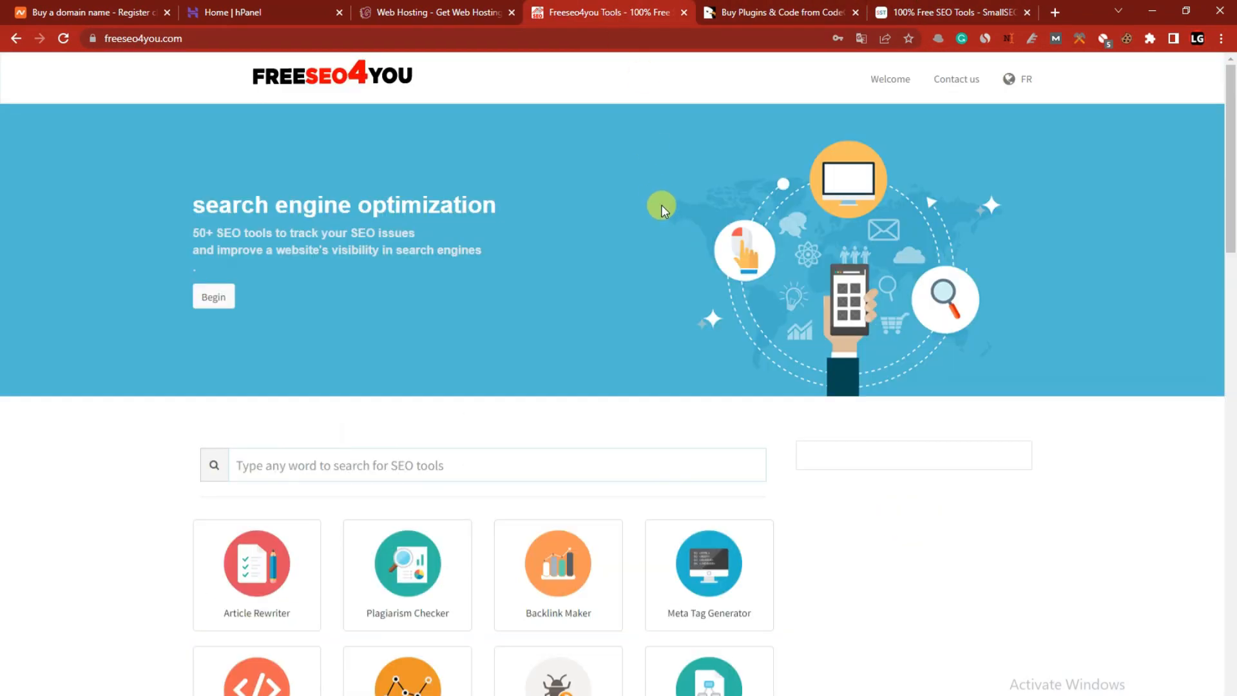
pyautogui.scroll(-3, 533, 331)
pyautogui.scroll(1, 524, 323)
pyautogui.scroll(-8, 539, 325)
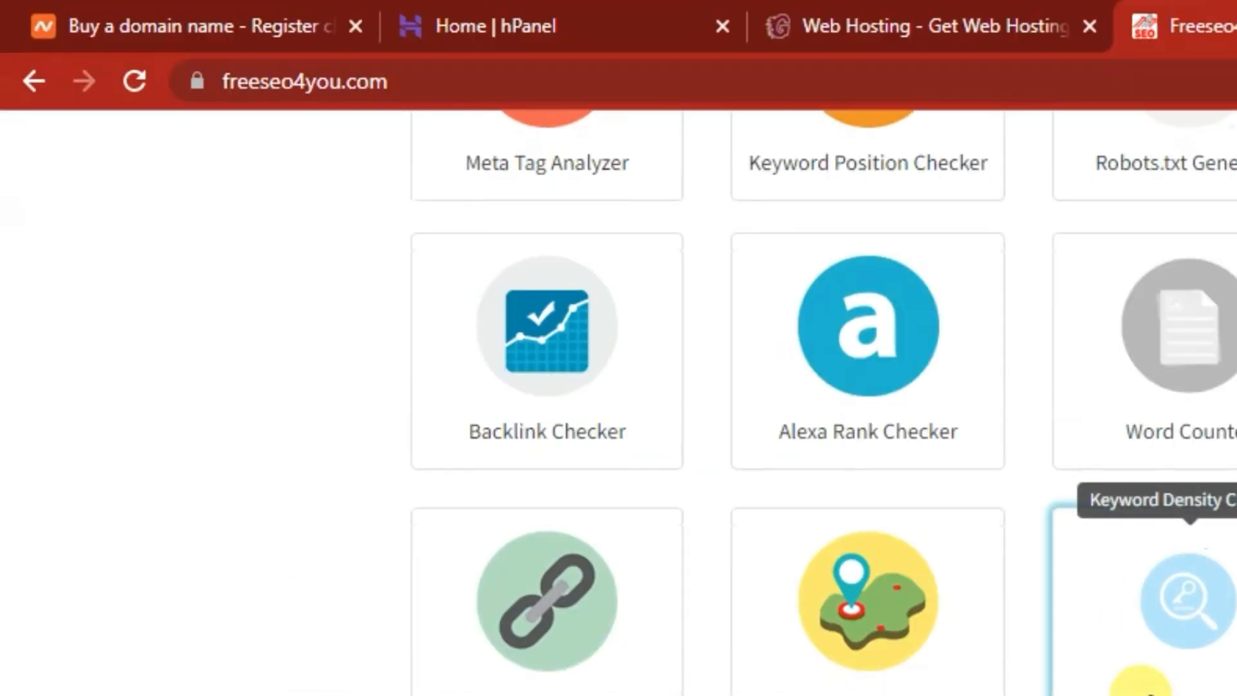
pyautogui.scroll(-10, 1134, 663)
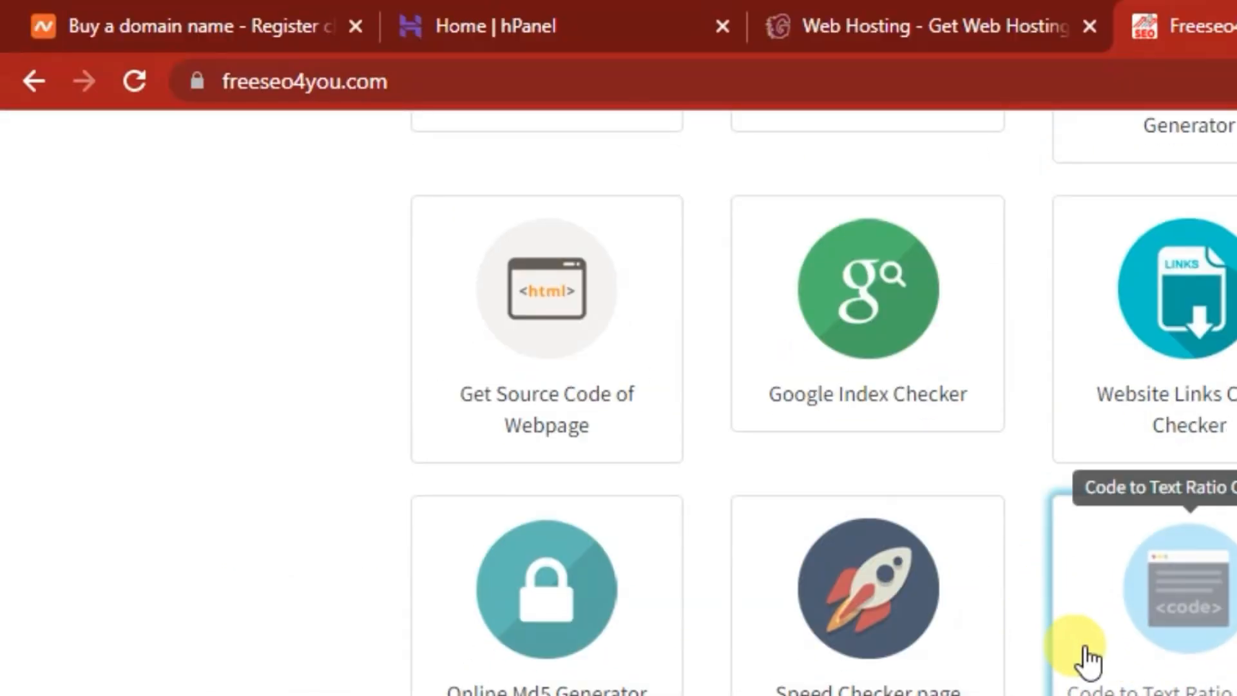
pyautogui.scroll(-5, 1095, 654)
pyautogui.scroll(20, 1105, 656)
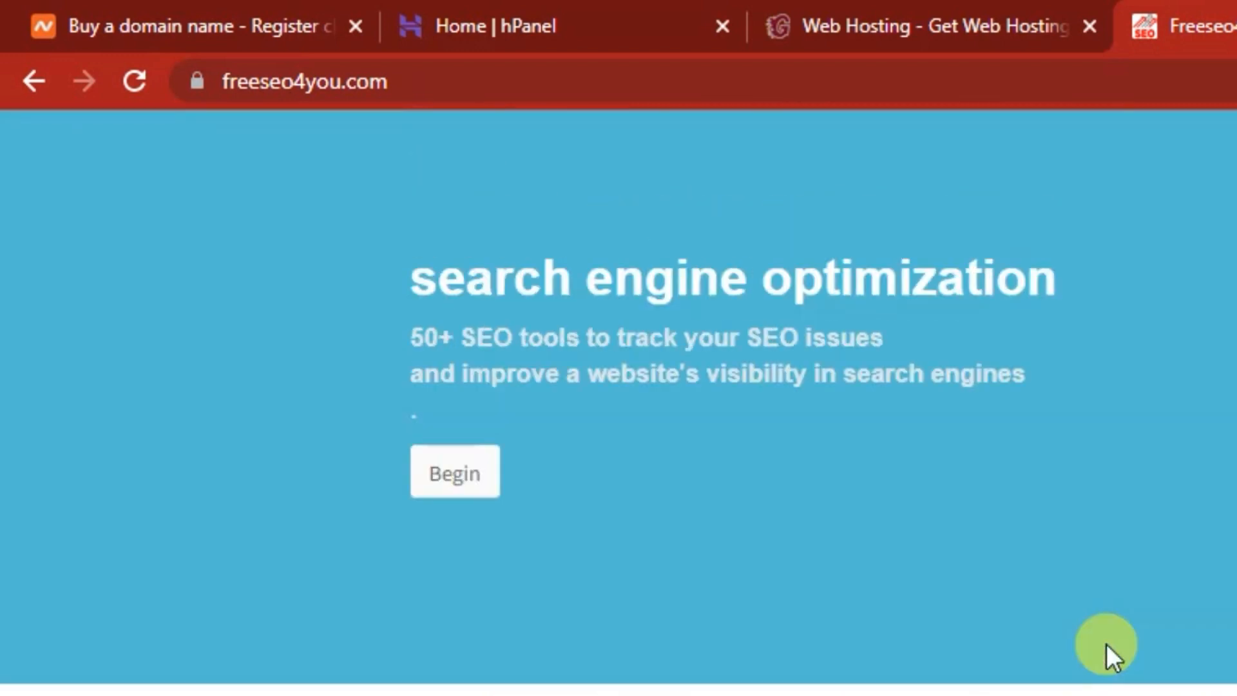
# Highlight the freeseo4you.com web address to examine the site's domain name
pyautogui.click(414, 79)
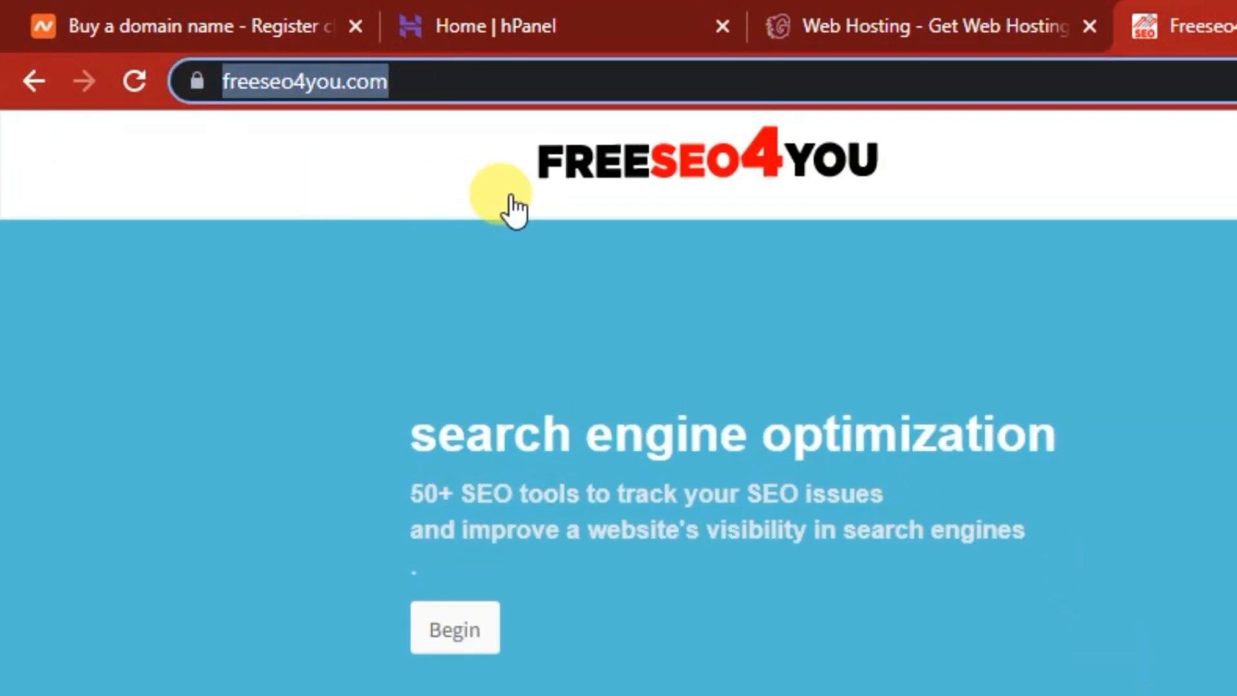
pyautogui.click(378, 81)
pyautogui.tripleClick(404, 93)
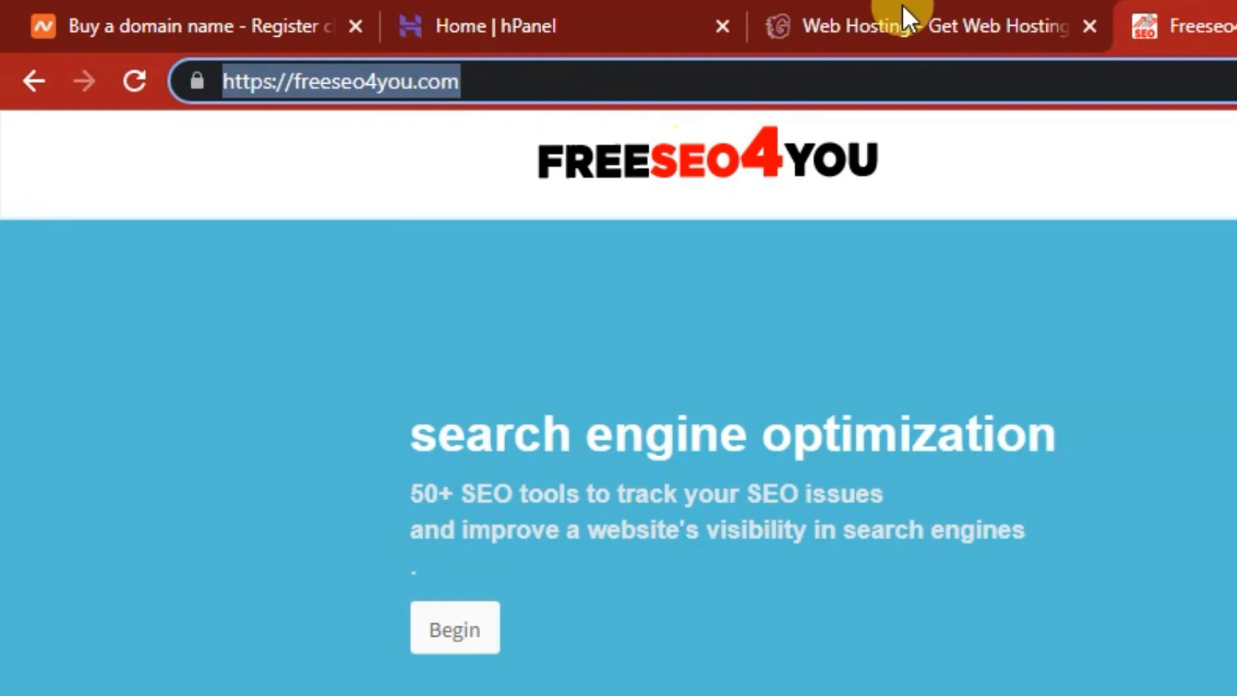
# Compare GoViralHost's web hosting plans with the hosting and domain overview in the Hostinger hPanel
pyautogui.click(903, 8)
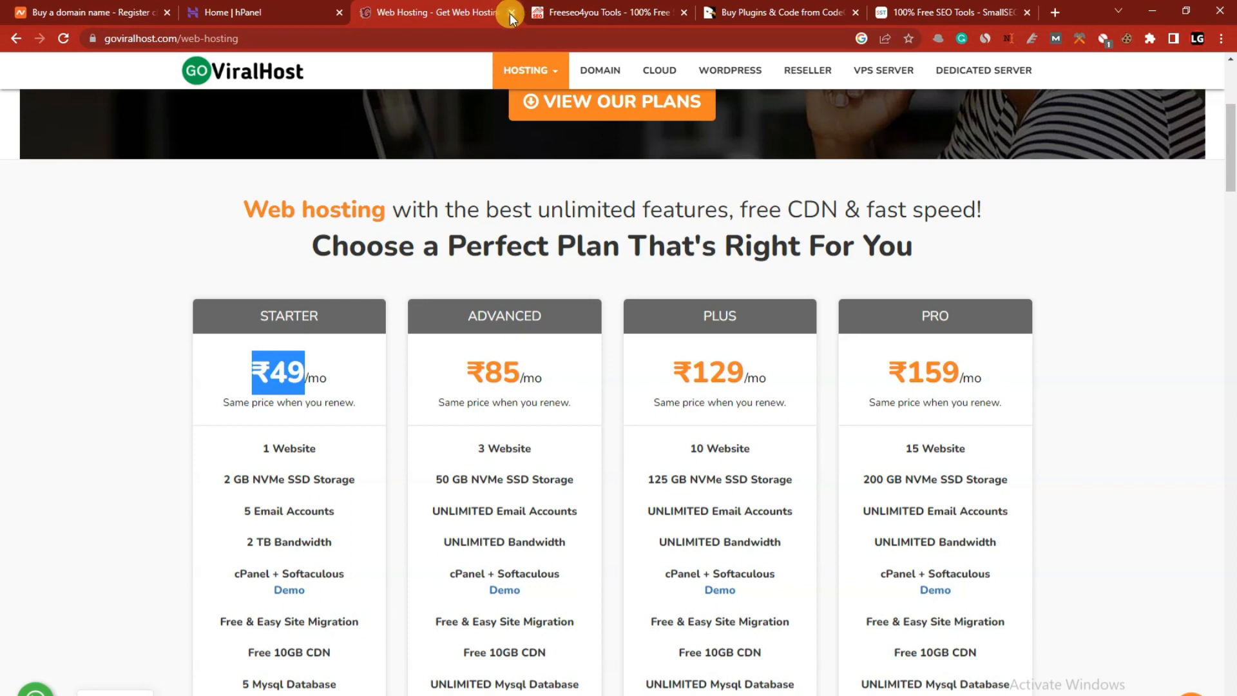
pyautogui.click(266, 10)
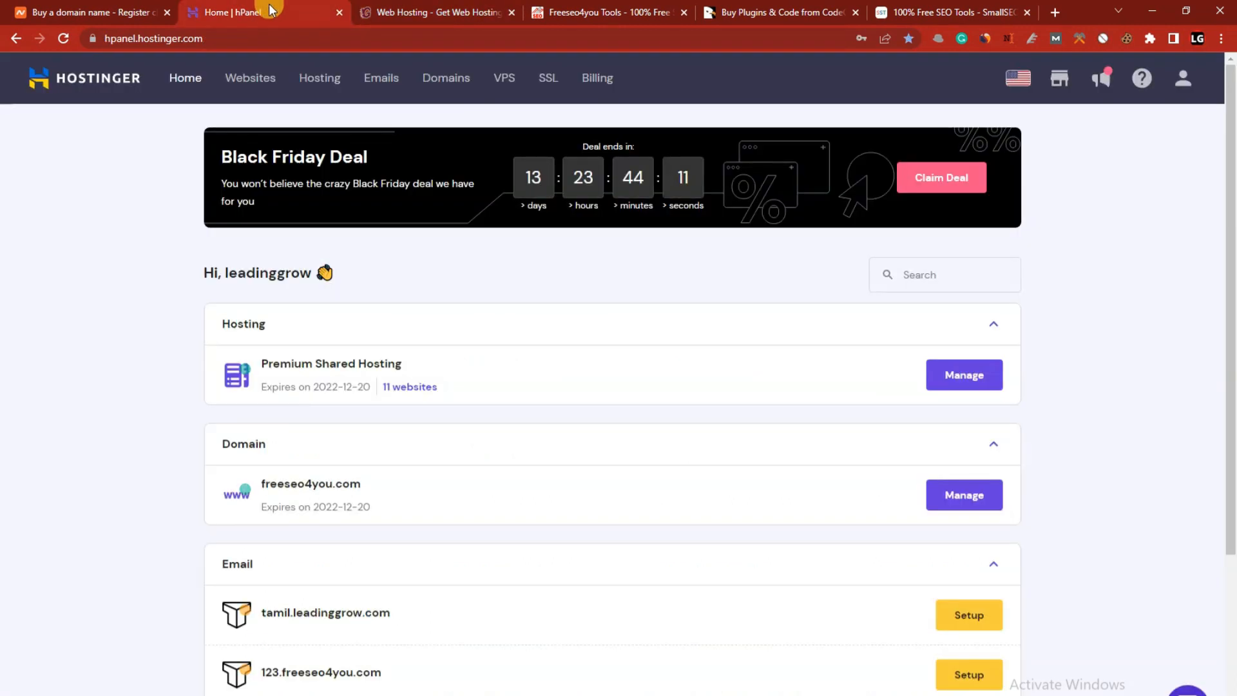
pyautogui.click(373, 13)
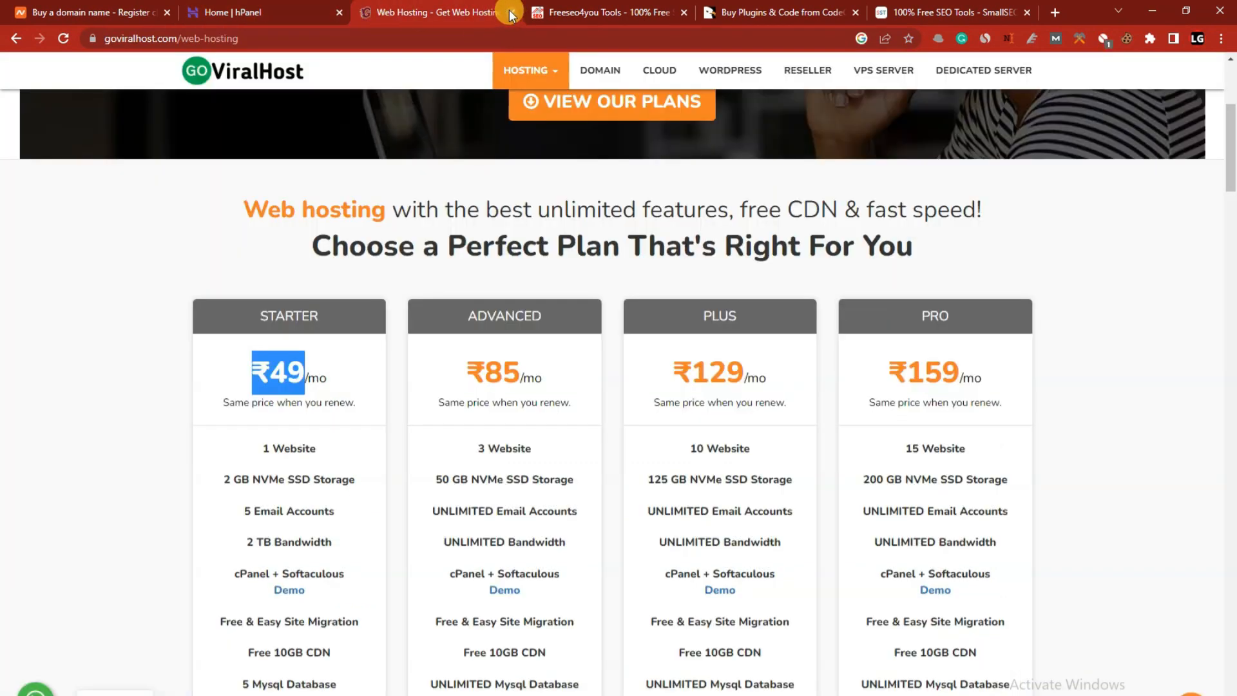
pyautogui.click(264, 12)
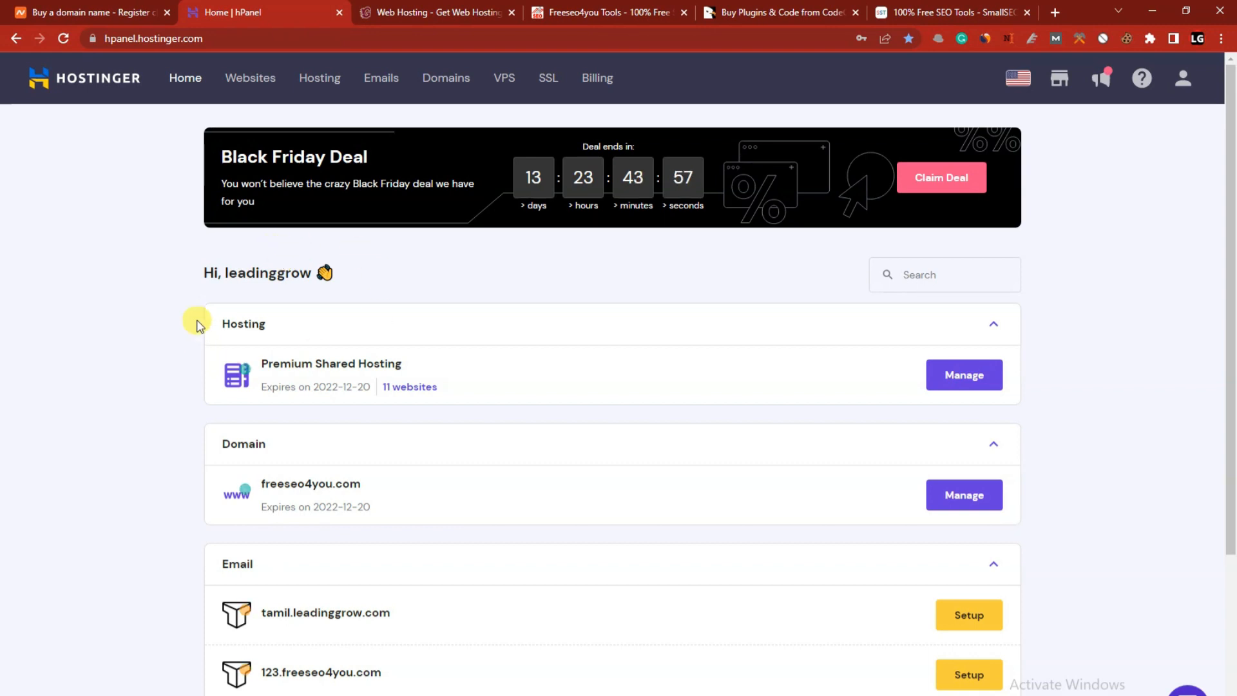
# Open Namecheap's shared hosting page and compare the prices and website allowances of the Stellar and Stellar Plus plans
pyautogui.click(90, 12)
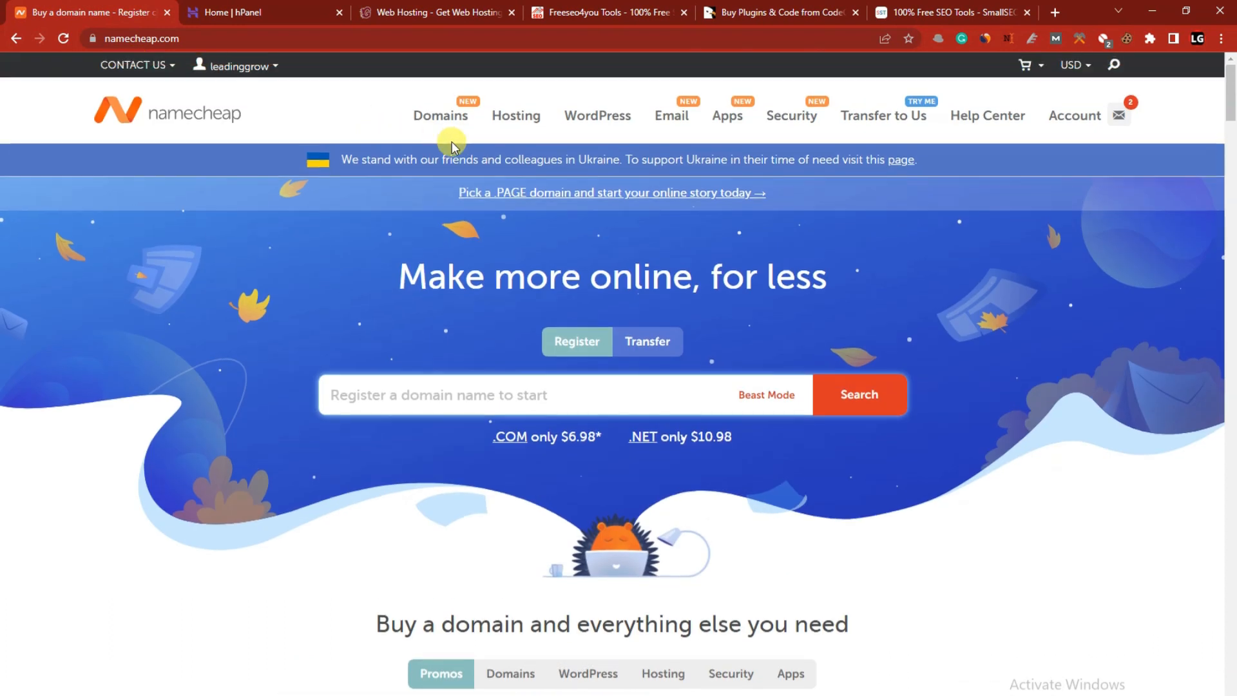
pyautogui.moveTo(511, 110)
pyautogui.click(513, 155)
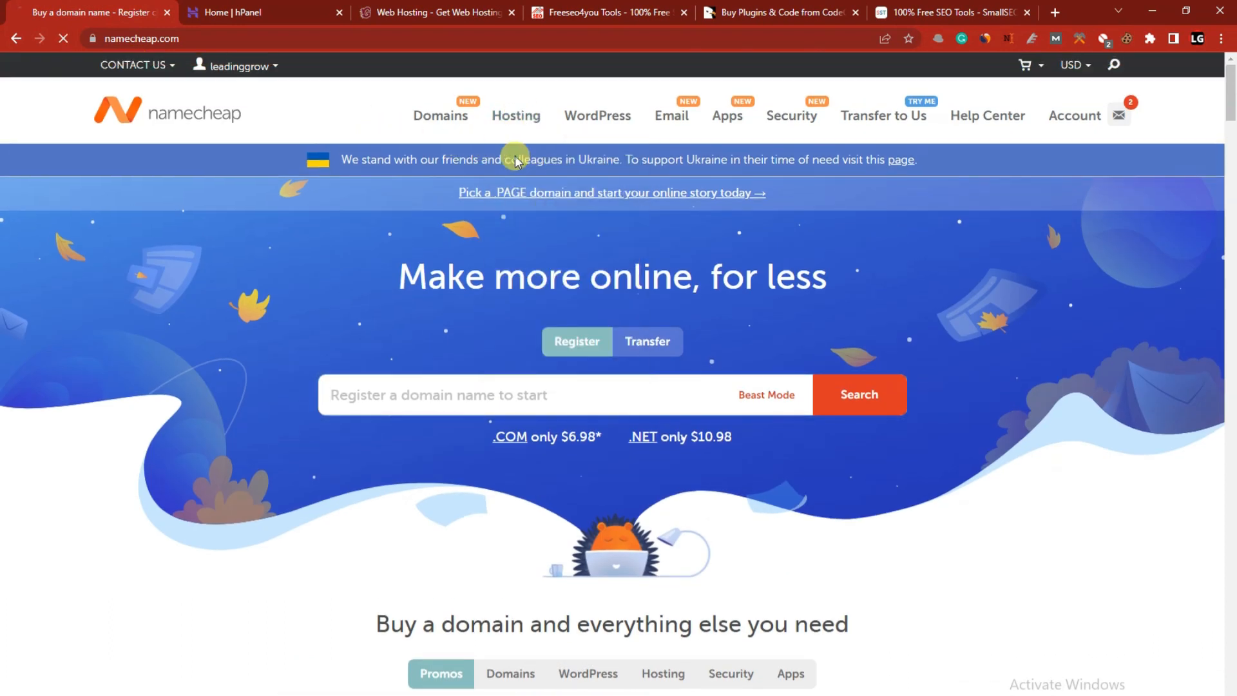
pyautogui.scroll(-5, 541, 183)
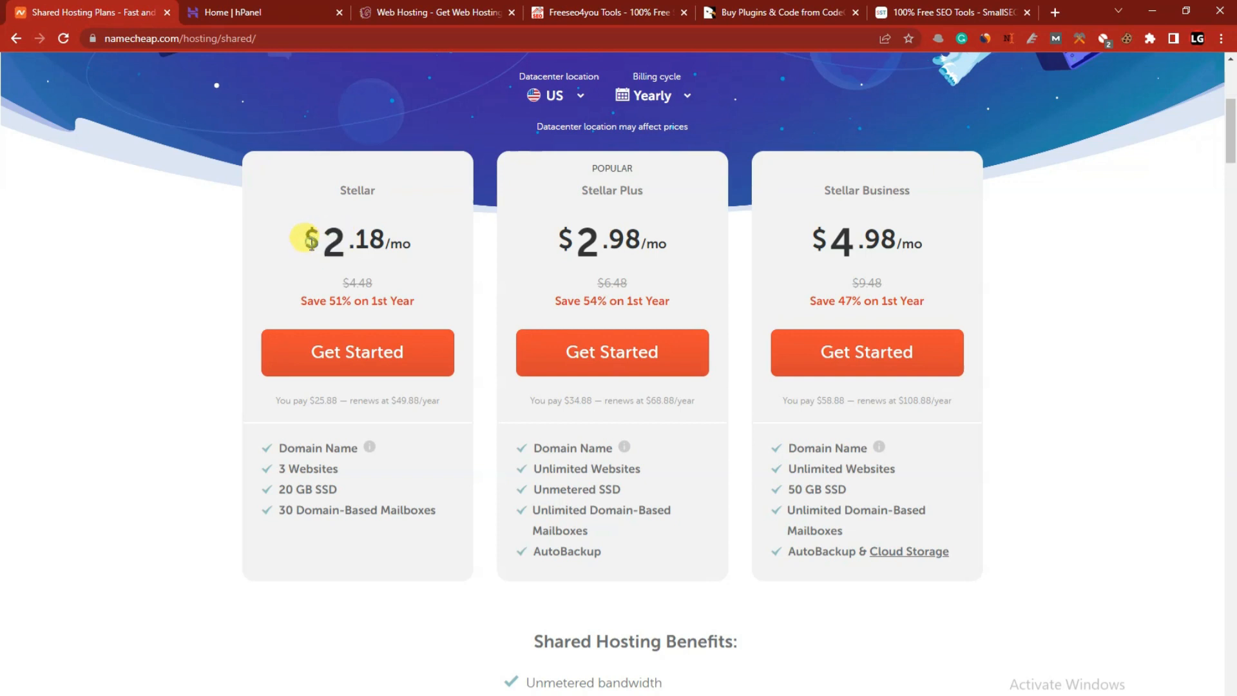
pyautogui.moveTo(333, 243); pyautogui.dragTo(386, 243)
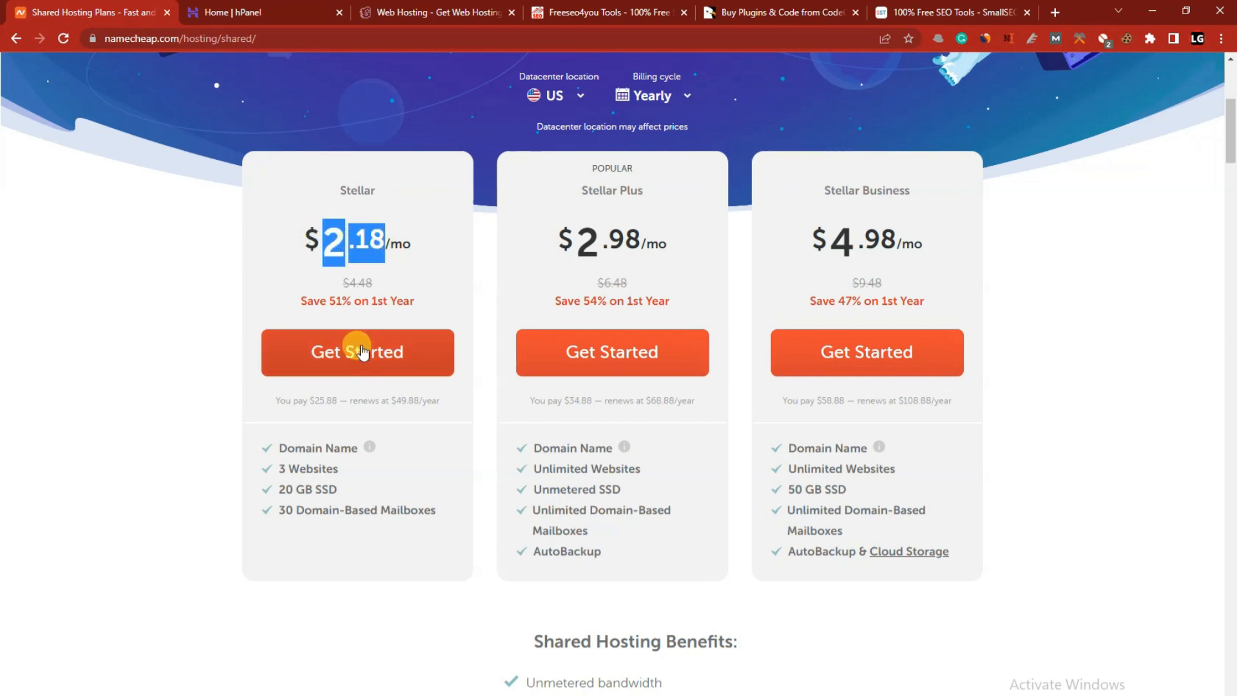
pyautogui.moveTo(301, 468); pyautogui.dragTo(338, 469)
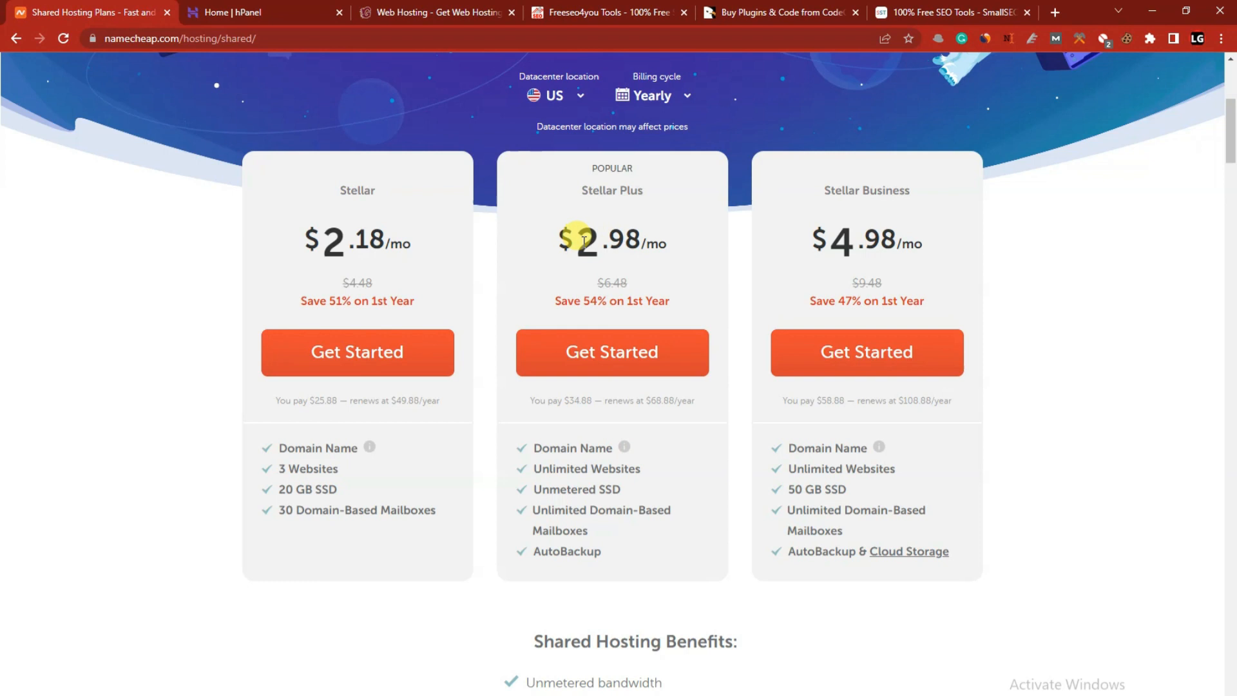
pyautogui.moveTo(584, 240); pyautogui.dragTo(681, 261)
pyautogui.moveTo(533, 490); pyautogui.dragTo(642, 484)
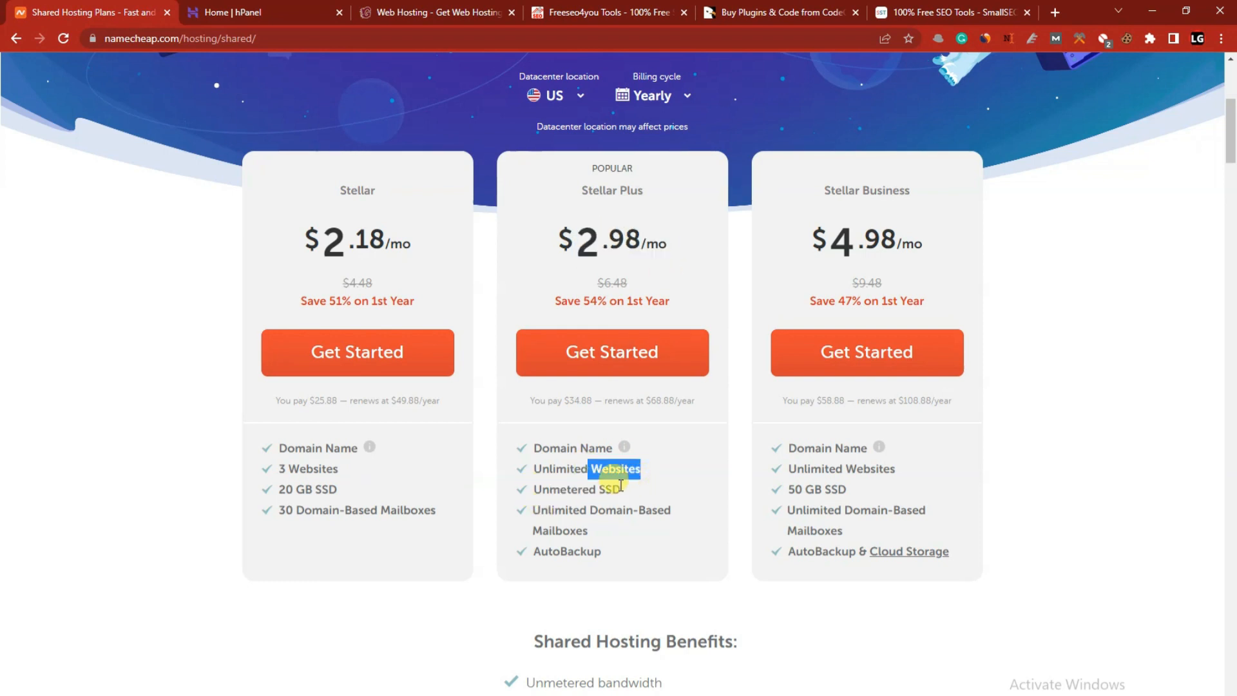
# Check the Starter plan's website allowance and the Advanced plan on GoViralHost's web hosting page
pyautogui.click(399, 12)
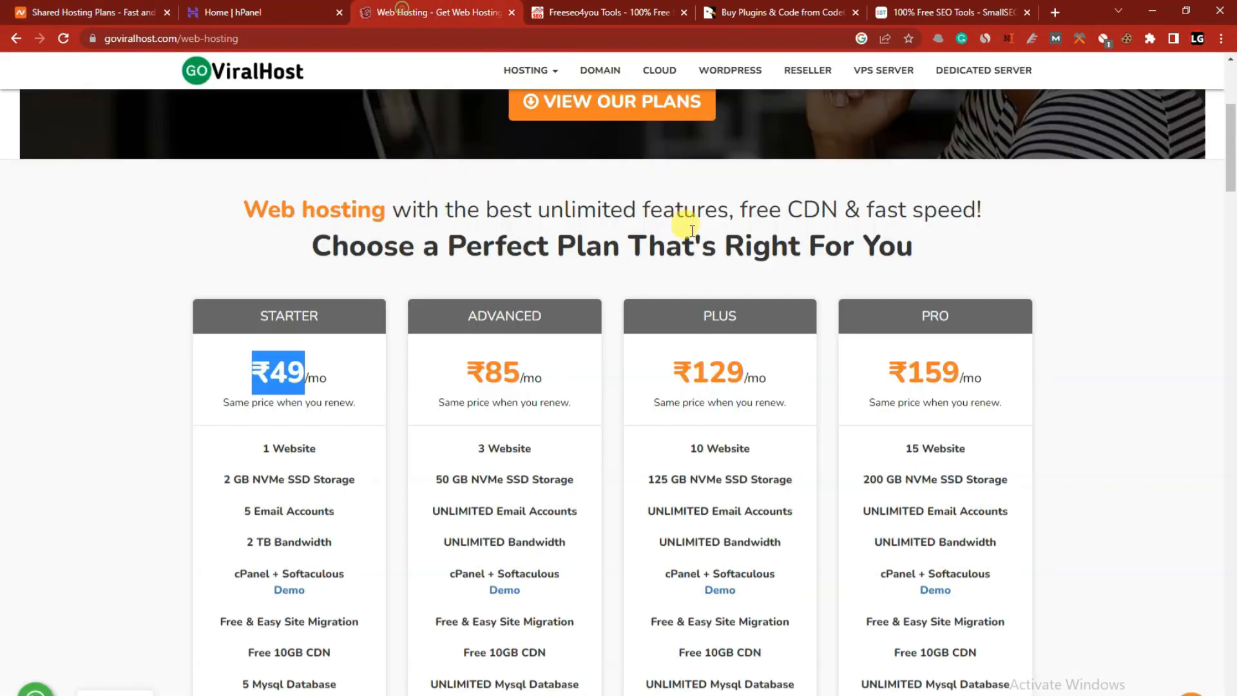
pyautogui.moveTo(250, 450); pyautogui.dragTo(331, 466)
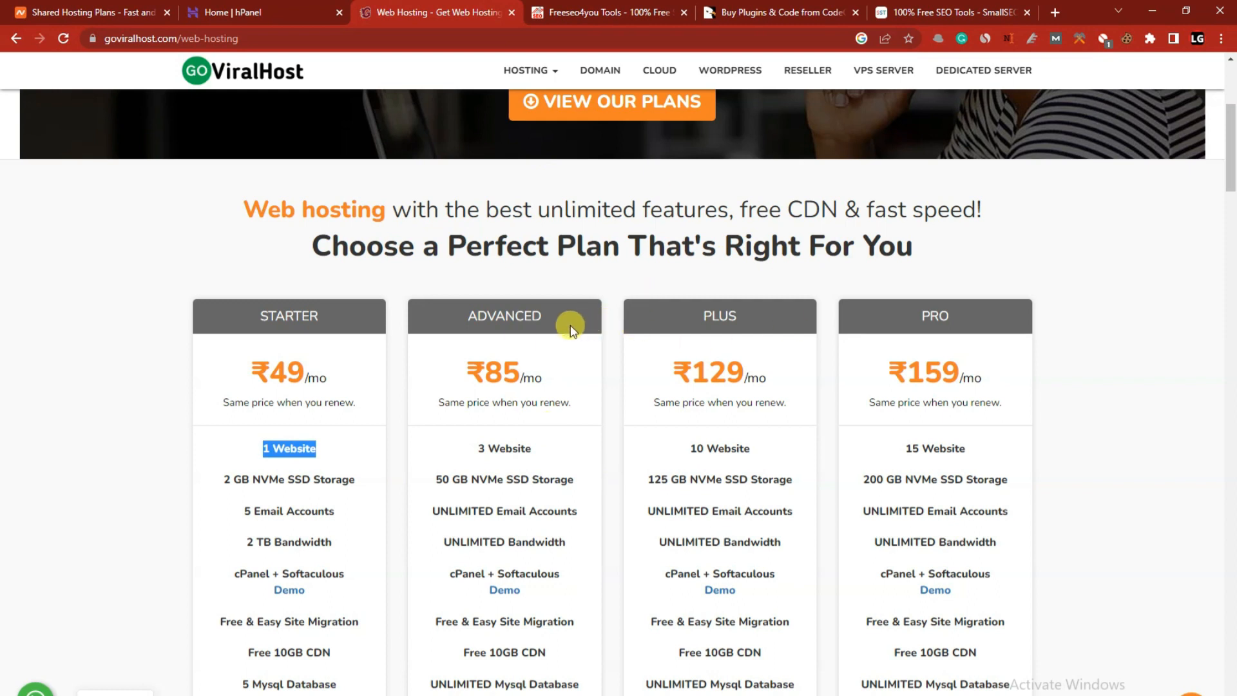
pyautogui.click(535, 314)
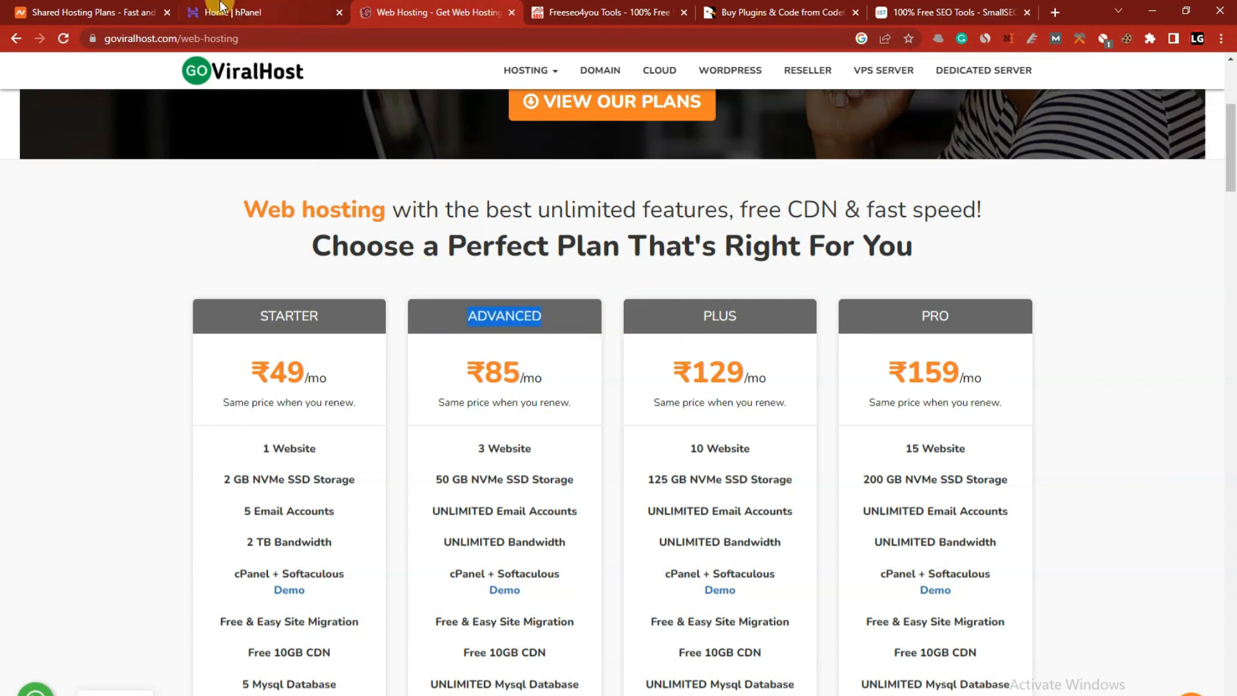
# Compare Namecheap, Hostinger and GoViralHost as hosting providers across their open pages, highlighting the namecheap.com address
pyautogui.click(7, 7)
pyautogui.click(272, 8)
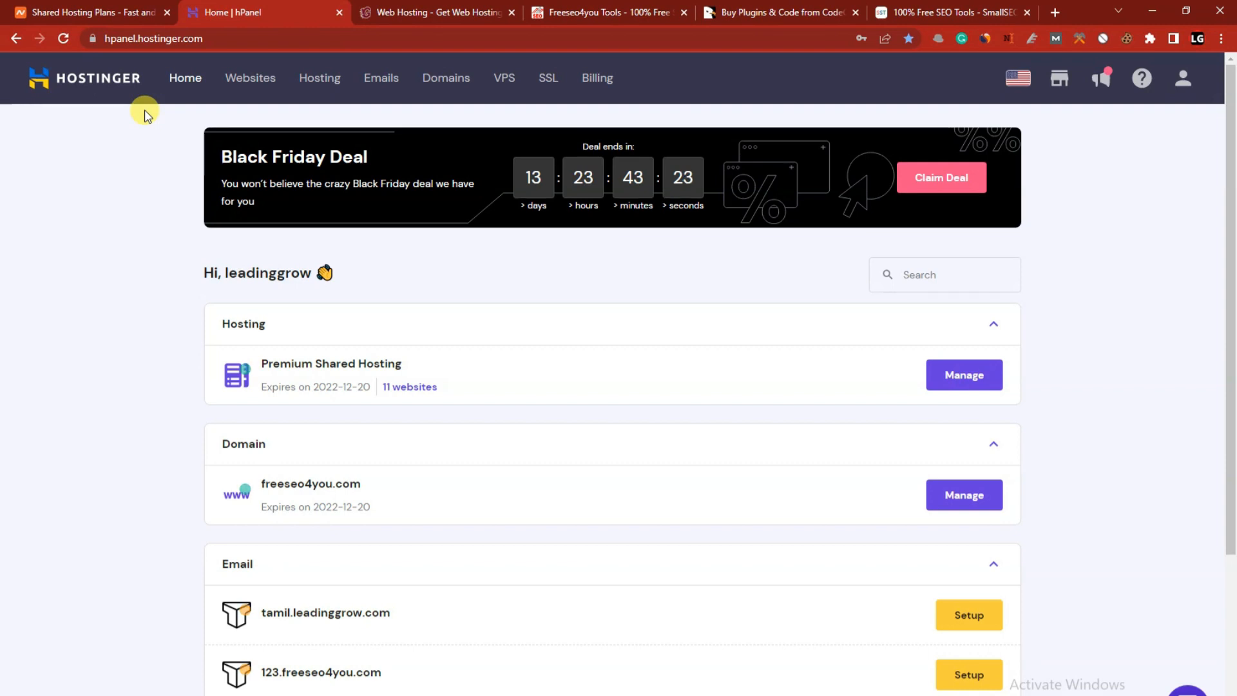
pyautogui.click(49, 5)
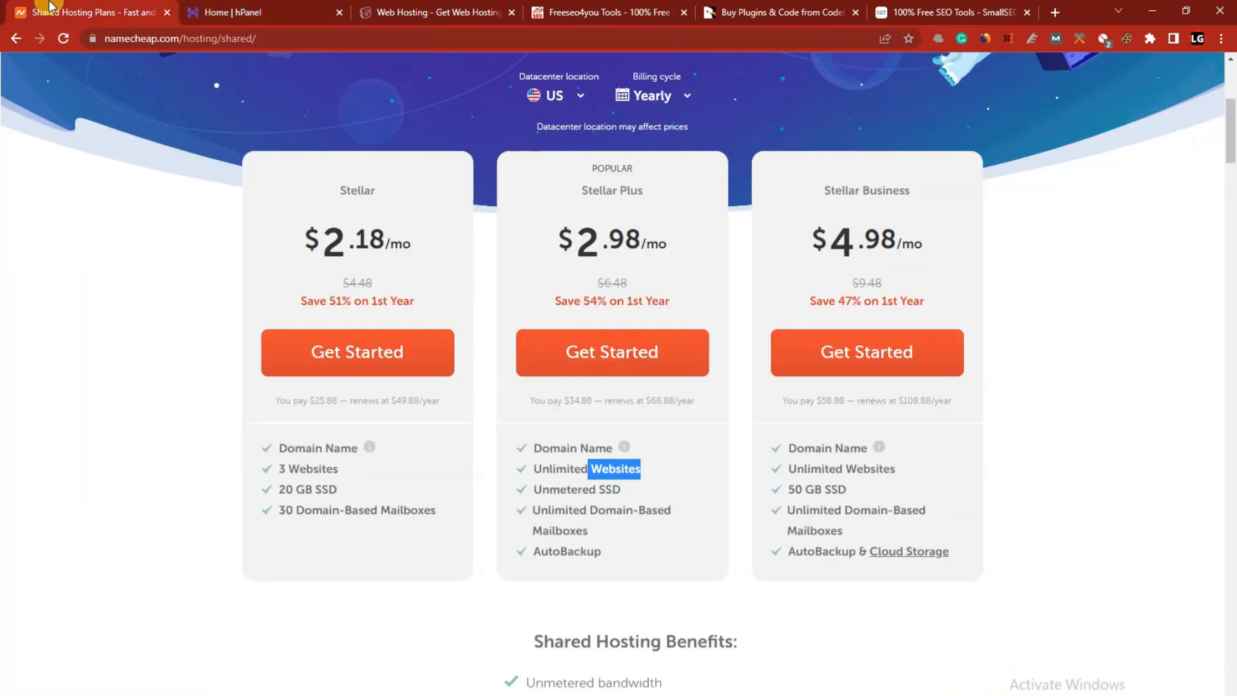
pyautogui.scroll(6, 141, 93)
pyautogui.moveTo(106, 39); pyautogui.dragTo(185, 40)
pyautogui.click(226, 12)
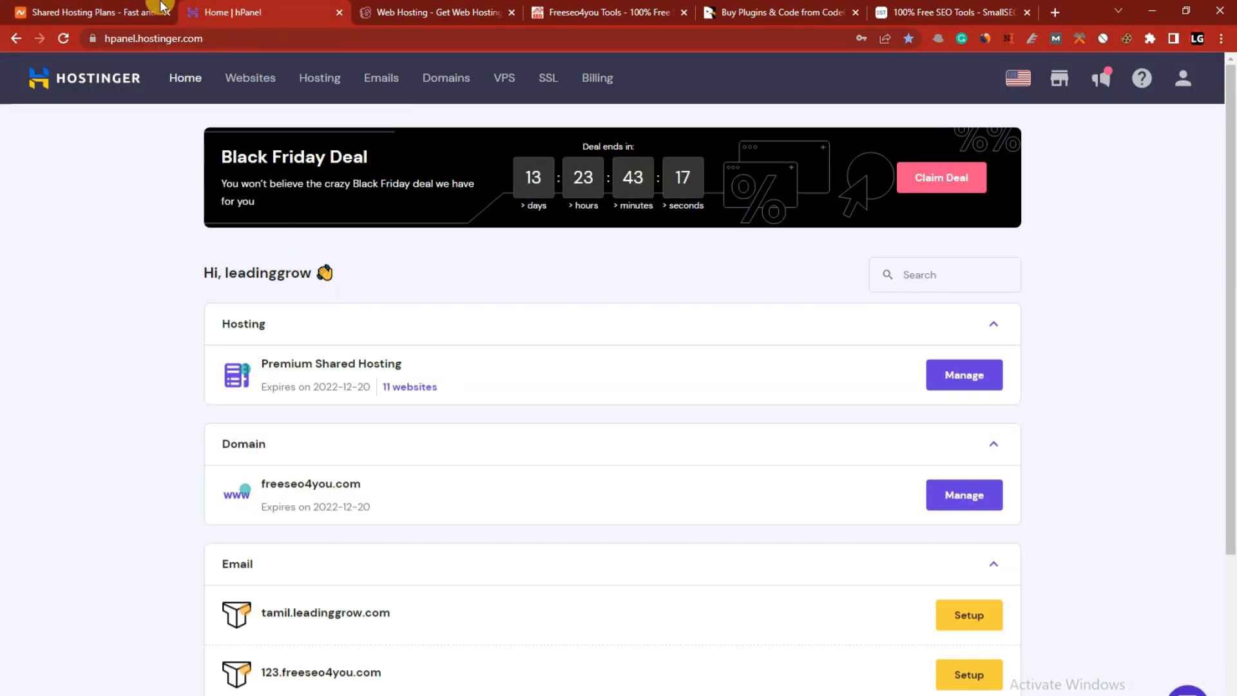
pyautogui.click(22, 8)
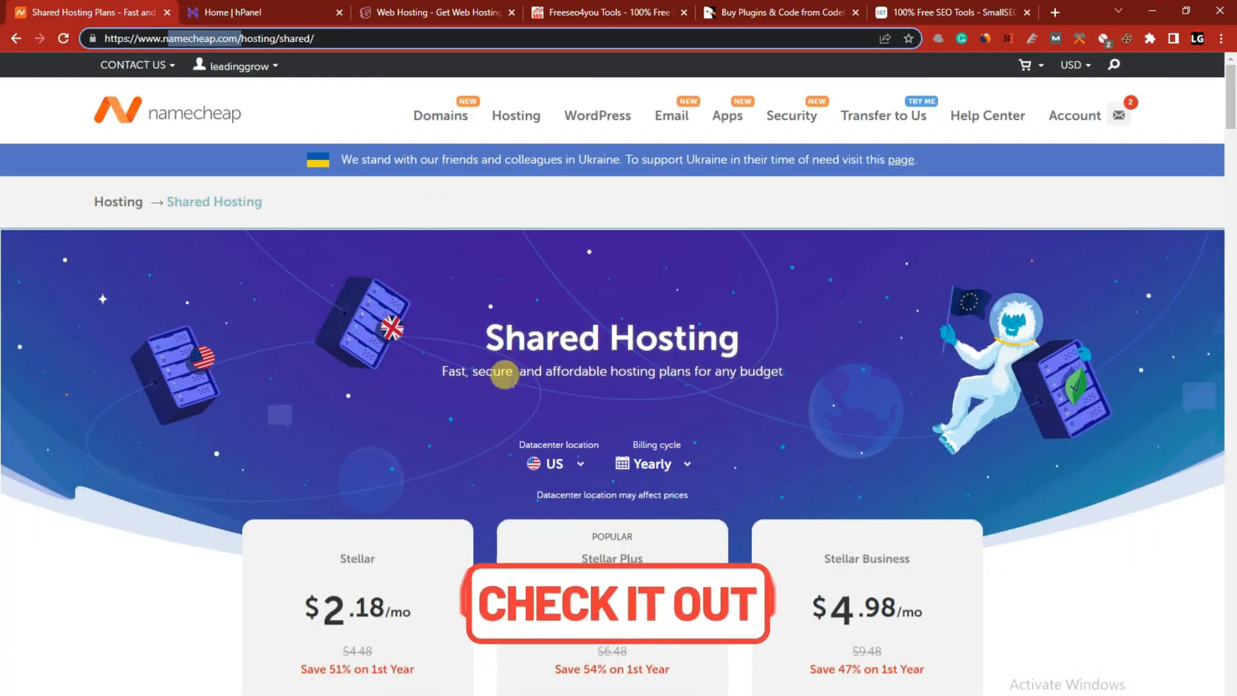
pyautogui.click(227, 12)
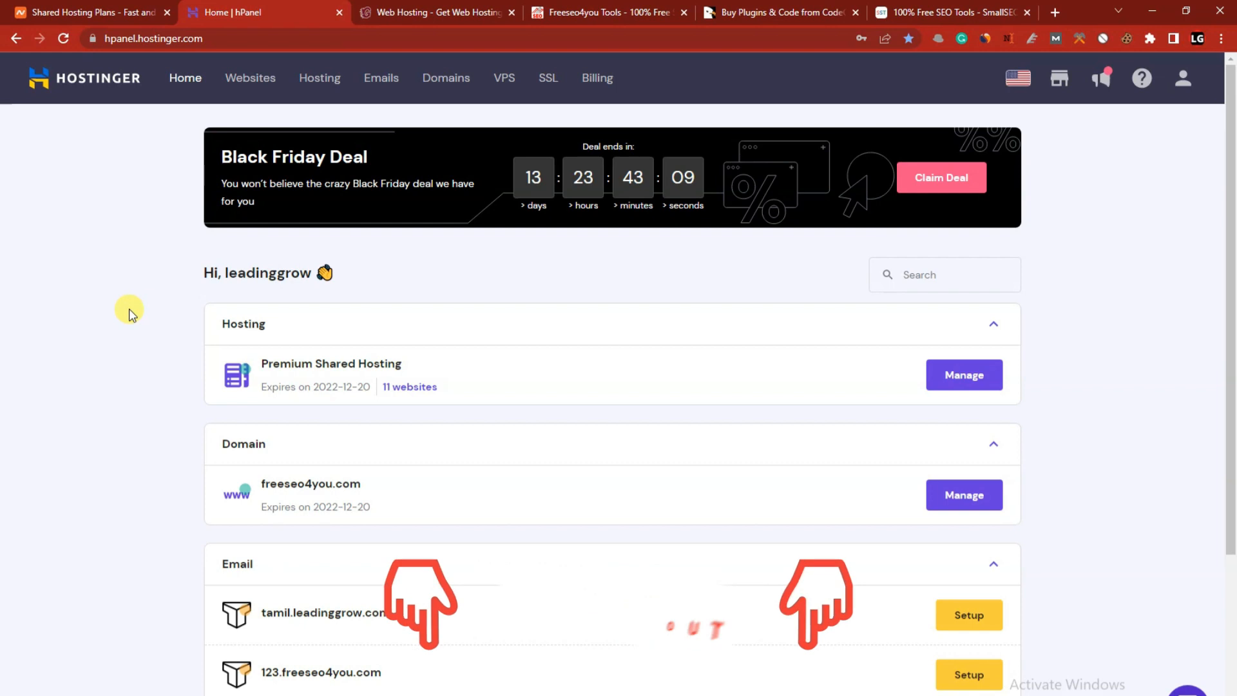
pyautogui.click(458, 6)
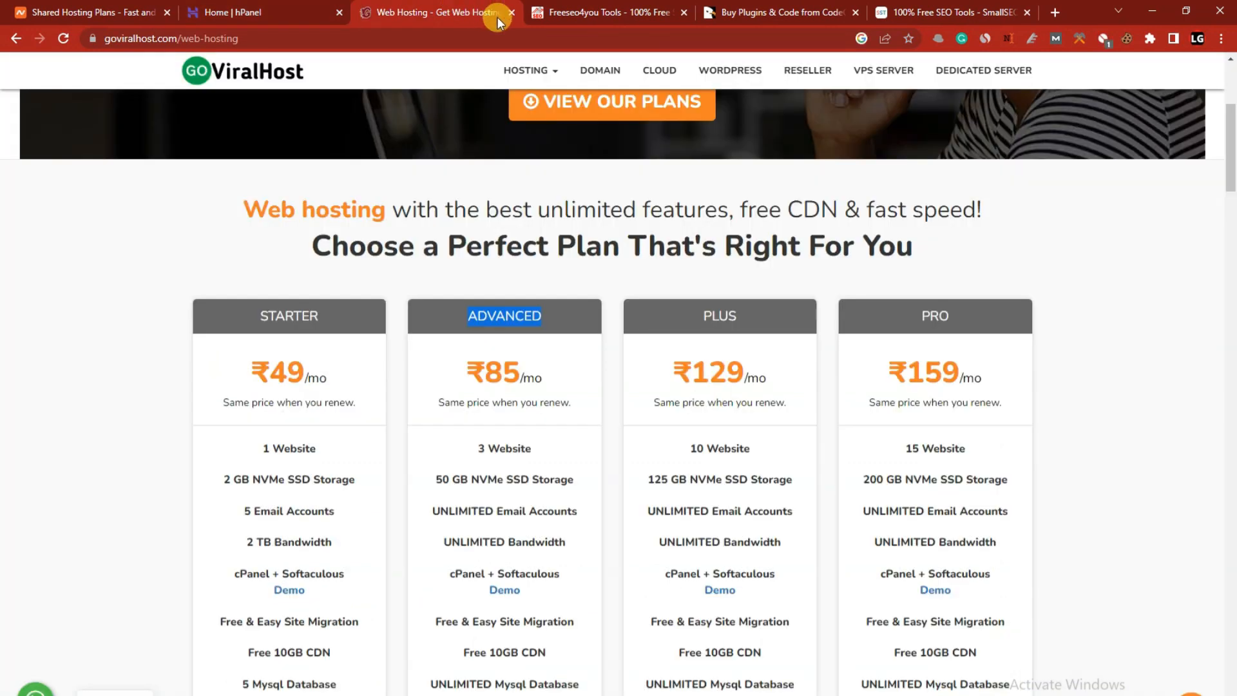
pyautogui.click(261, 8)
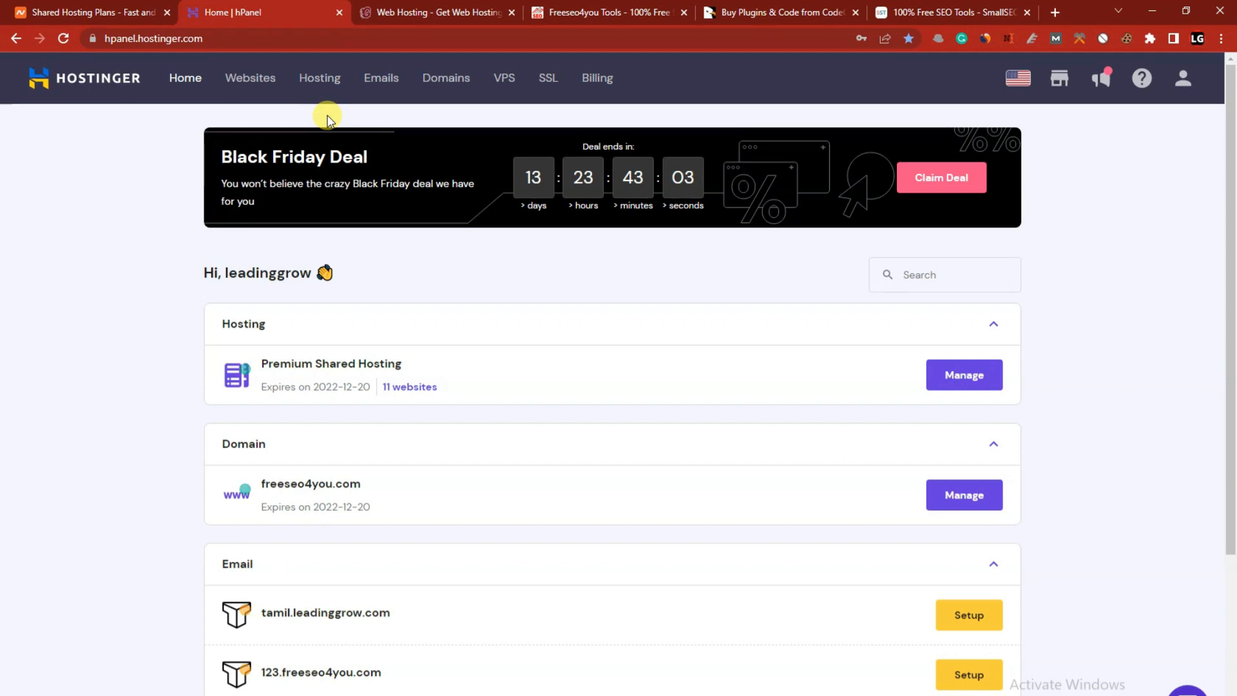
# Open the Namecheap account dashboard and review its recently active domains, highlighting socialgrow.shop
pyautogui.click(32, 10)
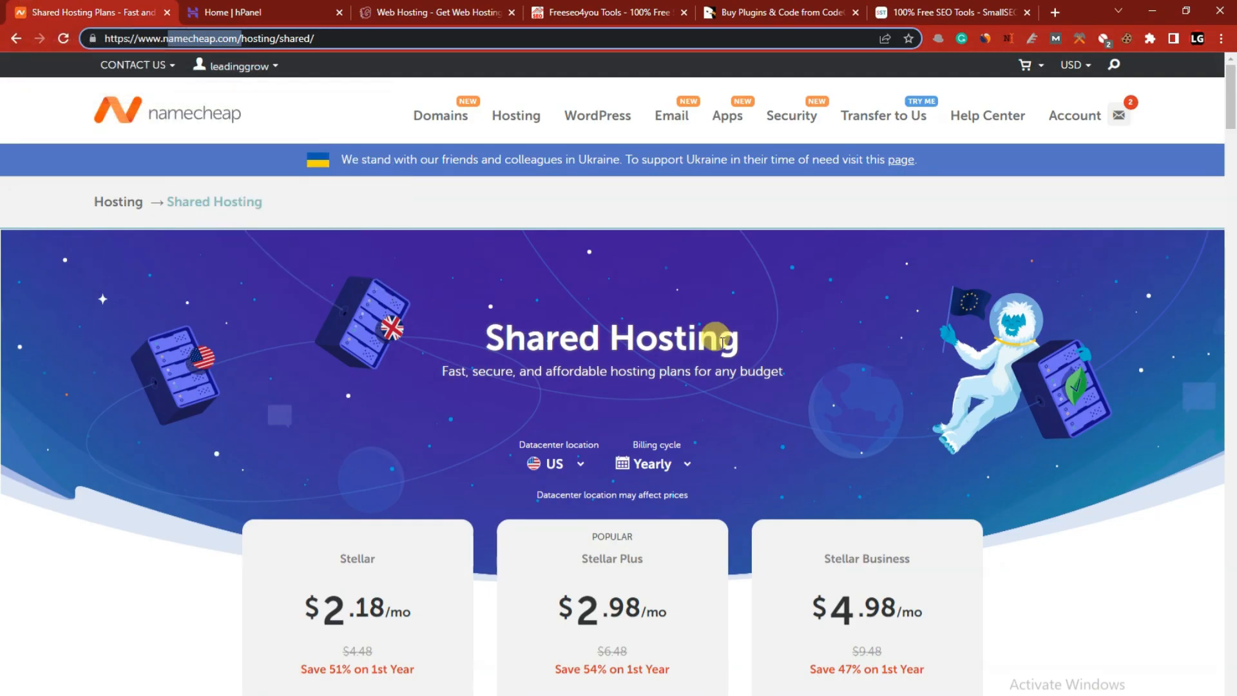
pyautogui.click(1122, 116)
pyautogui.click(1050, 155)
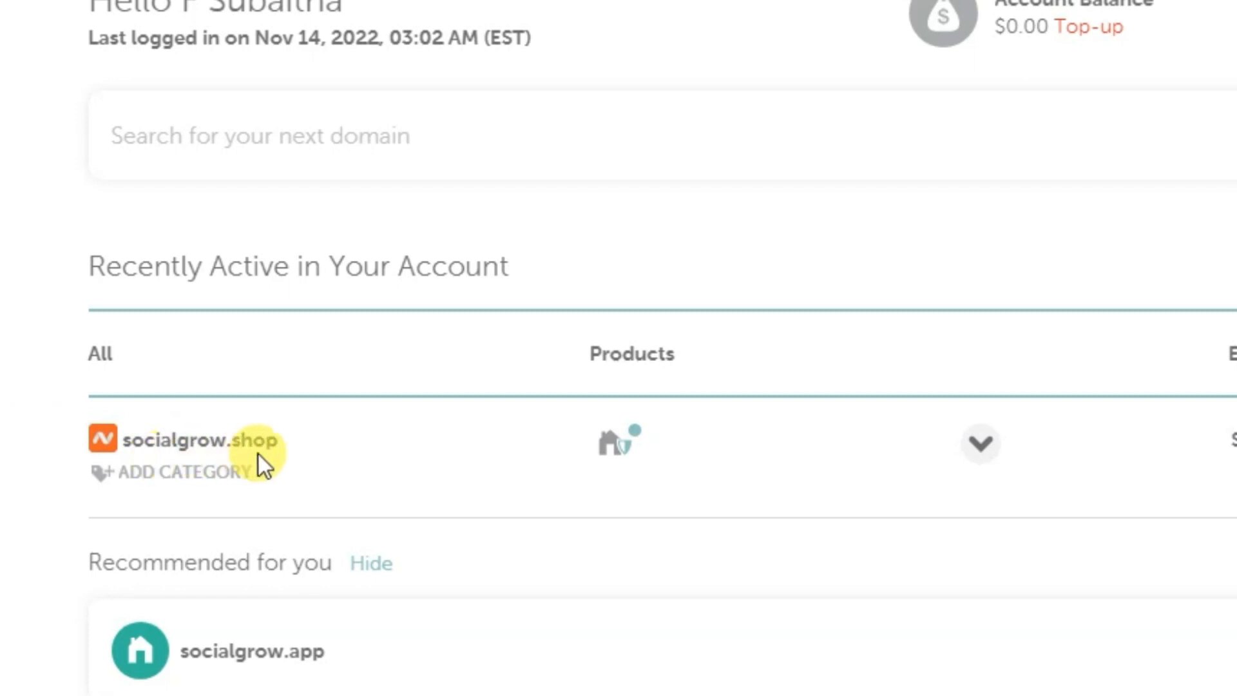
pyautogui.scroll(-5, 349, 525)
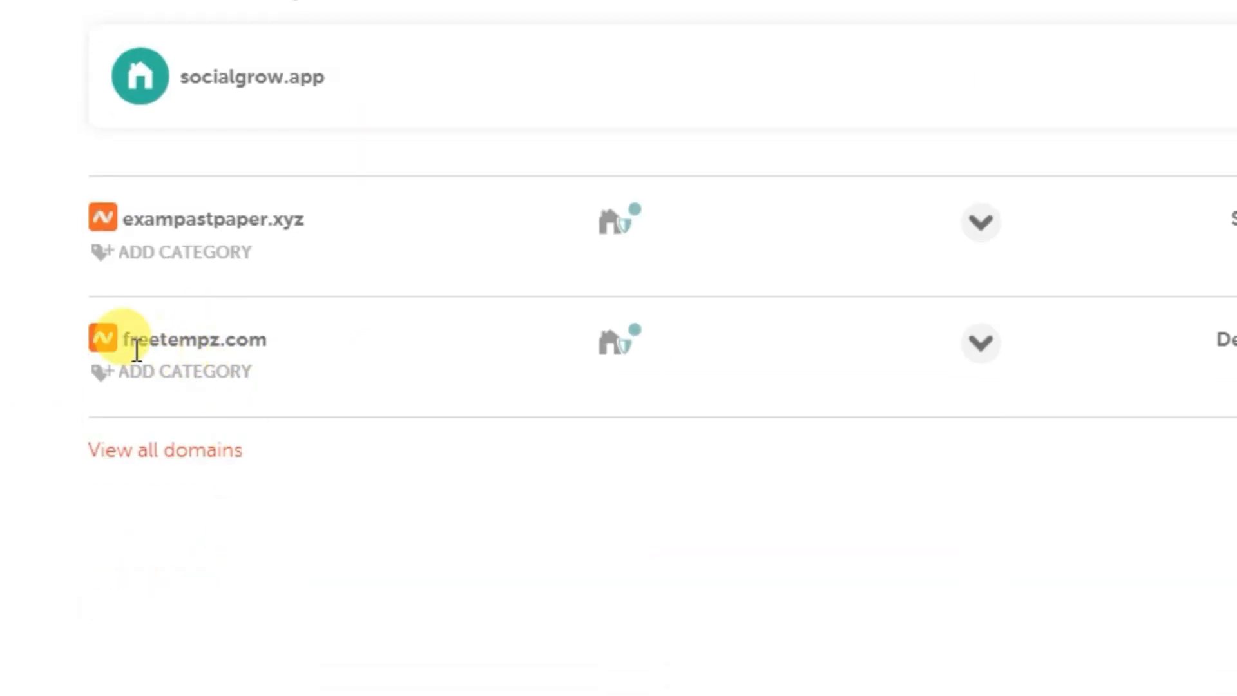
pyautogui.scroll(4, 138, 243)
pyautogui.moveTo(129, 164); pyautogui.dragTo(274, 172)
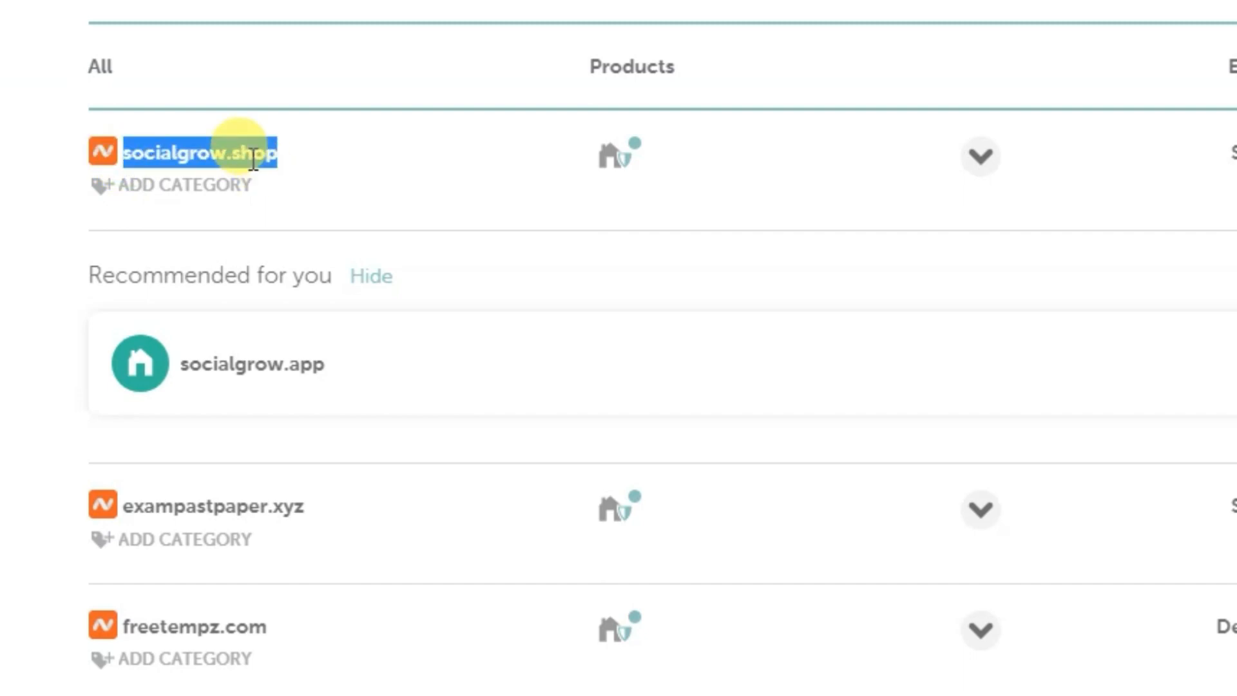
# Highlight socialgrow.shop among the recently active Namecheap domains and switch to the Freeseo4you site
pyautogui.click(259, 157)
pyautogui.moveTo(370, 327); pyautogui.dragTo(320, 330)
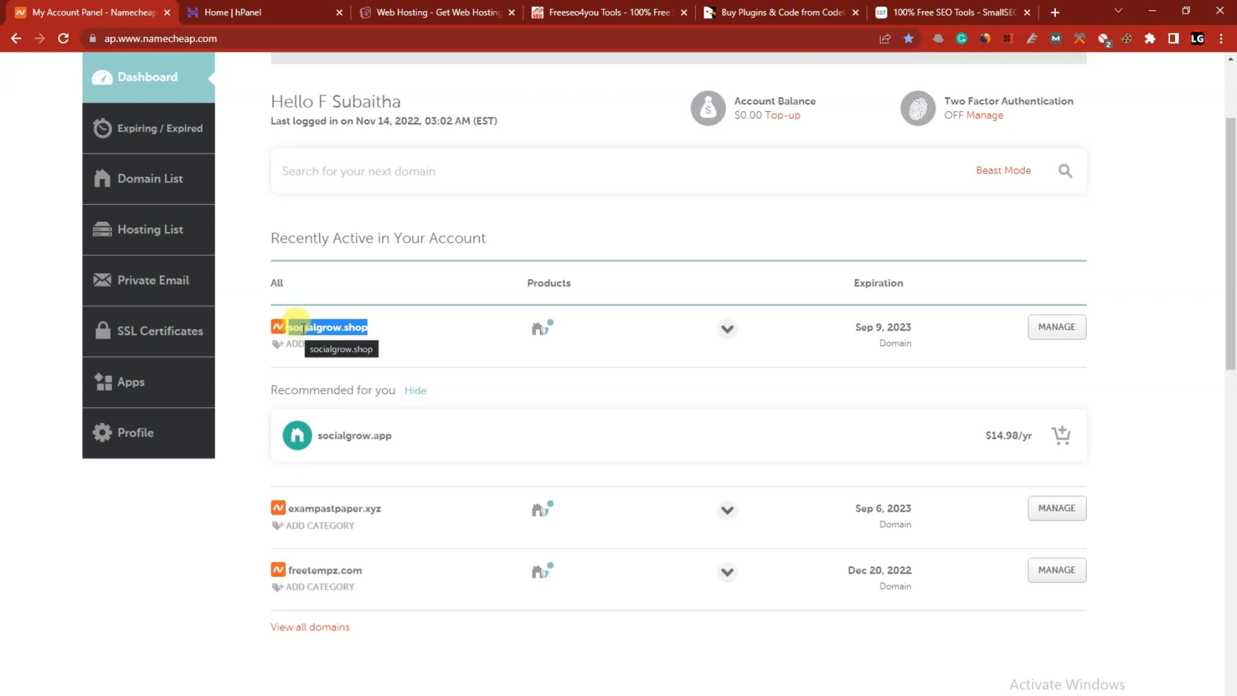
pyautogui.click(596, 9)
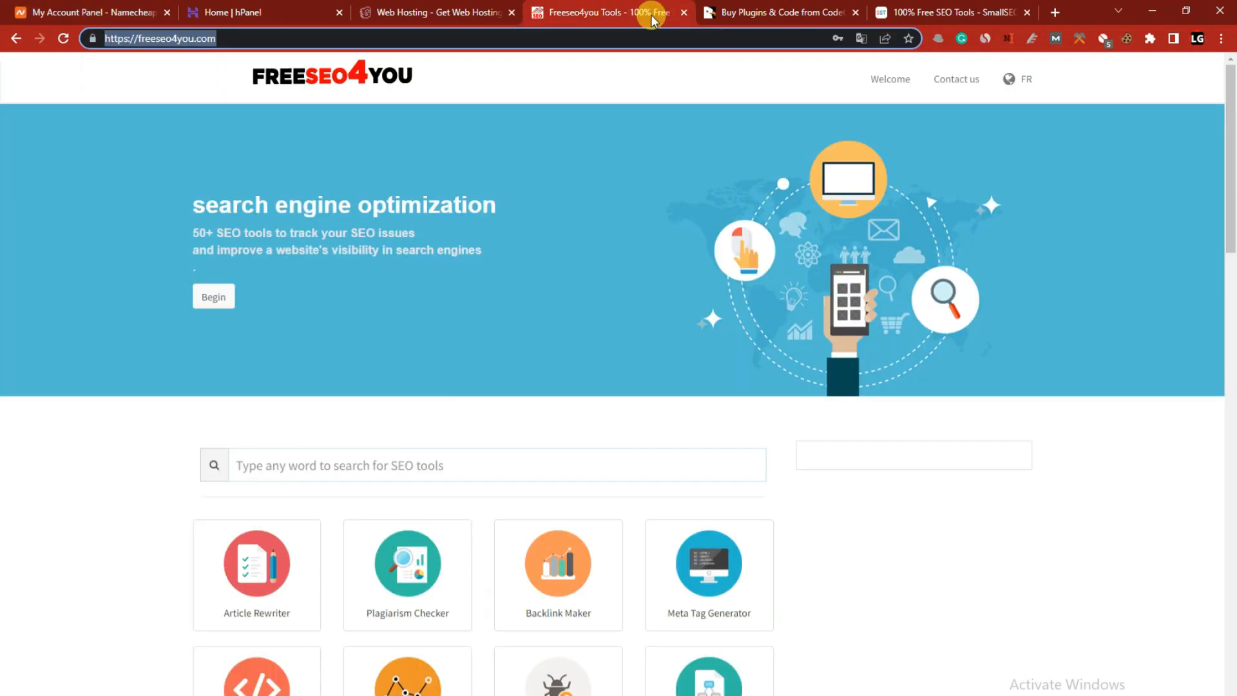
# Open Hostinger's hPanel, dismiss the email setup notice, and highlight the freeseo4you.com domain entry
pyautogui.click(257, 8)
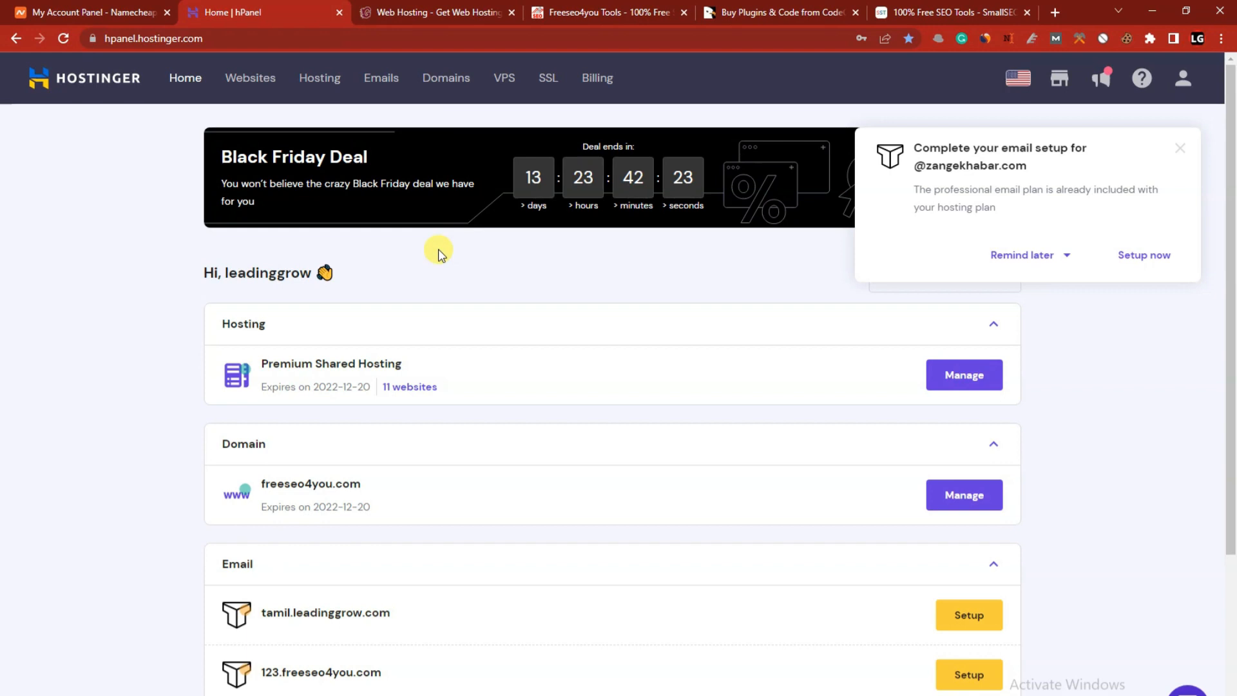
pyautogui.click(1180, 148)
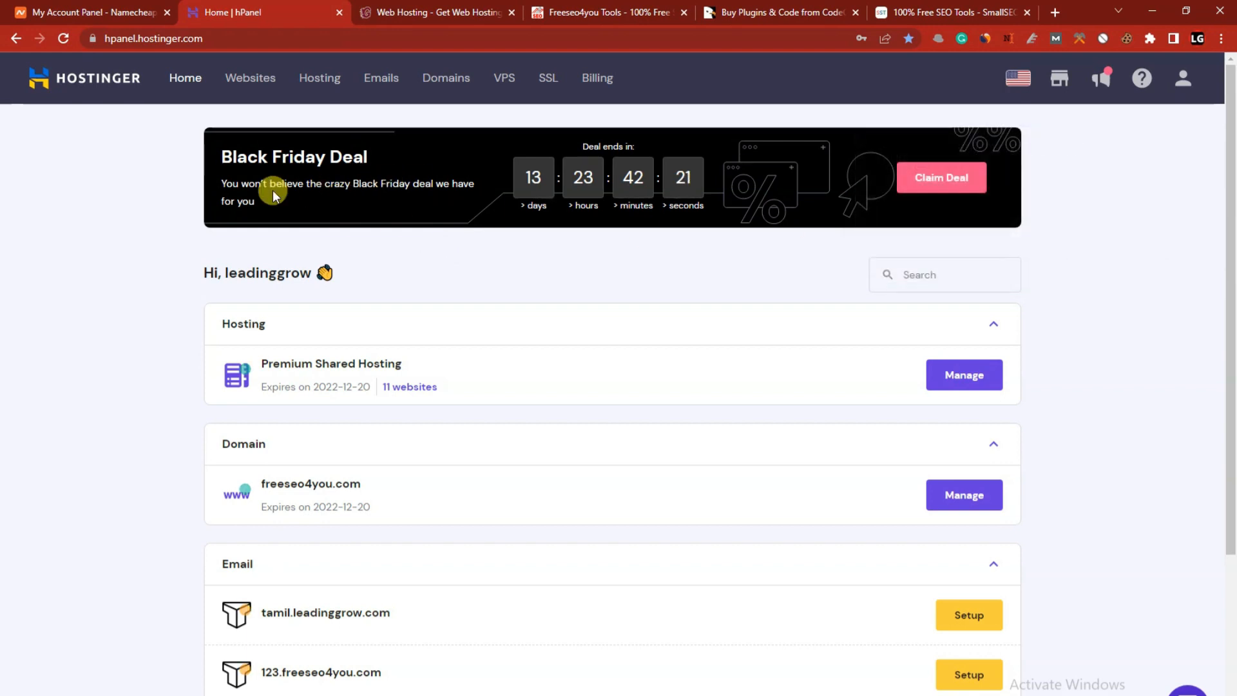
pyautogui.scroll(-2, 359, 324)
pyautogui.scroll(3, 358, 324)
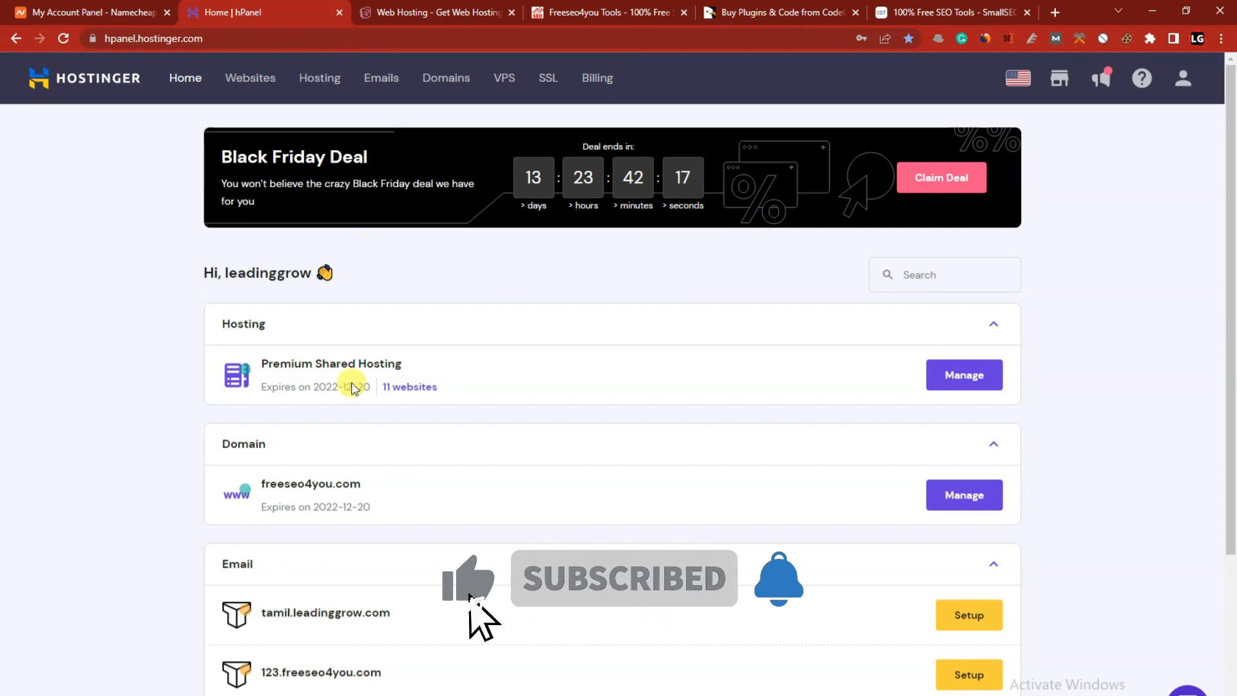
pyautogui.moveTo(362, 484); pyautogui.dragTo(266, 483)
pyautogui.click(264, 481)
pyautogui.doubleClick(263, 477)
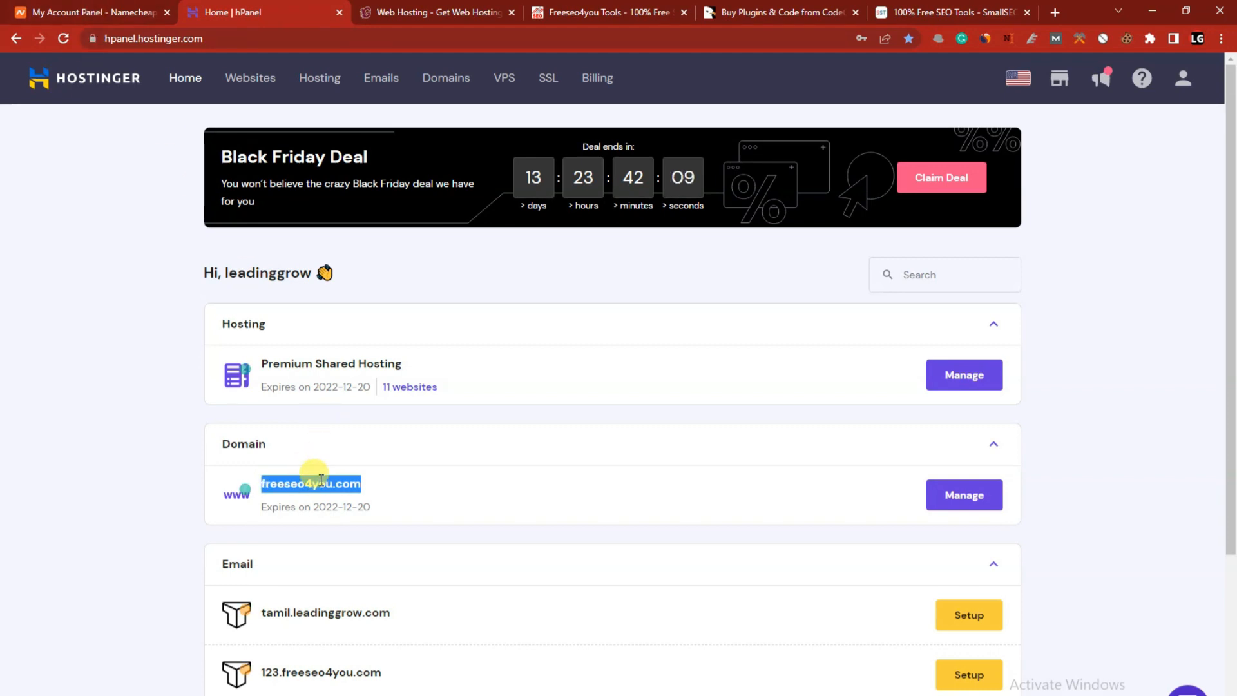
# Close the GoViralHost web hosting page, return to Hostinger's hPanel, and dismiss the SSL installation notice
pyautogui.click(480, 9)
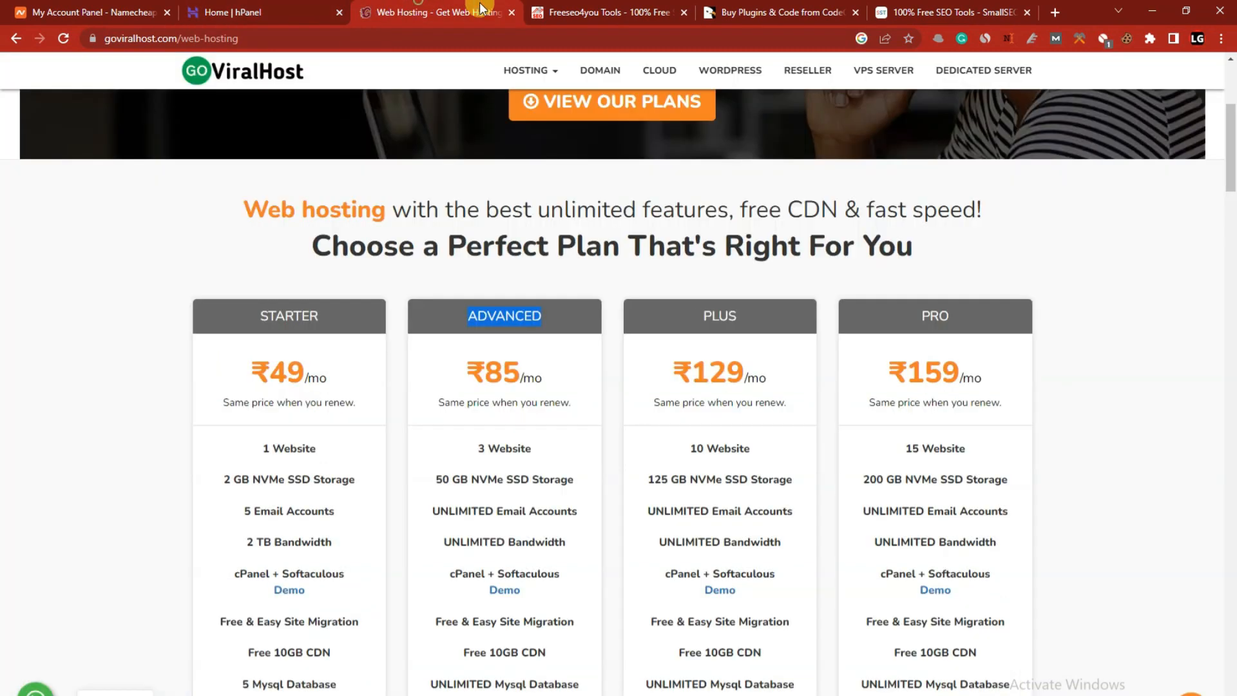
pyautogui.click(512, 10)
pyautogui.click(272, 16)
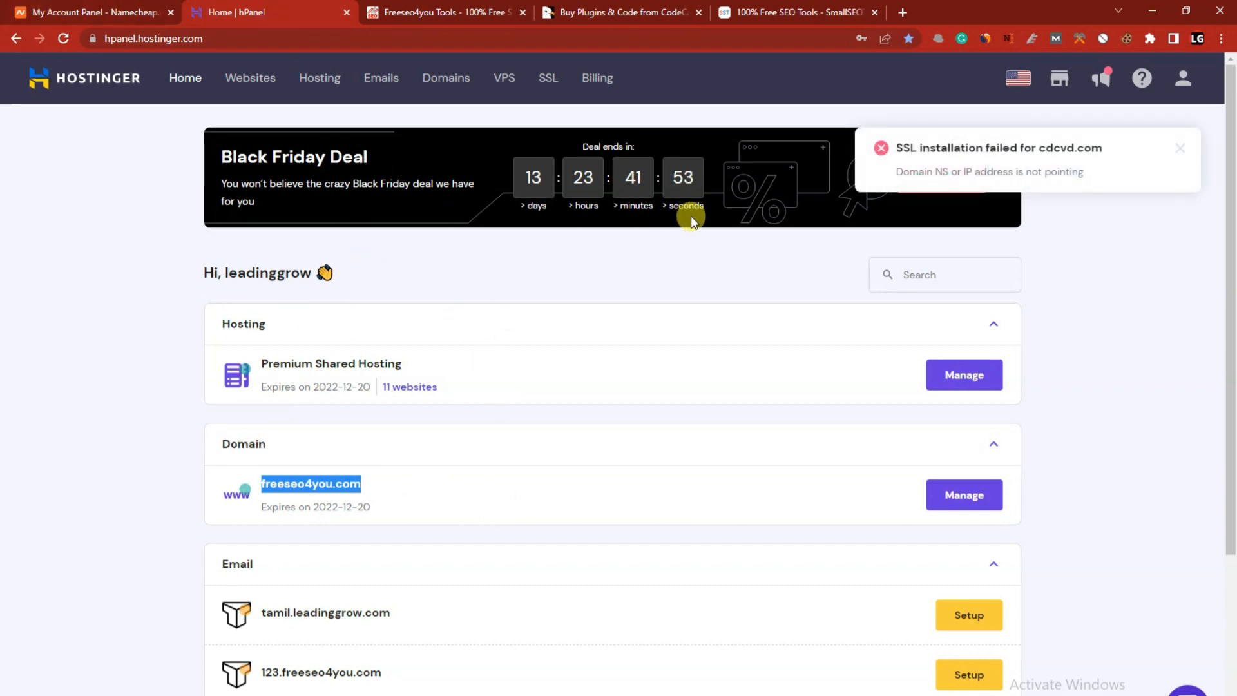
pyautogui.click(1179, 149)
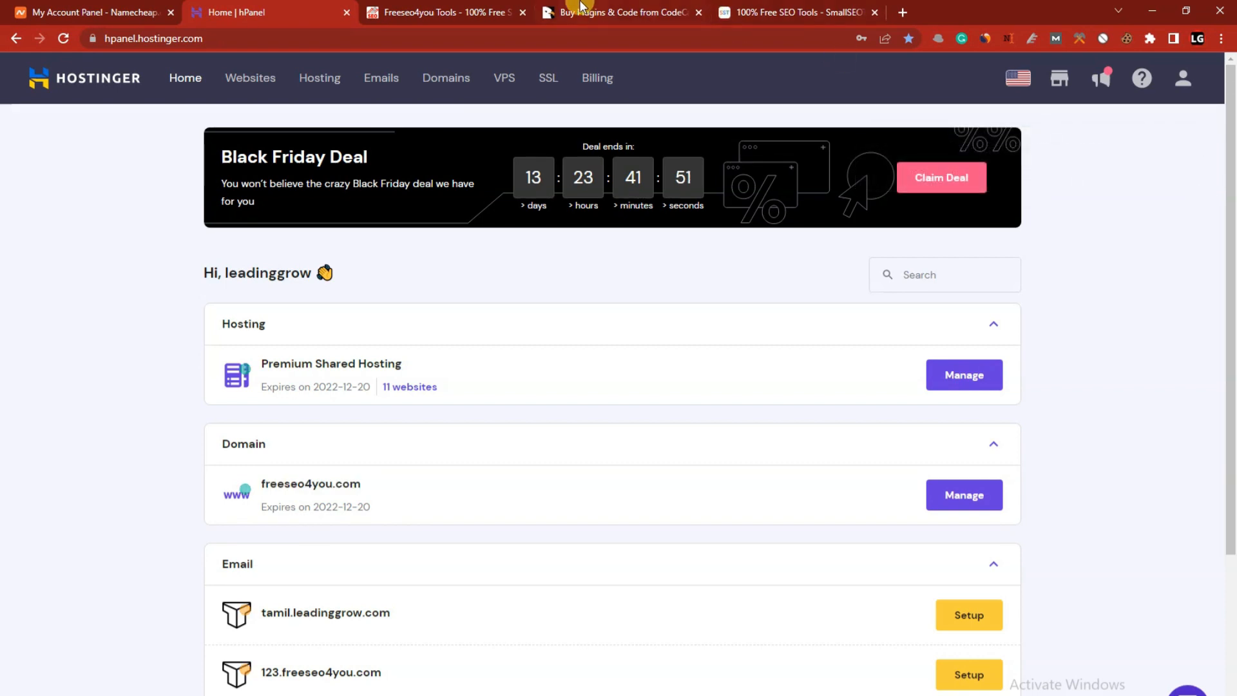
# Search CodeCanyon for "atoz" and open the AtoZ SEO Tools - Search Engine Optimization Tools item
pyautogui.click(582, 8)
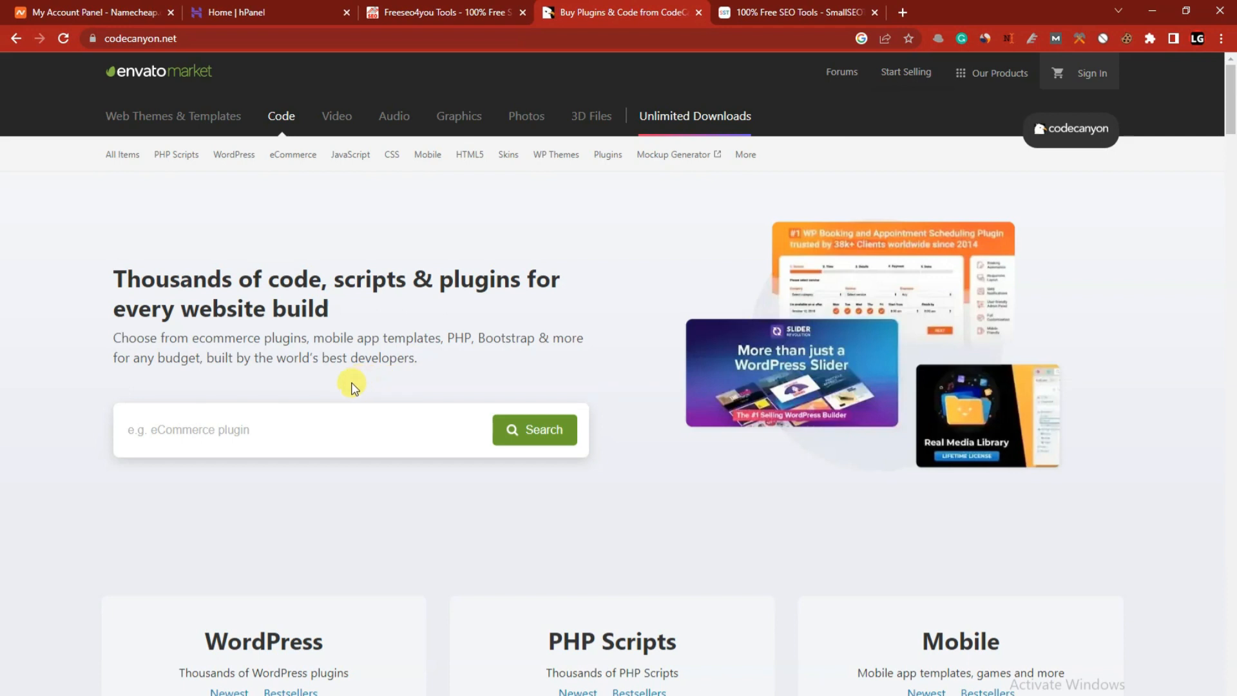
pyautogui.click(285, 428)
pyautogui.write('atoz')
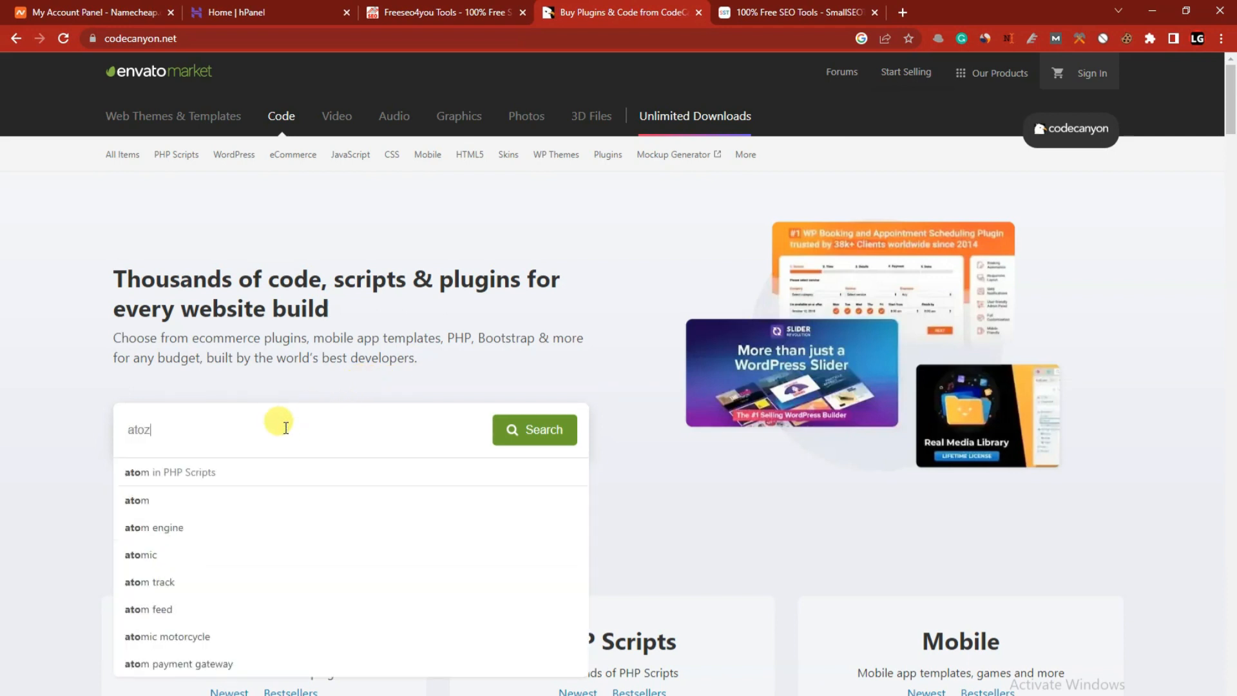
pyautogui.click(537, 432)
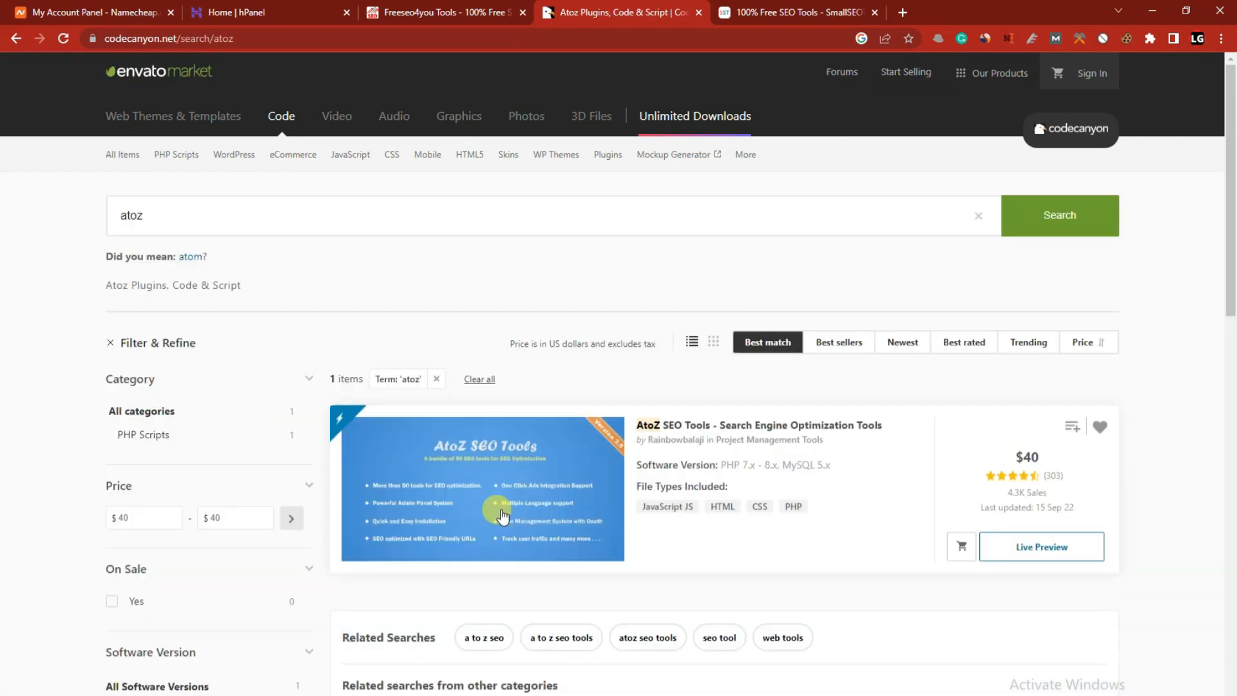
pyautogui.click(578, 451)
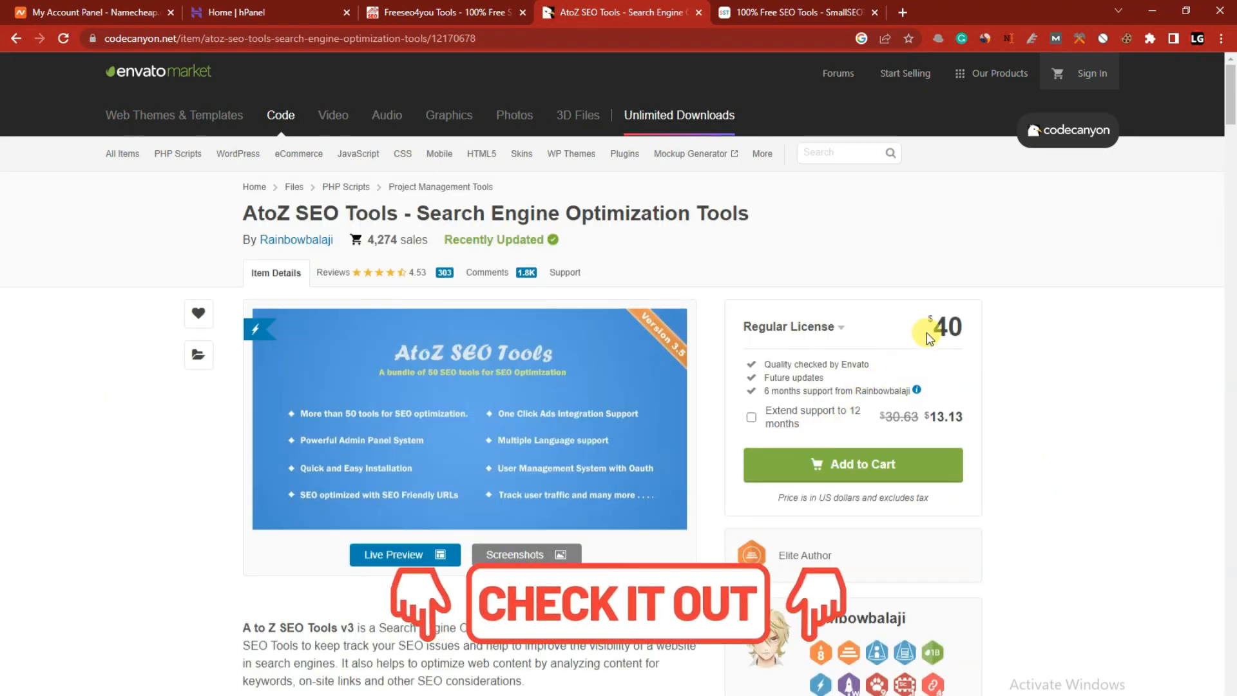
# Examine the Regular License price on the AtoZ SEO Tools item page, highlighting it
pyautogui.moveTo(927, 327); pyautogui.dragTo(952, 324)
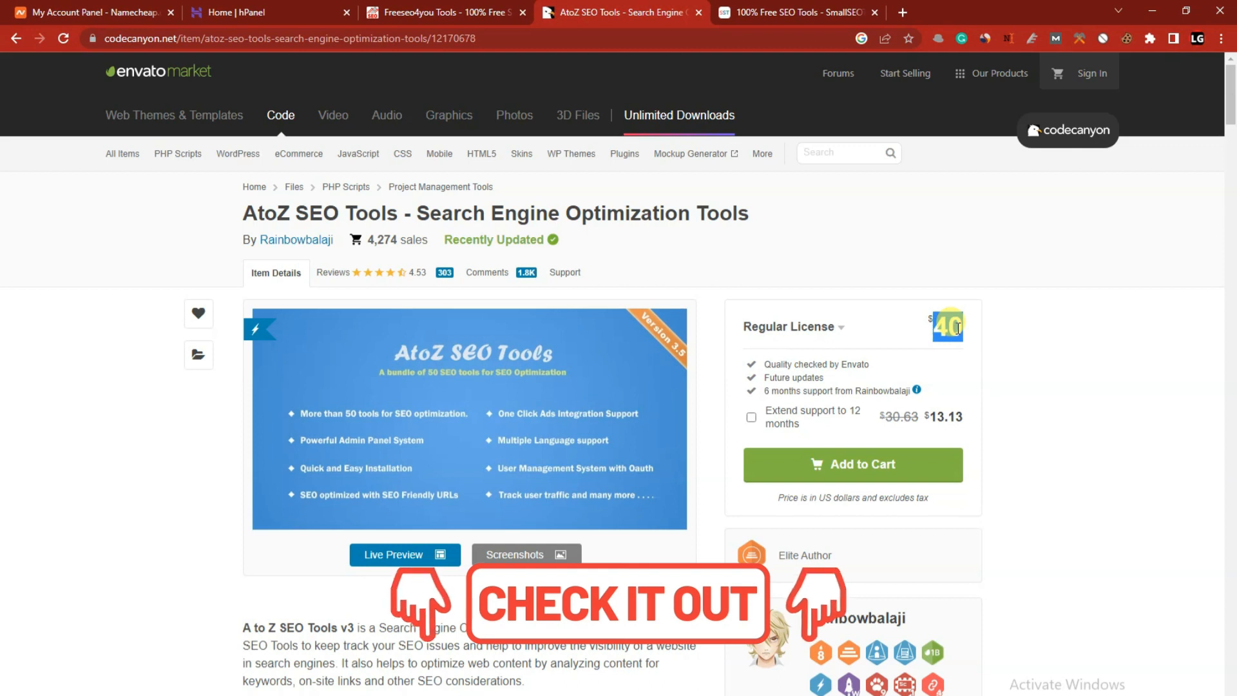
pyautogui.click(161, 41)
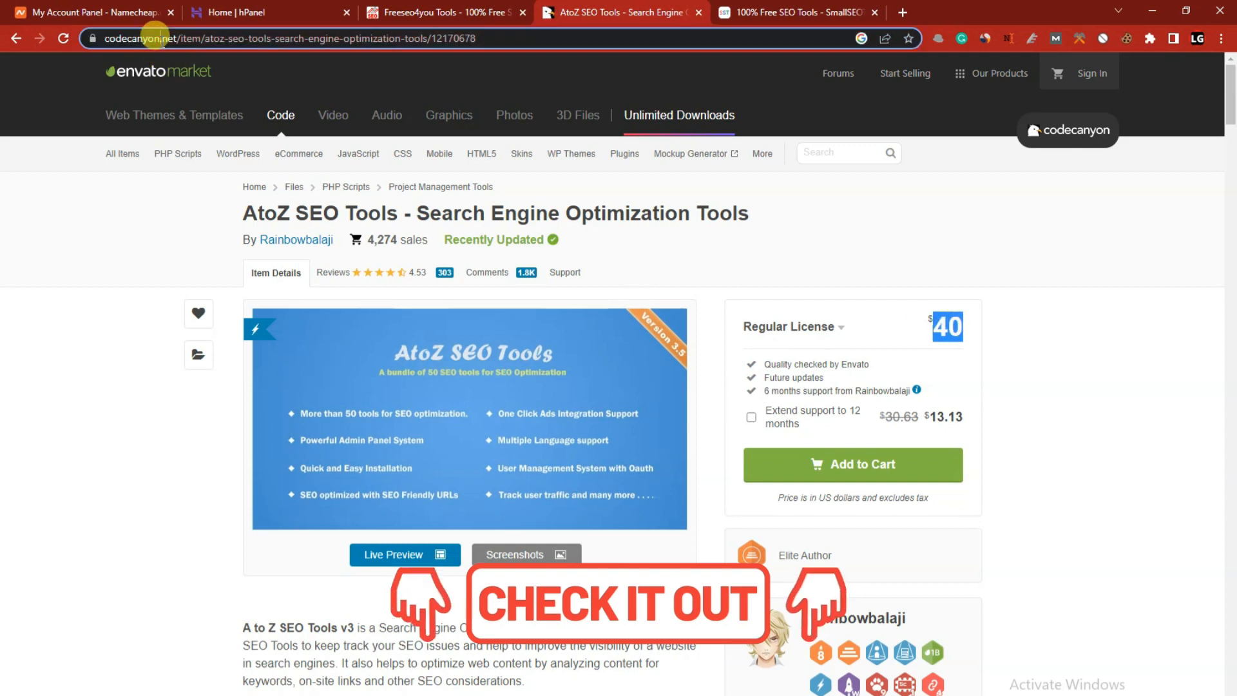
pyautogui.doubleClick(944, 327)
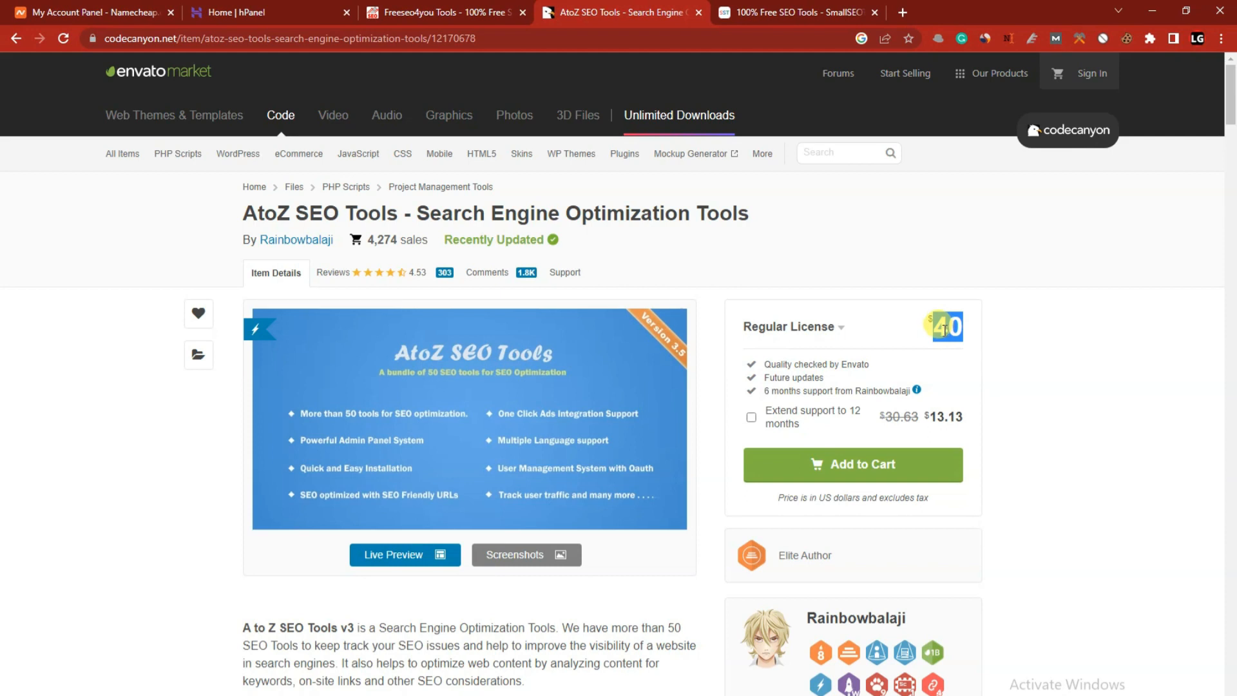
pyautogui.click(934, 337)
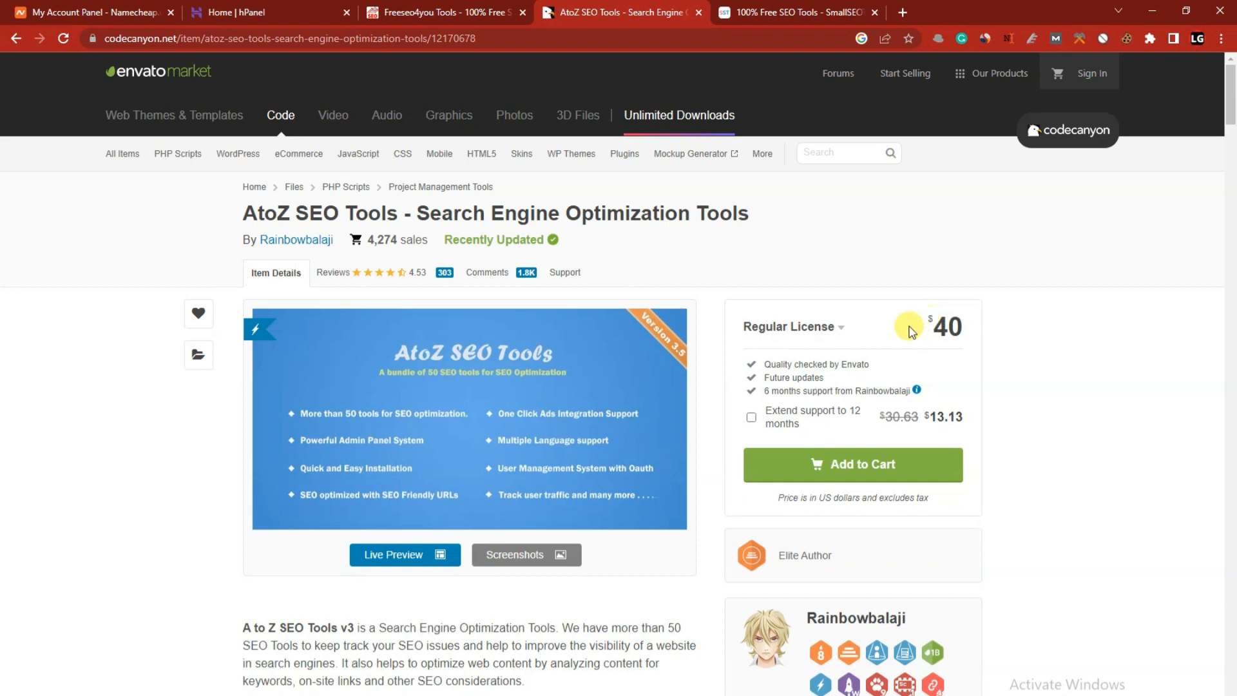
pyautogui.moveTo(928, 325); pyautogui.dragTo(963, 334)
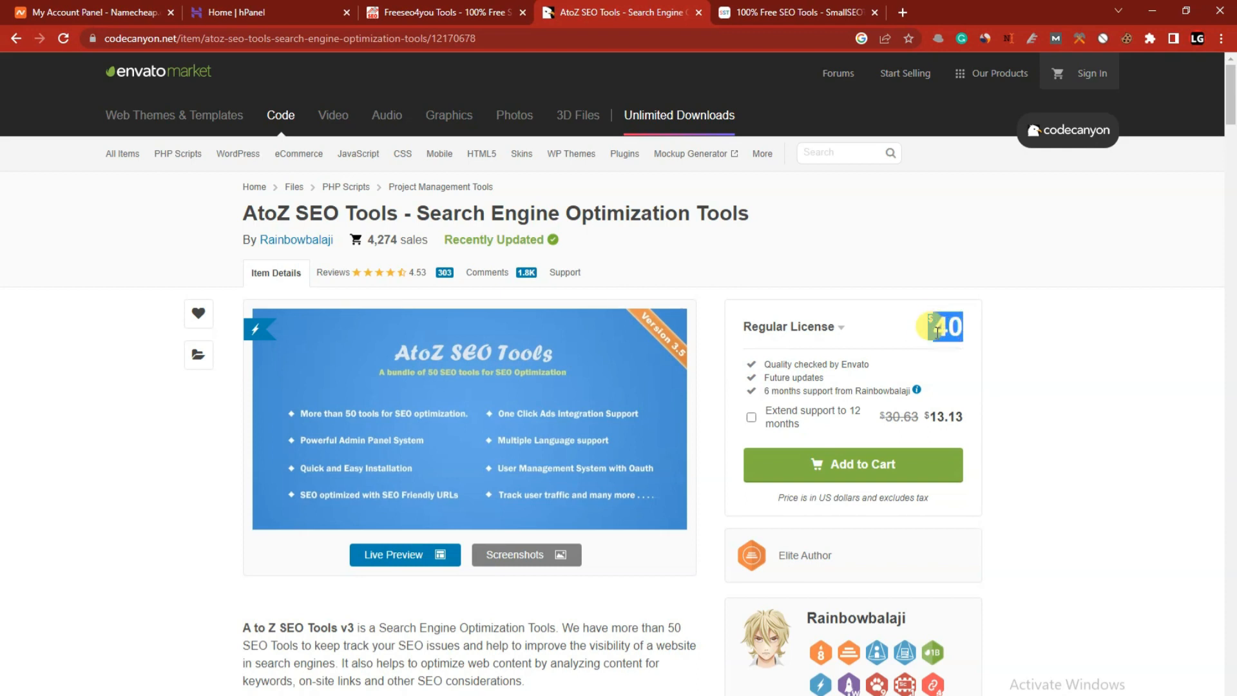
pyautogui.click(941, 331)
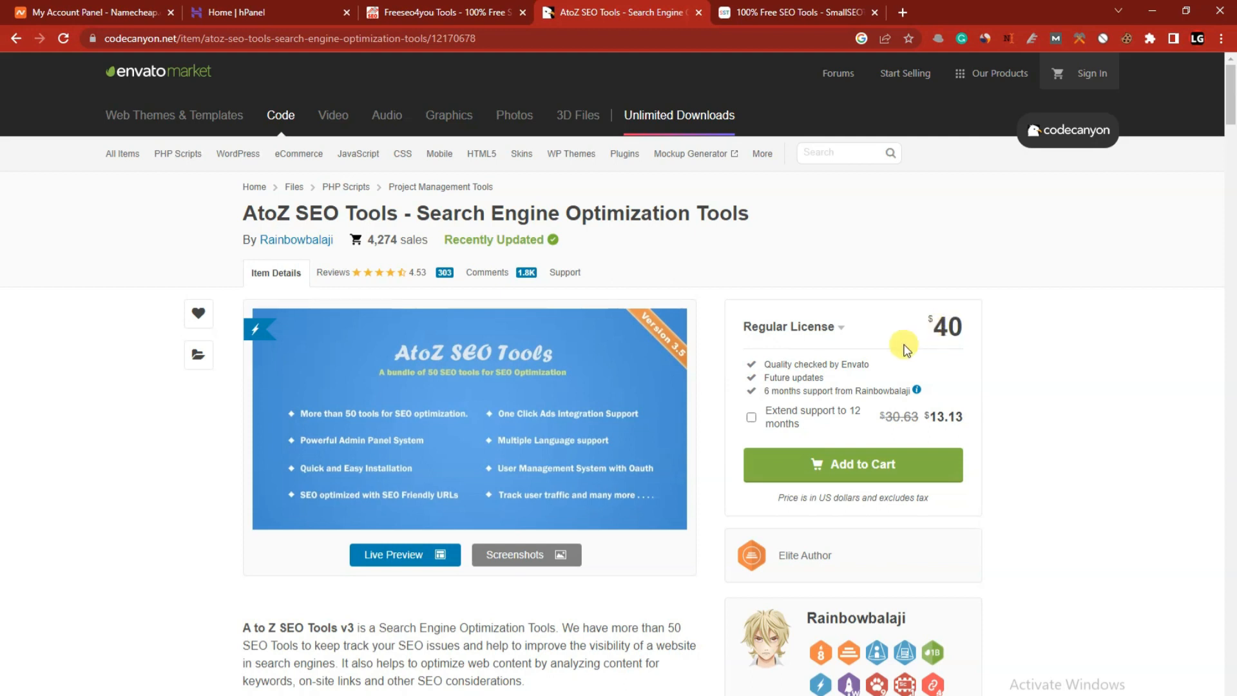
pyautogui.doubleClick(941, 332)
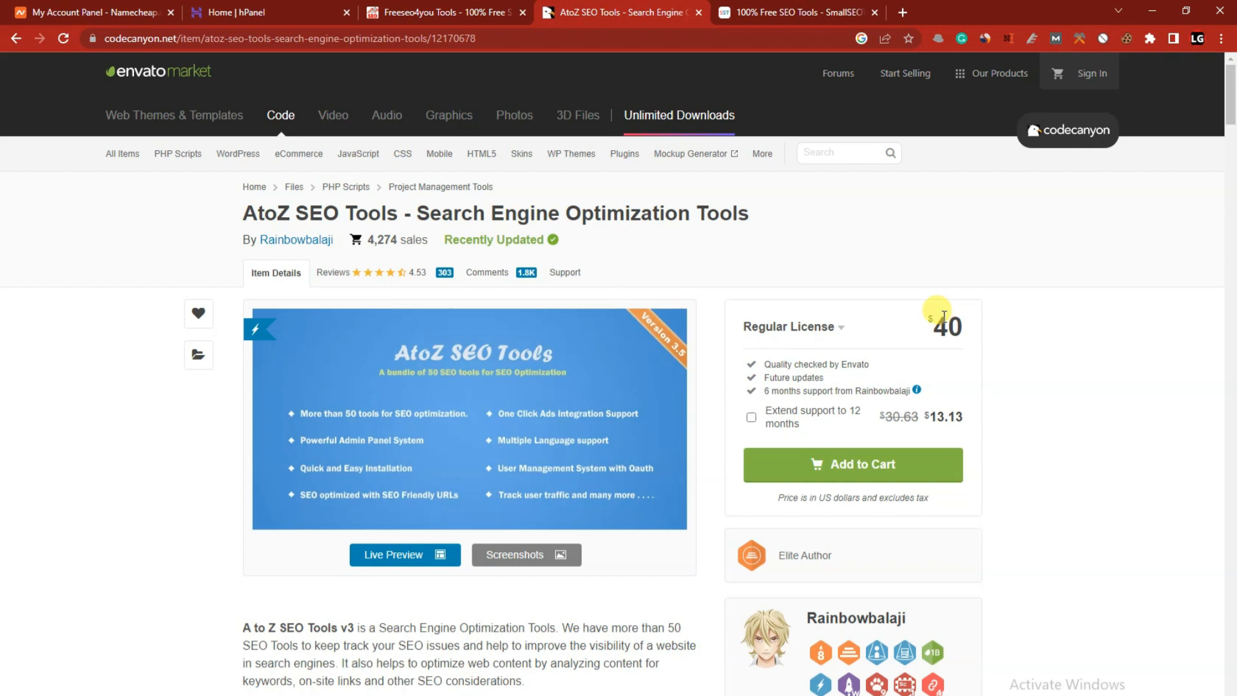
pyautogui.moveTo(910, 327); pyautogui.dragTo(954, 325)
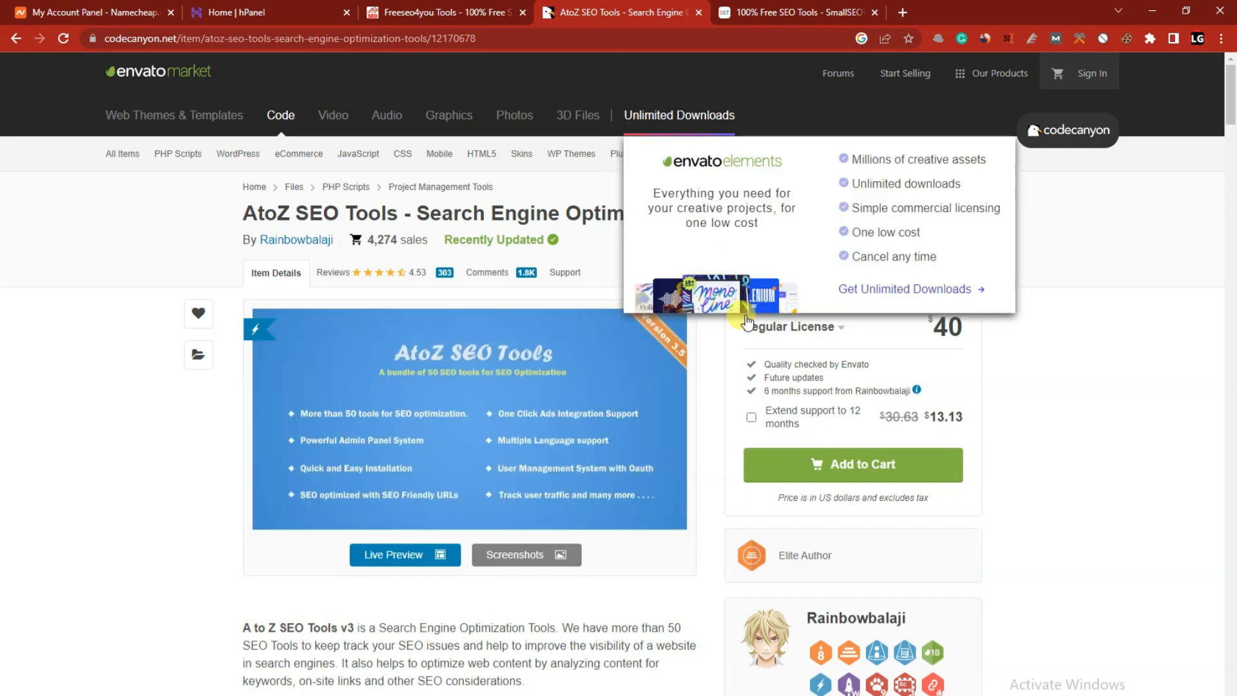
# Glance at the Namecheap and Hostinger account pages and close the CodeCanyon AtoZ SEO Tools page
pyautogui.click(54, 6)
pyautogui.click(219, 10)
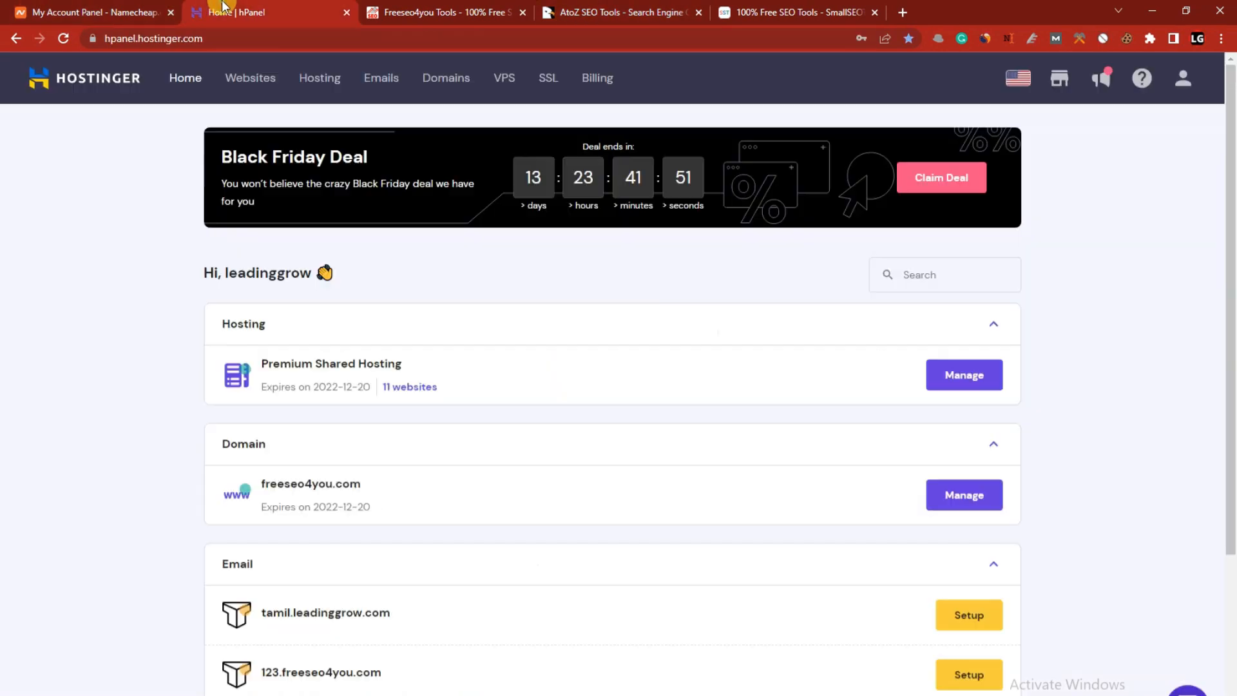
pyautogui.click(612, 12)
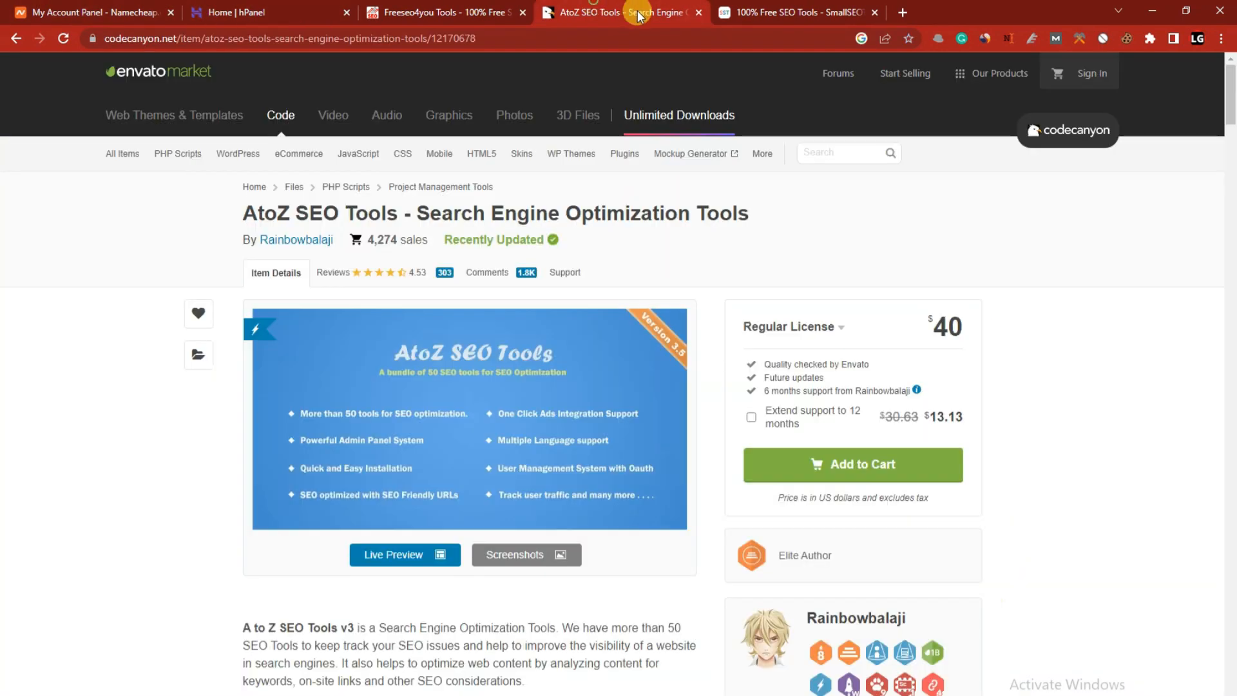
pyautogui.click(699, 13)
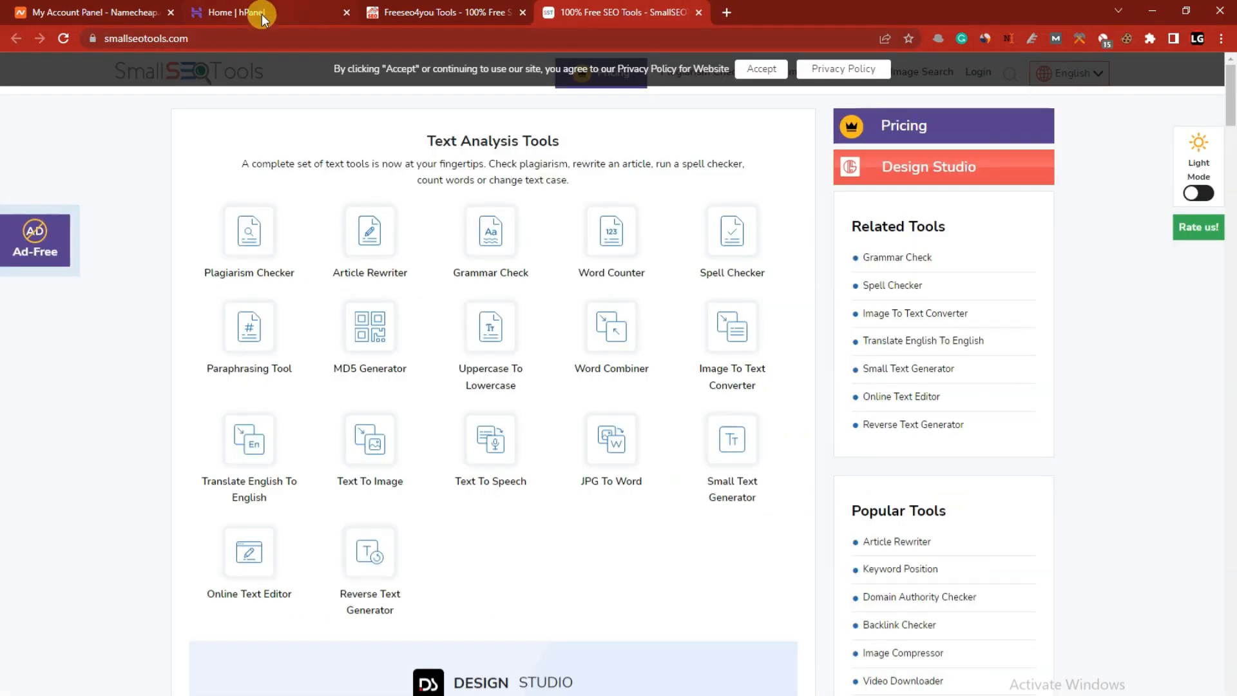
# Check the Freeseo4you site and the hosting overview in Hostinger's hPanel
pyautogui.click(380, 11)
pyautogui.click(486, 38)
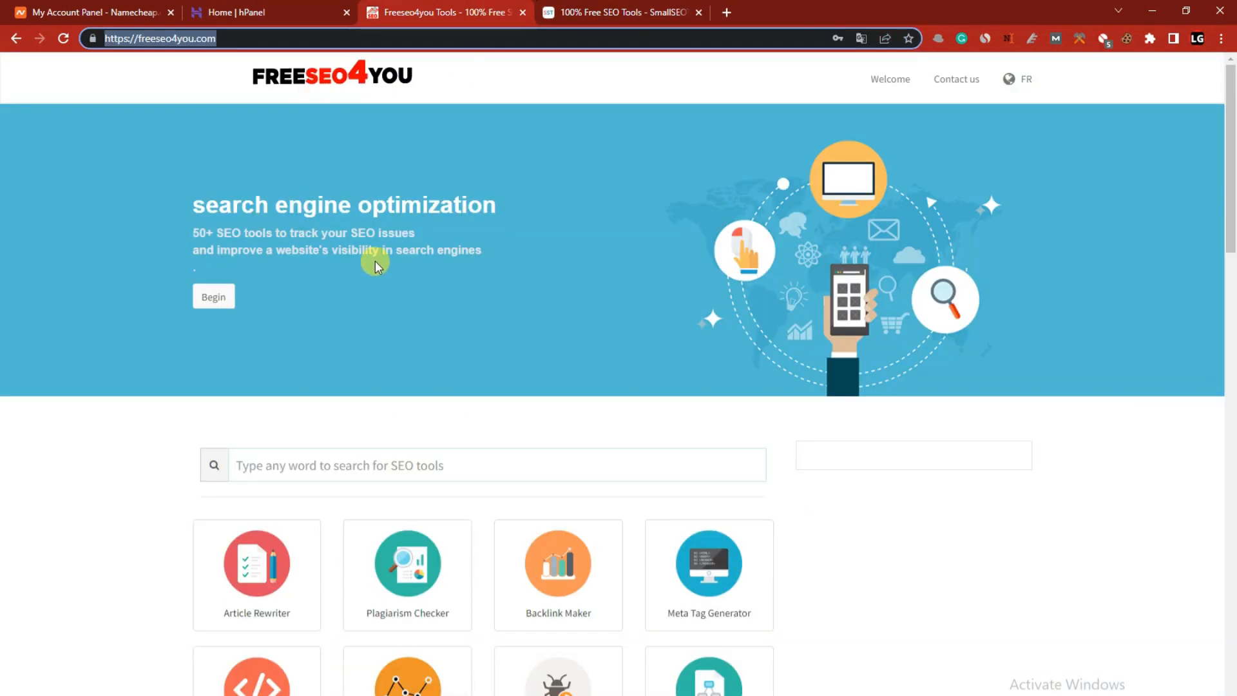
pyautogui.click(281, 7)
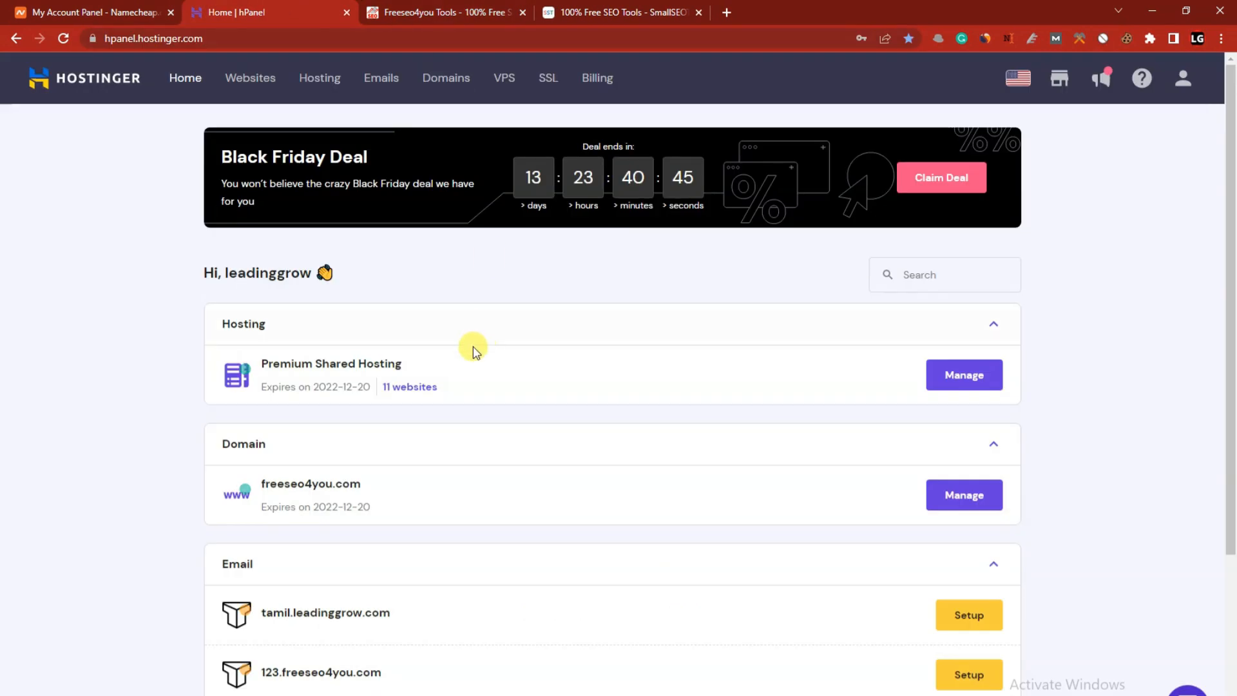
# Review the Namecheap account dashboard and its recently active domains, highlighting part of socialgrow.shop
pyautogui.click(84, 12)
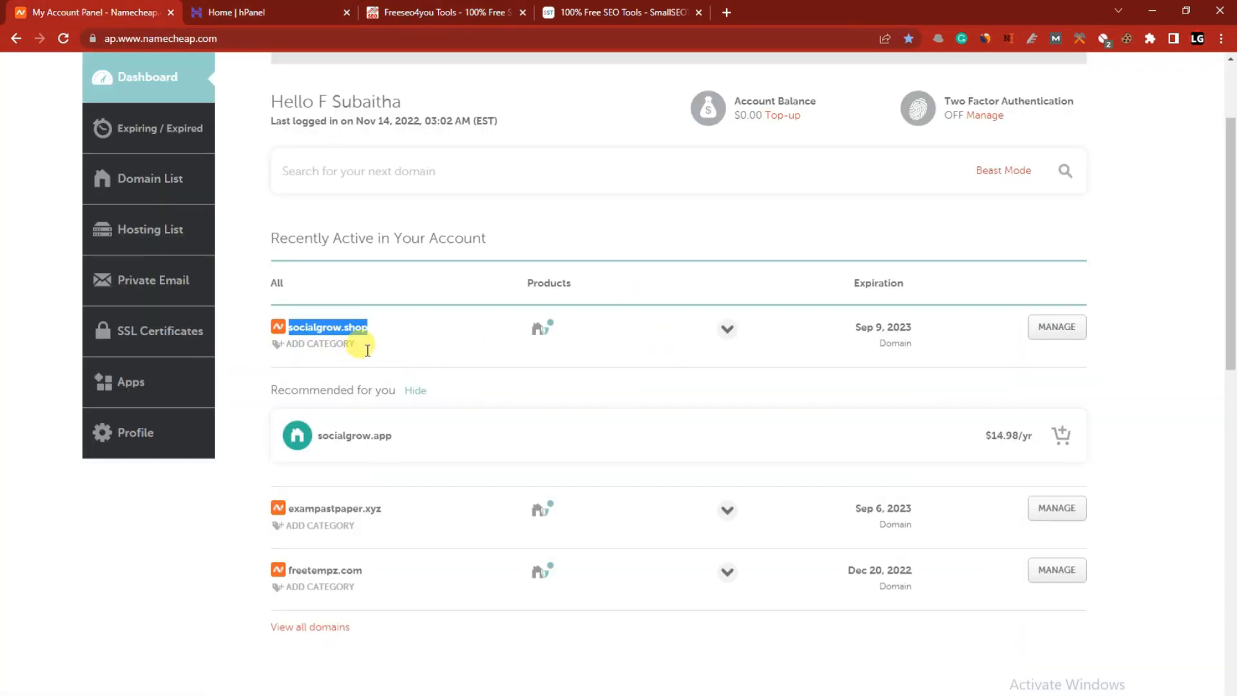
pyautogui.scroll(3, 364, 353)
pyautogui.scroll(-3, 366, 361)
pyautogui.scroll(3, 359, 443)
pyautogui.scroll(-2, 361, 354)
pyautogui.click(337, 329)
pyautogui.moveTo(308, 329); pyautogui.dragTo(367, 331)
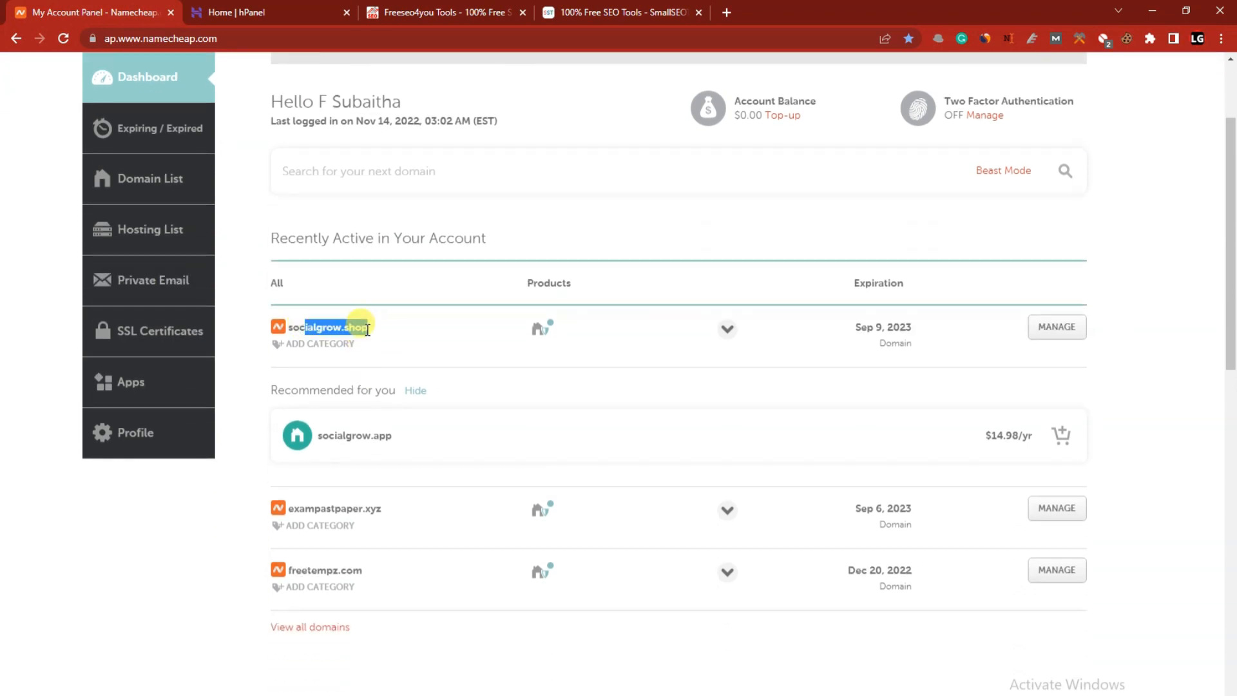
pyautogui.click(348, 331)
pyautogui.scroll(2, 345, 323)
pyautogui.scroll(-2, 335, 323)
pyautogui.scroll(2, 345, 340)
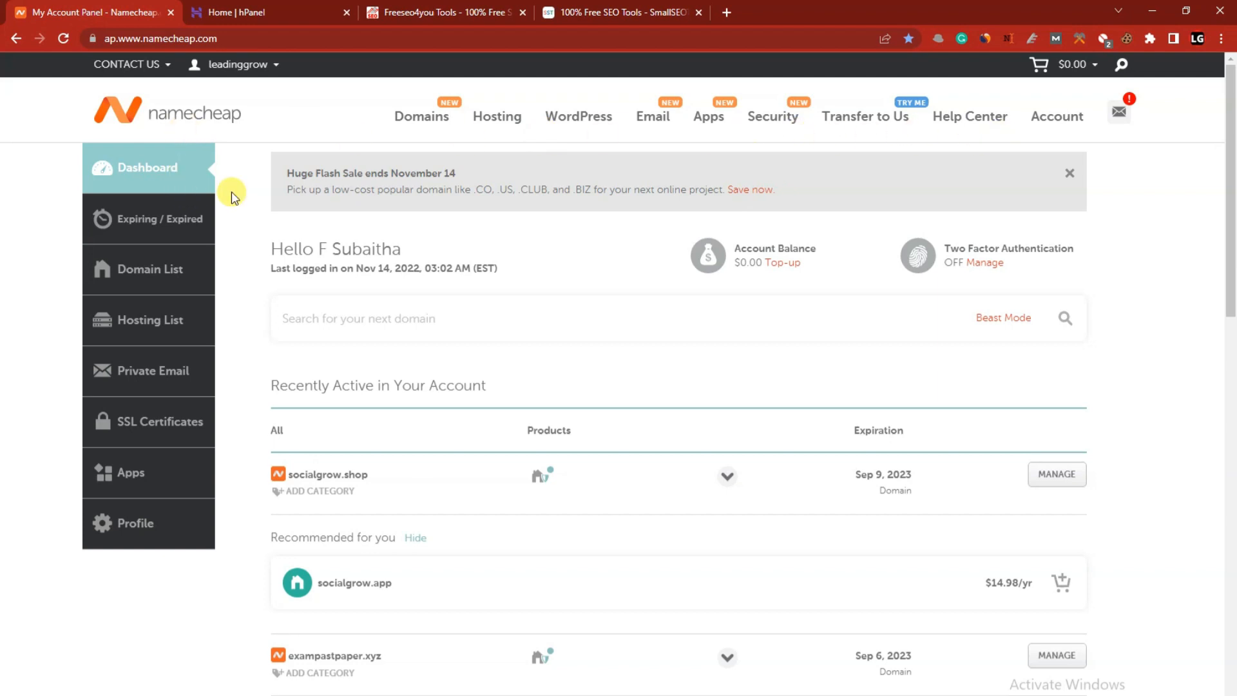
pyautogui.scroll(-3, 445, 404)
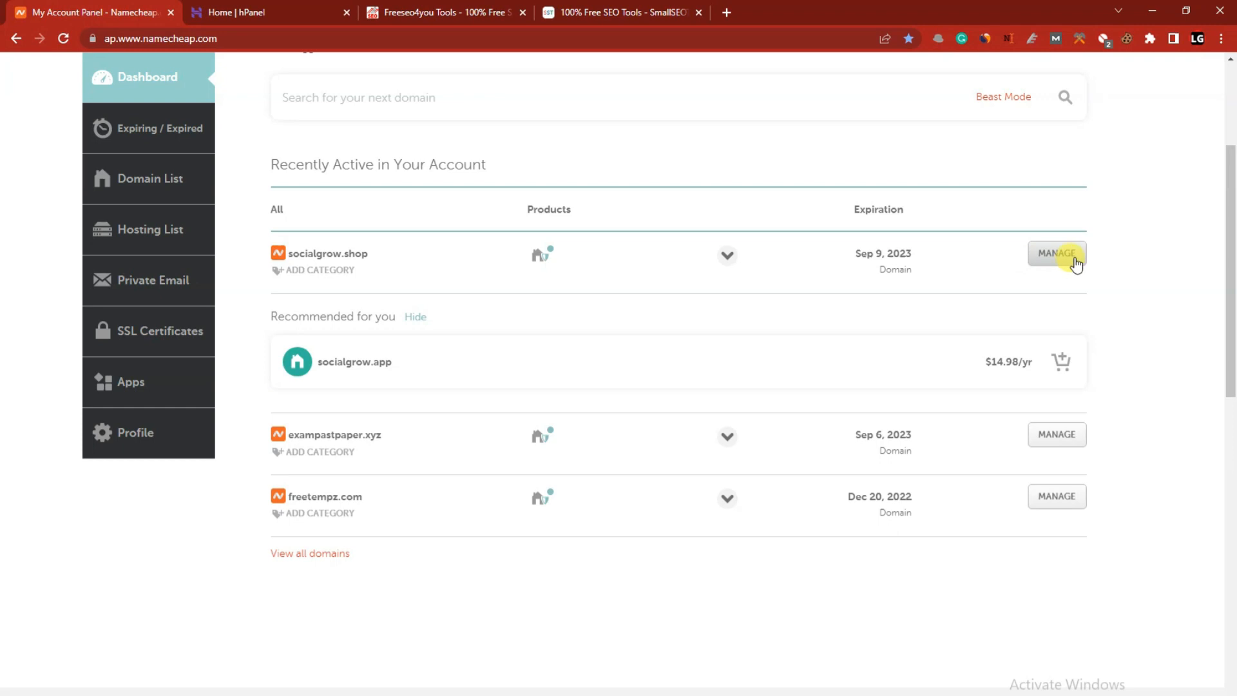
# Open the management page for socialgrow.shop and choose Custom DNS as its nameserver type
pyautogui.click(1047, 257)
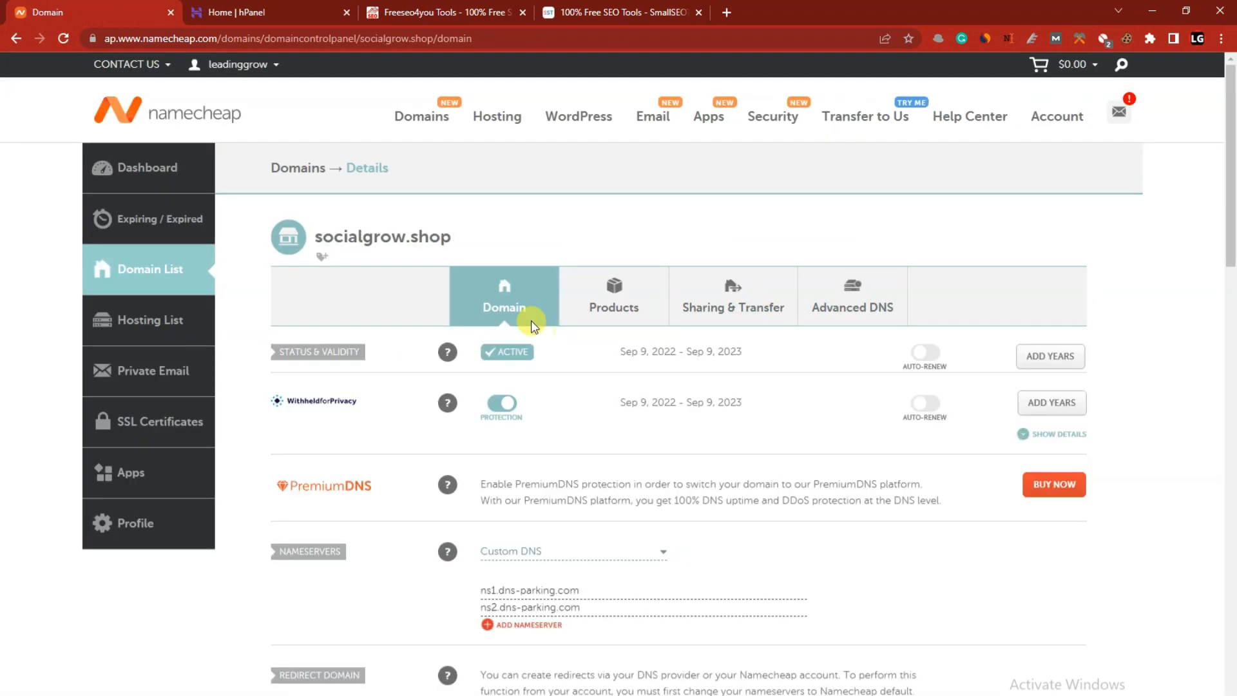
pyautogui.scroll(-3, 524, 320)
pyautogui.click(544, 334)
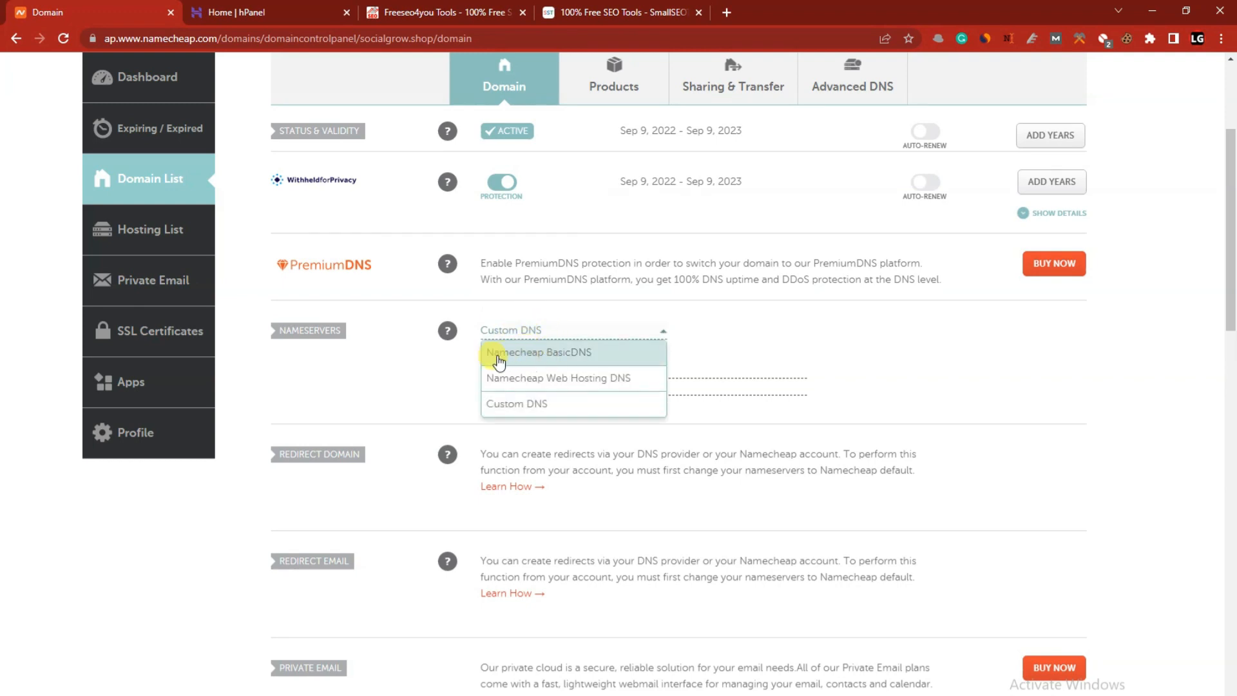
pyautogui.click(702, 354)
pyautogui.click(525, 334)
pyautogui.click(525, 401)
# Switch to Hostinger's hPanel and open the management page of the Premium Shared Hosting plan
pyautogui.click(300, 13)
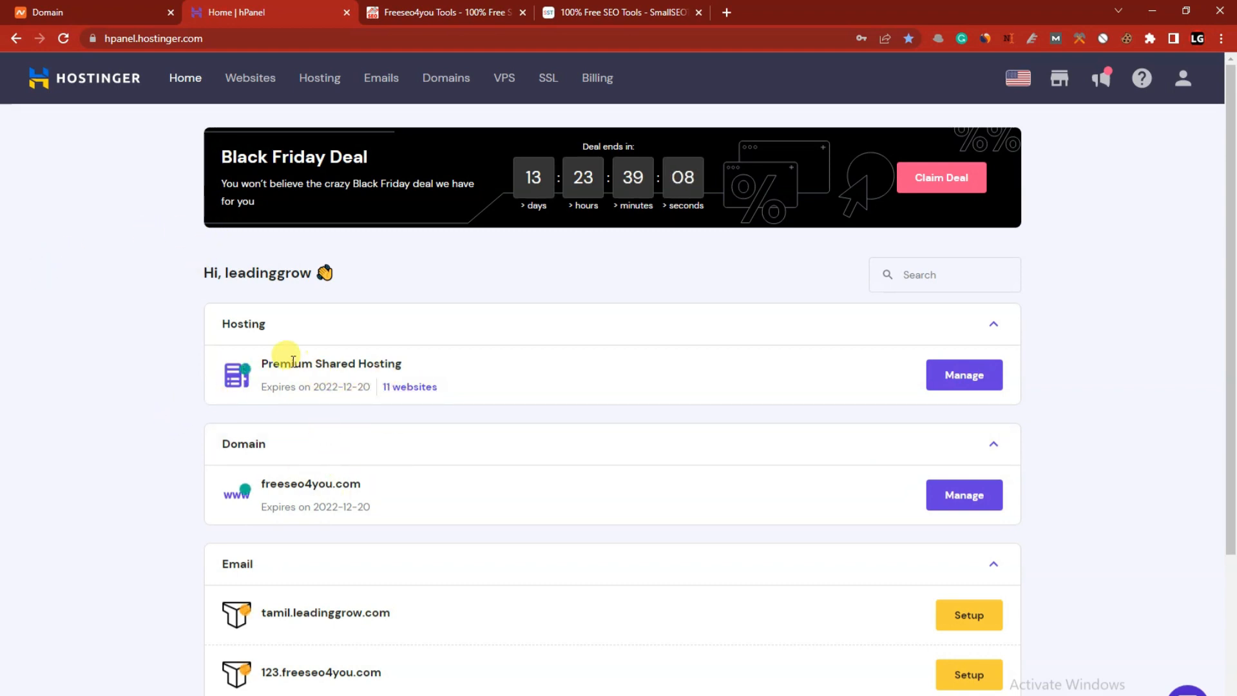
pyautogui.doubleClick(245, 337)
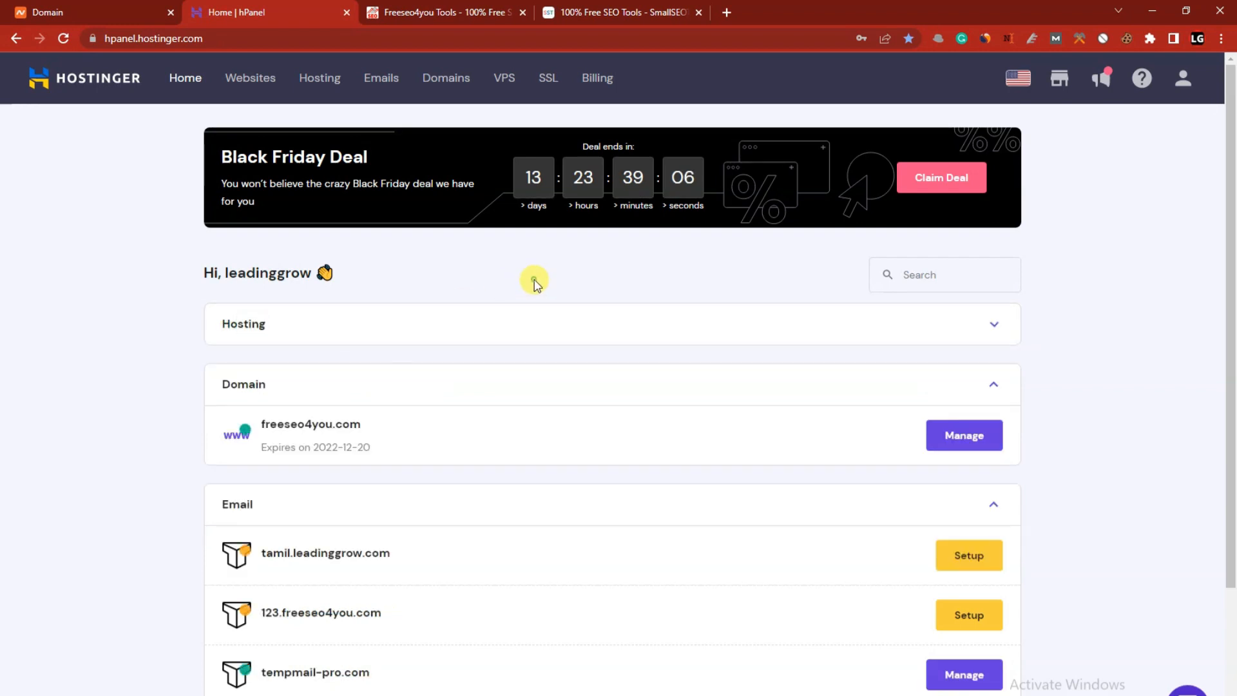
pyautogui.click(494, 321)
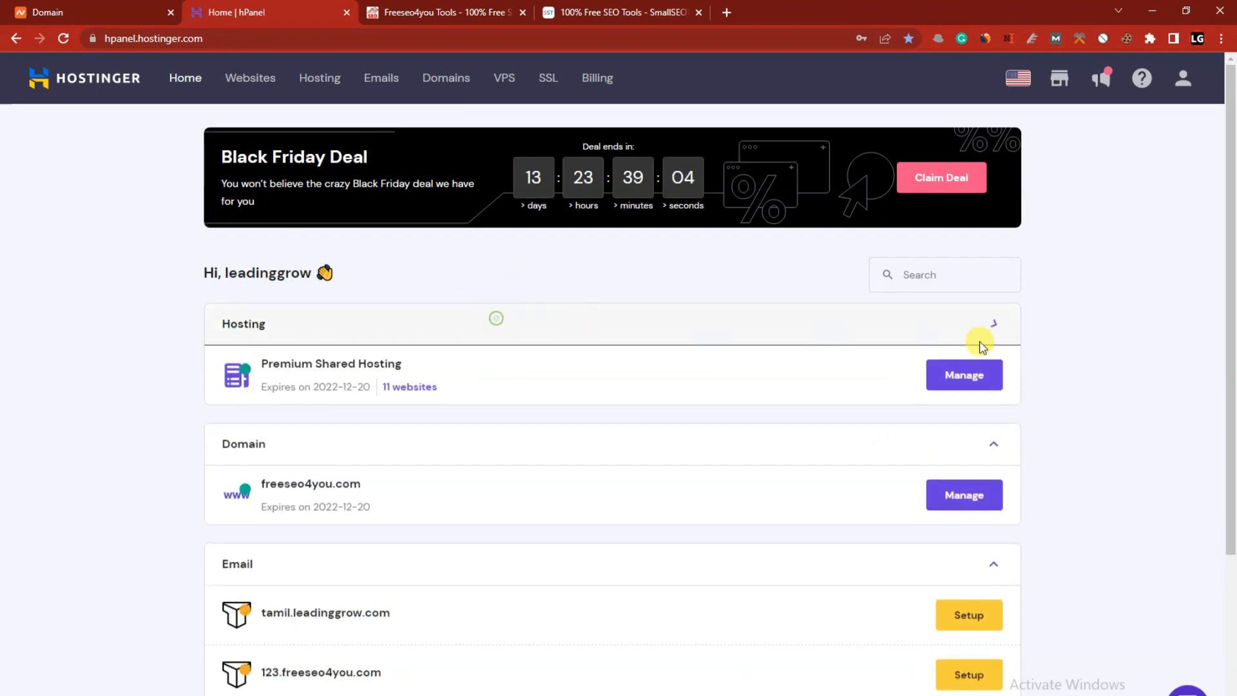
pyautogui.click(955, 378)
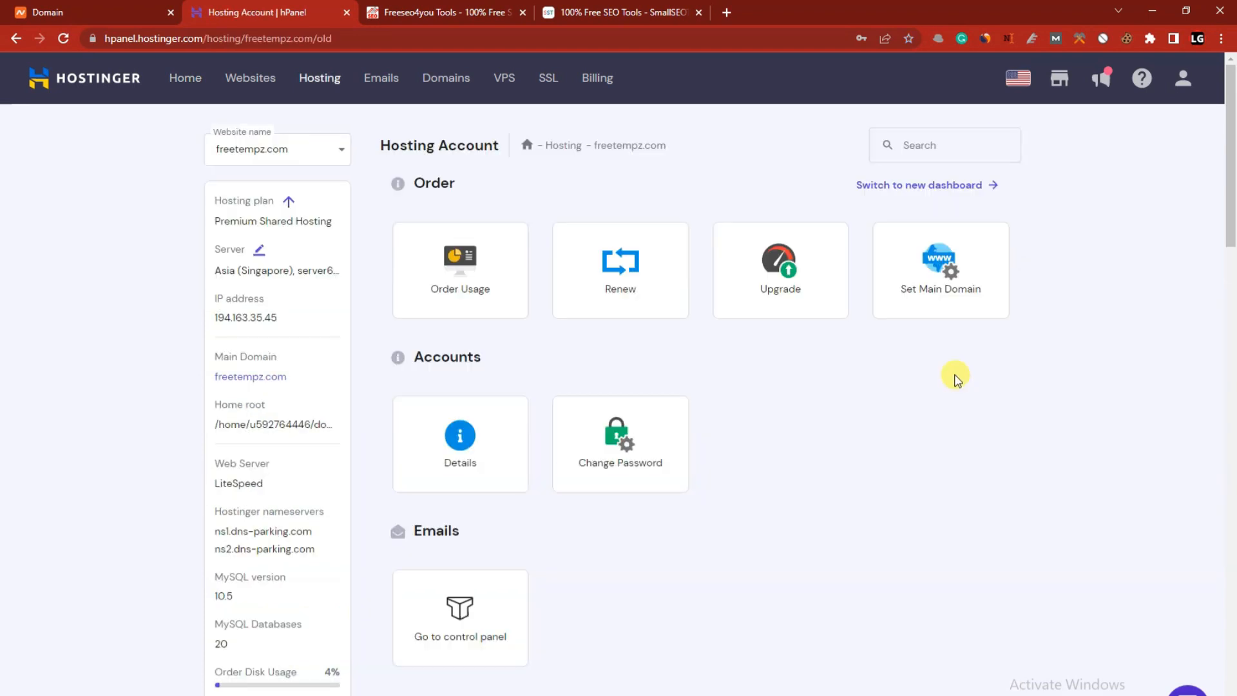
# Start adding a new website and fill in its domain name with socialgrow.shop copied from Namecheap
pyautogui.click(304, 152)
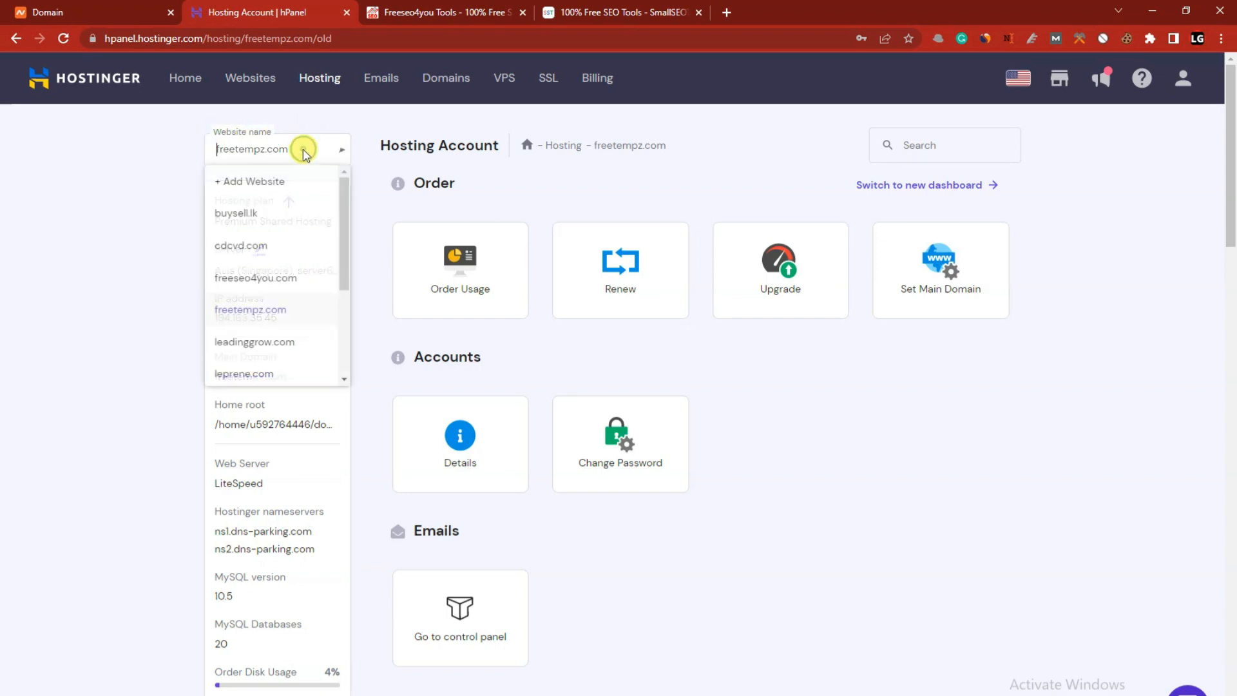
pyautogui.click(277, 185)
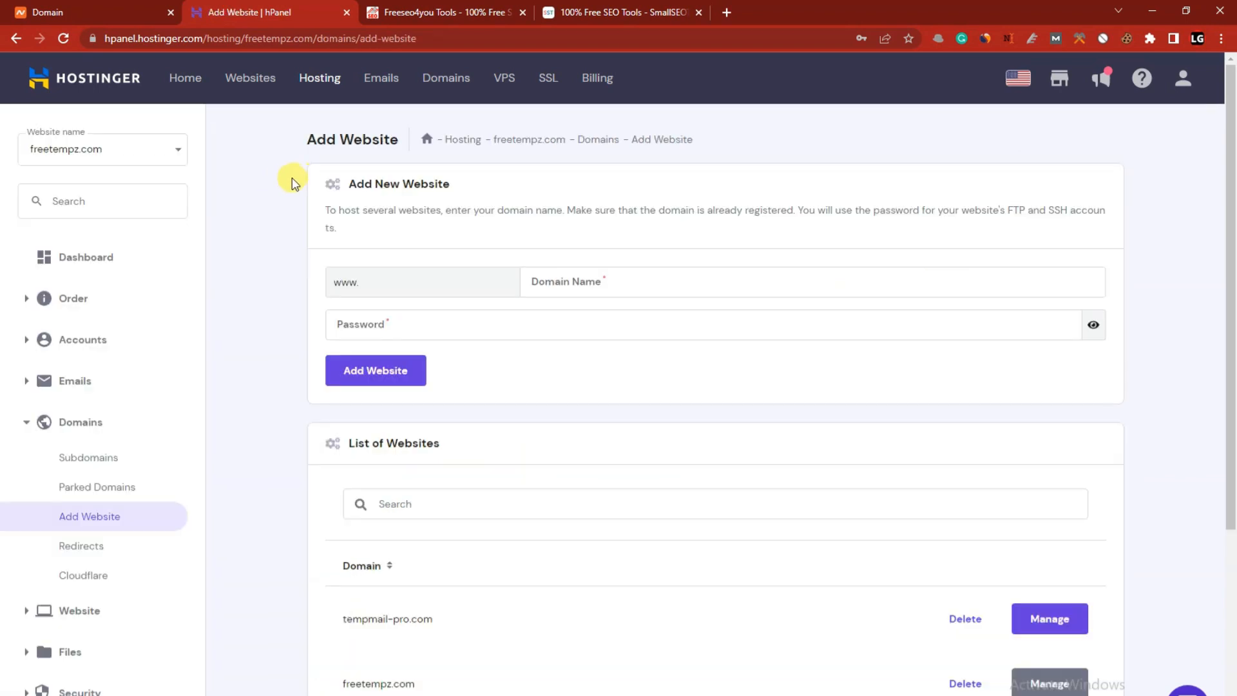
pyautogui.click(617, 283)
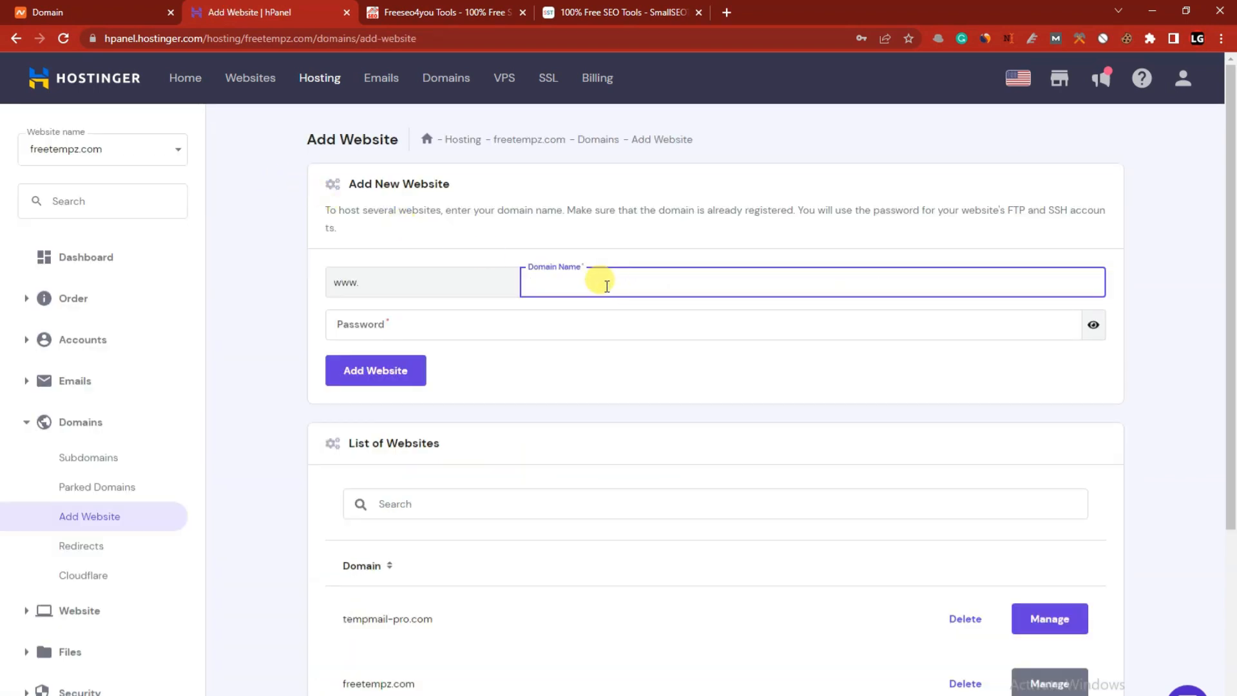
pyautogui.click(87, 11)
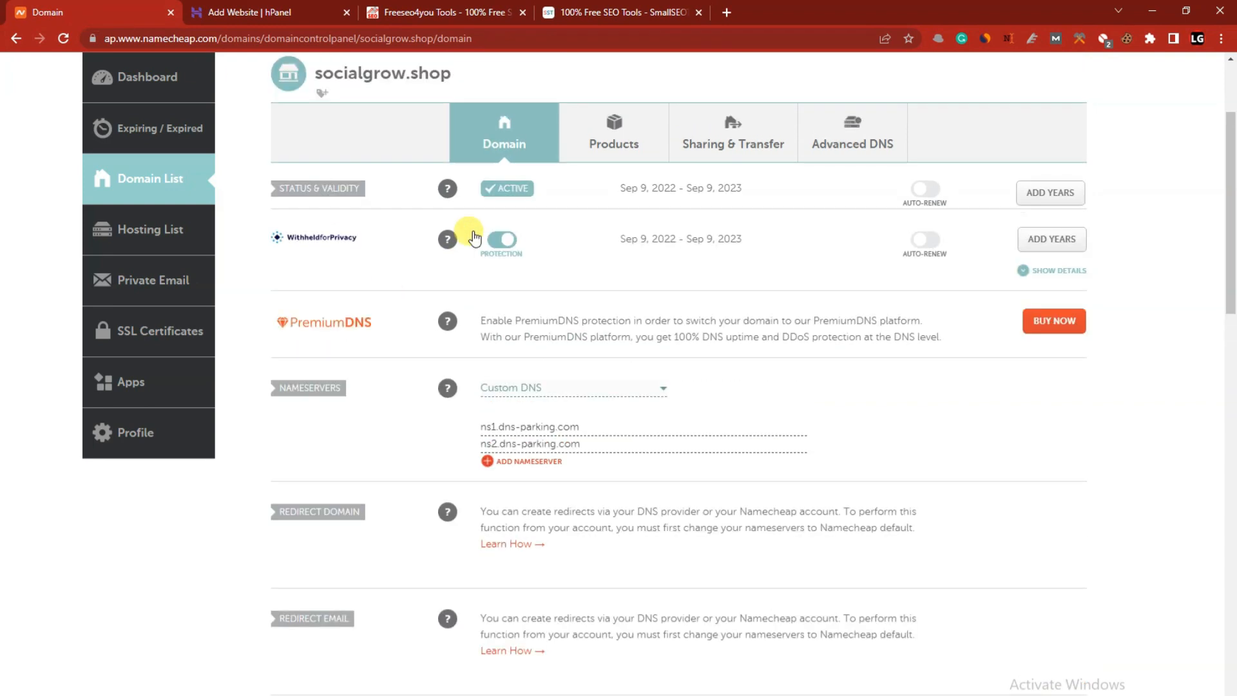
pyautogui.scroll(3, 343, 195)
pyautogui.moveTo(316, 242); pyautogui.dragTo(448, 240)
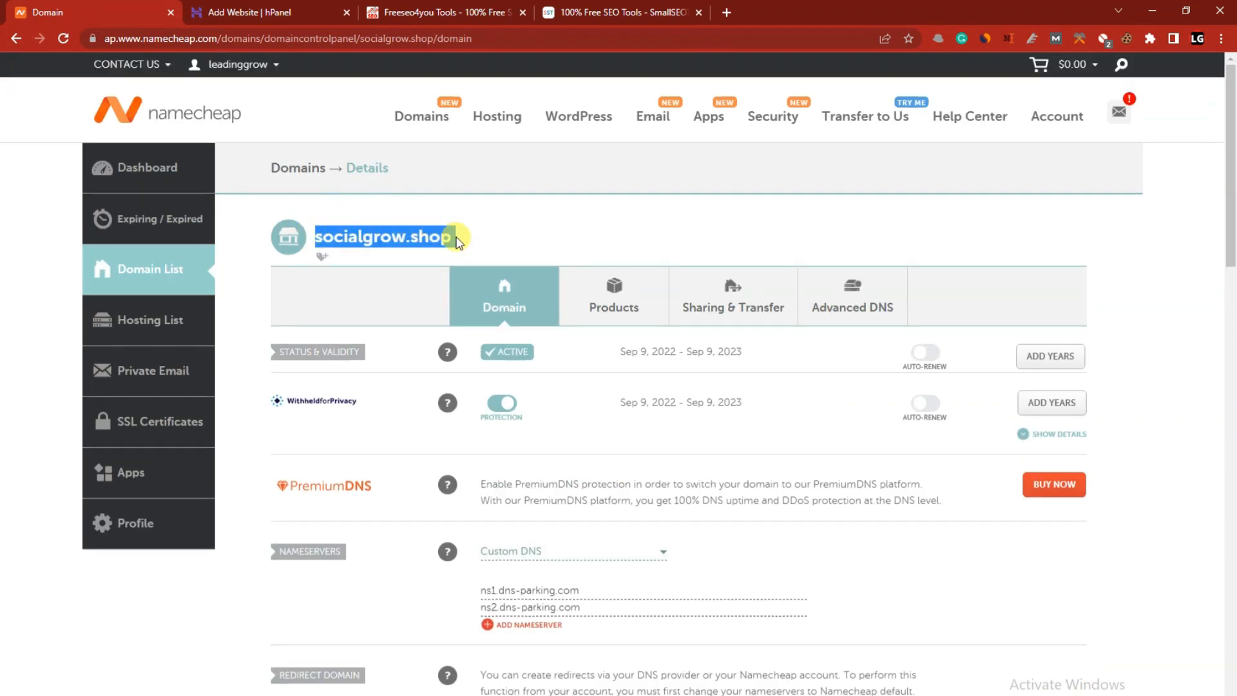
pyautogui.rightClick(439, 239)
pyautogui.click(442, 244)
pyautogui.click(299, 12)
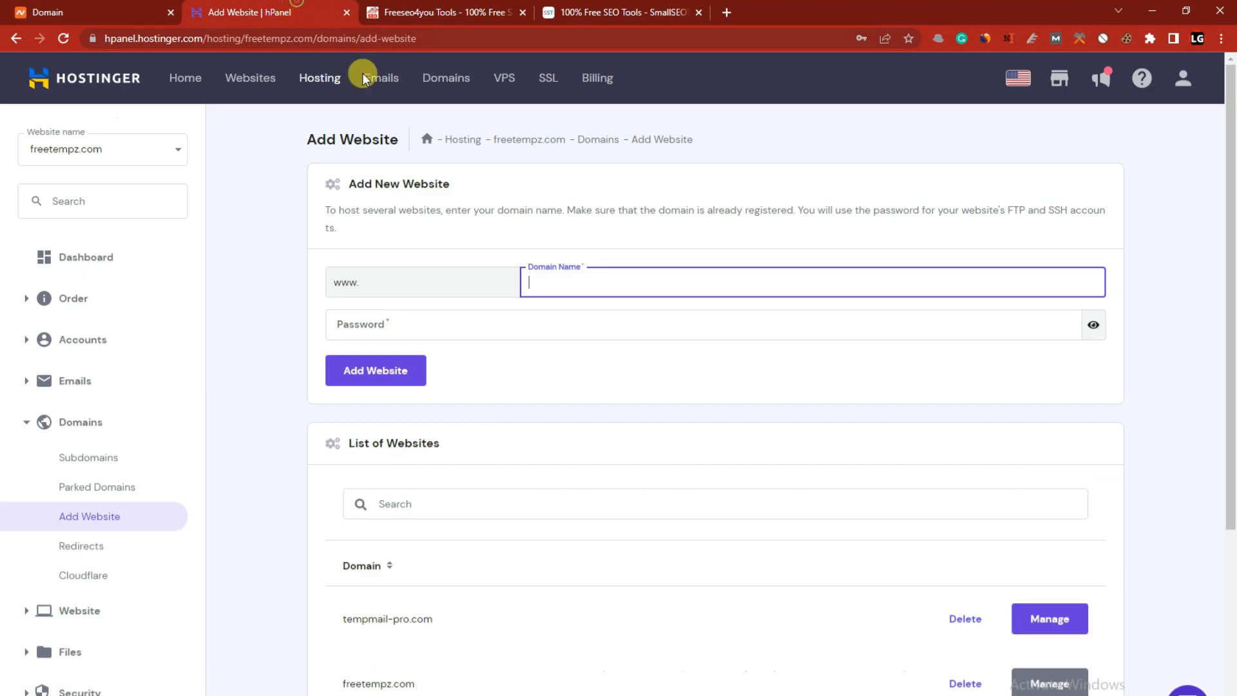
pyautogui.rightClick(544, 282)
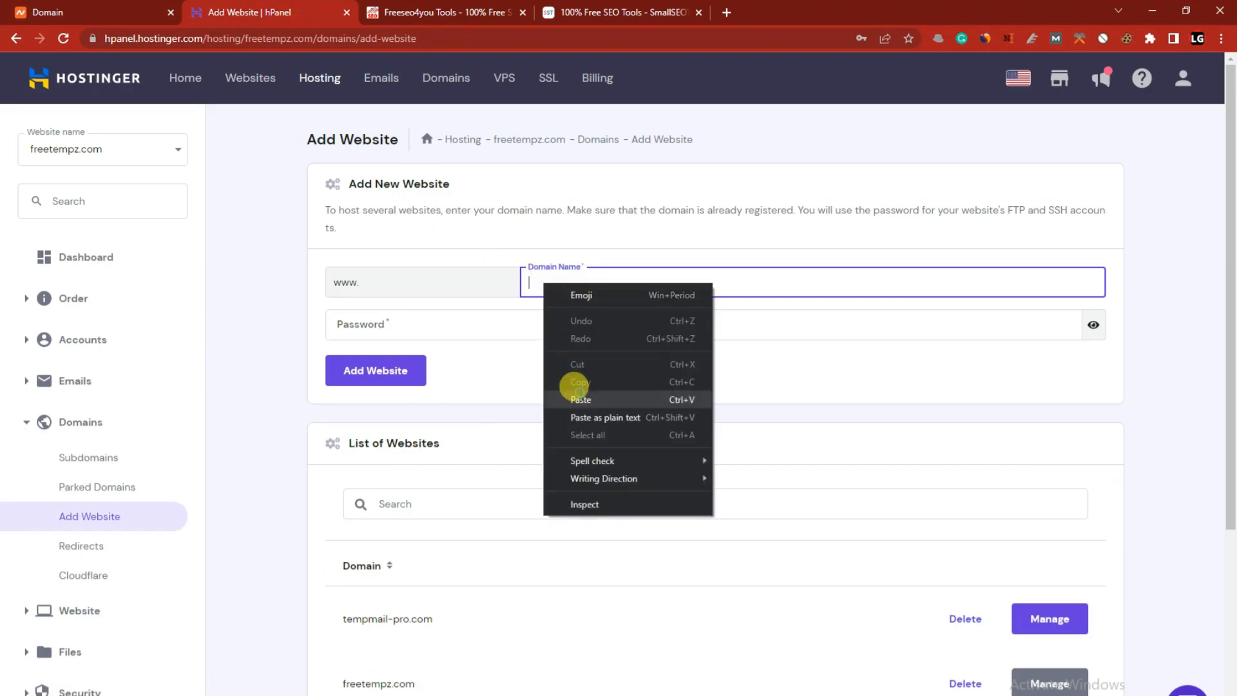
pyautogui.click(580, 396)
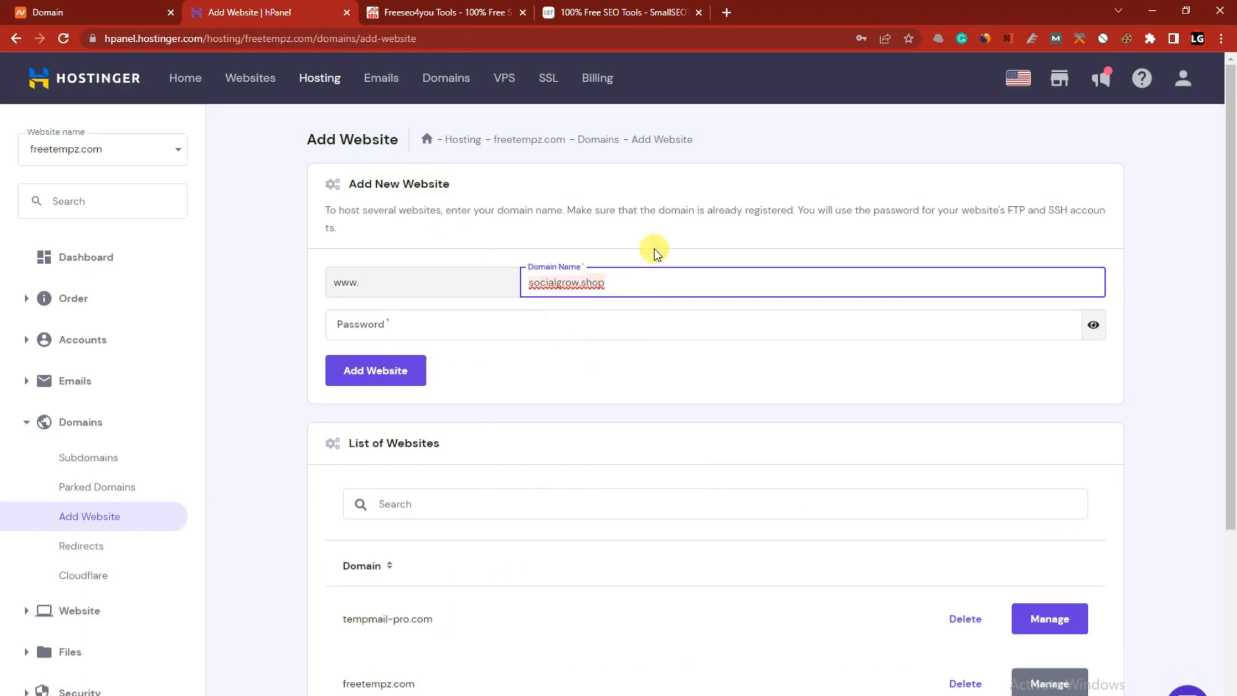
# Review the domain name and password fields of the Add New Website form without submitting it
pyautogui.click(543, 319)
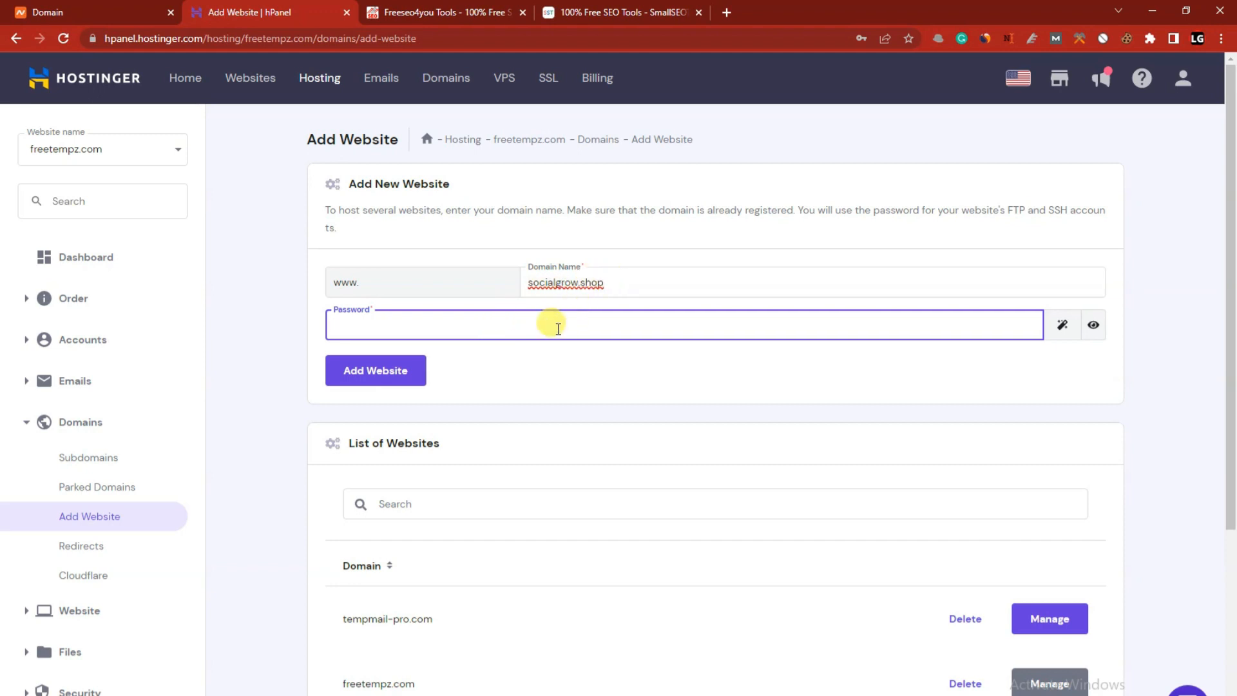
pyautogui.scroll(-3, 375, 585)
pyautogui.scroll(3, 254, 268)
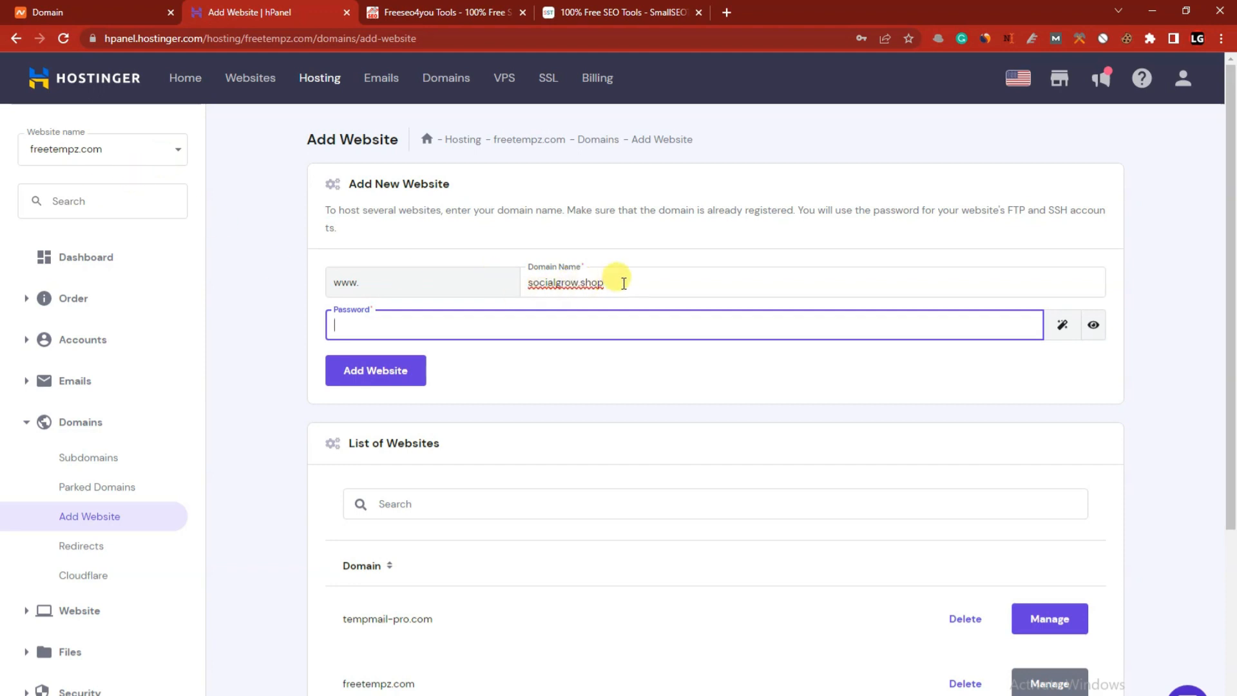
pyautogui.moveTo(623, 283); pyautogui.dragTo(534, 290)
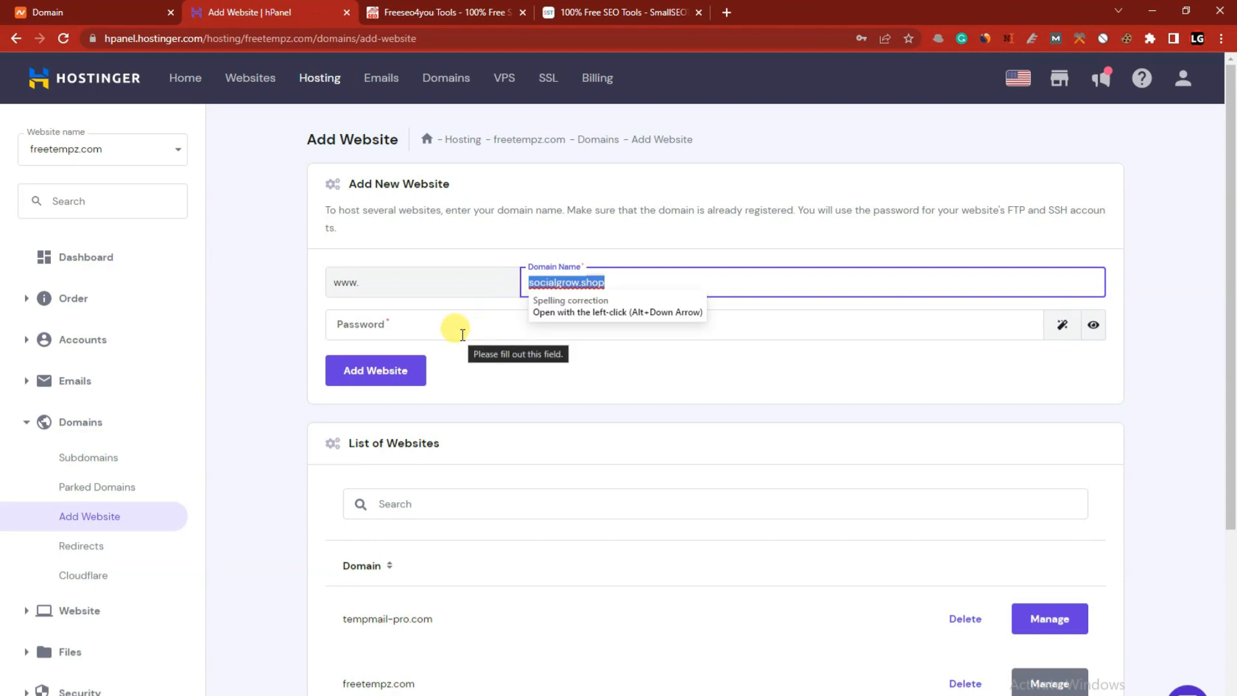
pyautogui.scroll(-1, 416, 429)
pyautogui.scroll(2, 422, 436)
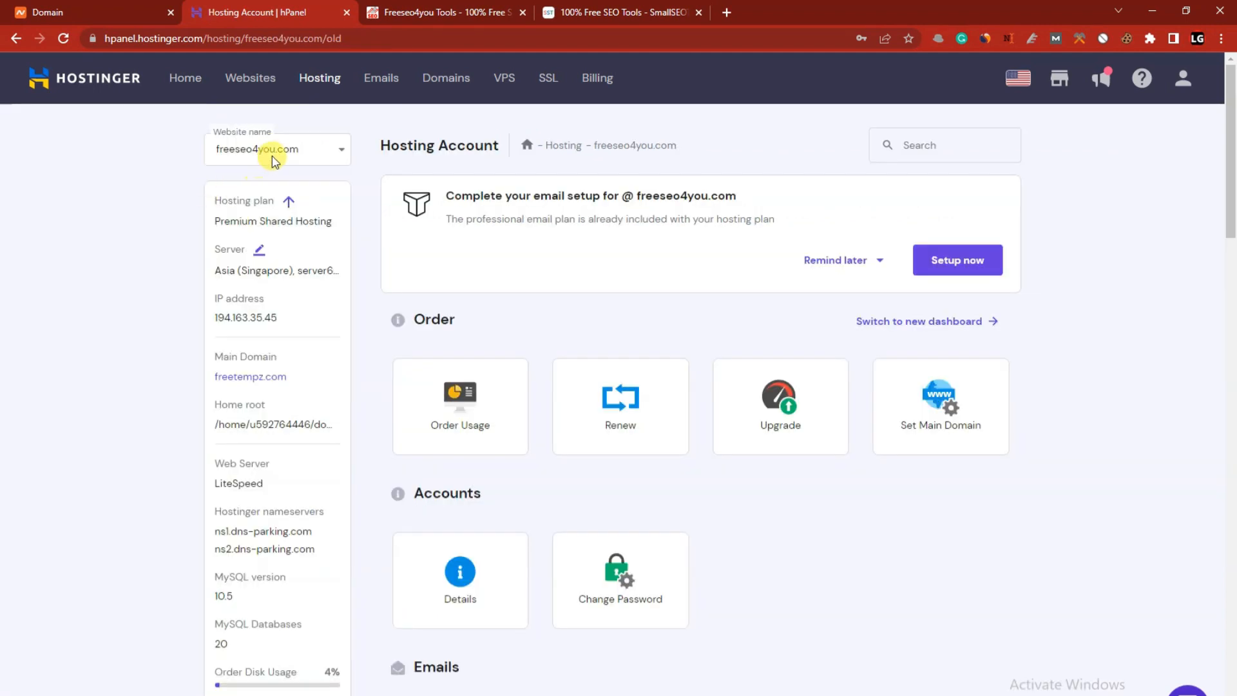
# Check the website selector and the email setup notice on the freeseo4you.com hosting account page
pyautogui.moveTo(298, 153); pyautogui.dragTo(216, 149)
pyautogui.click(215, 155)
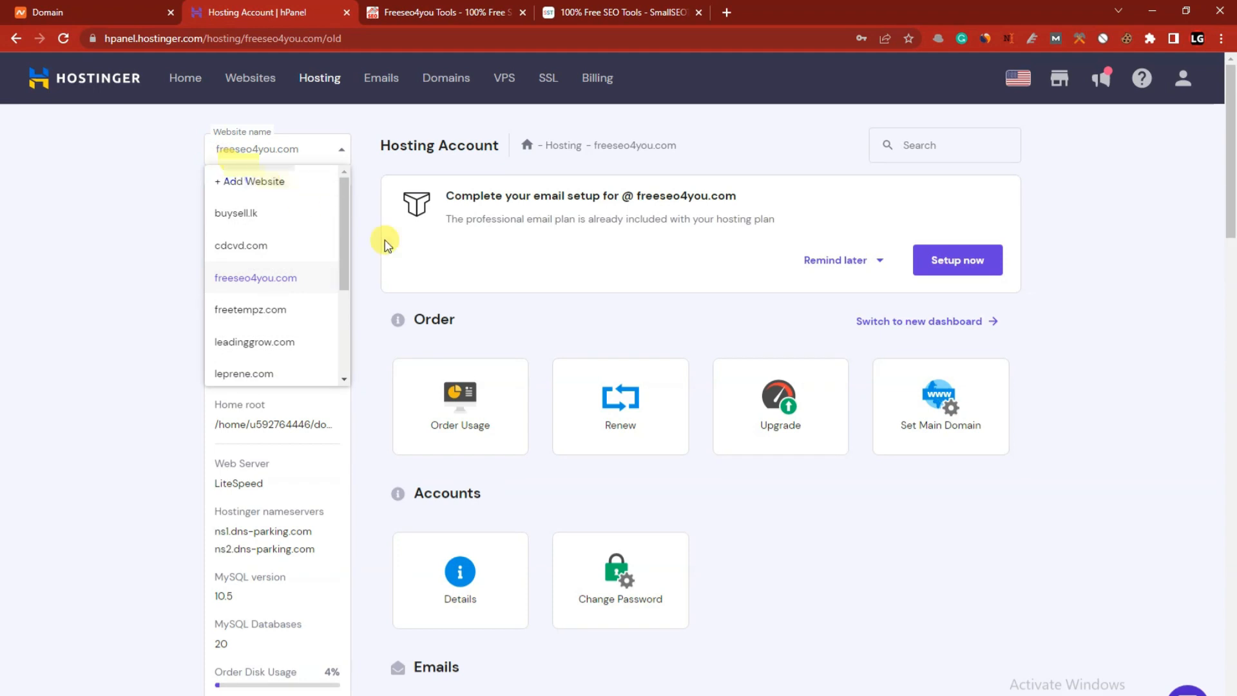
pyautogui.click(540, 309)
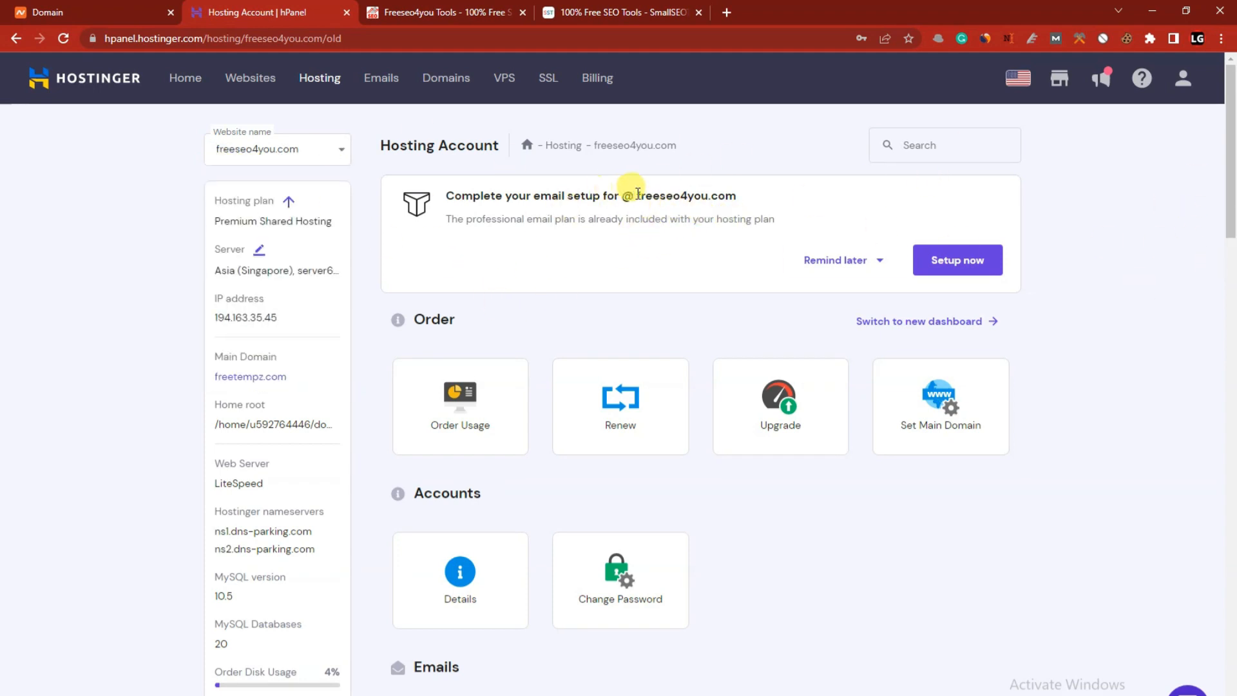
pyautogui.moveTo(622, 196); pyautogui.dragTo(739, 198)
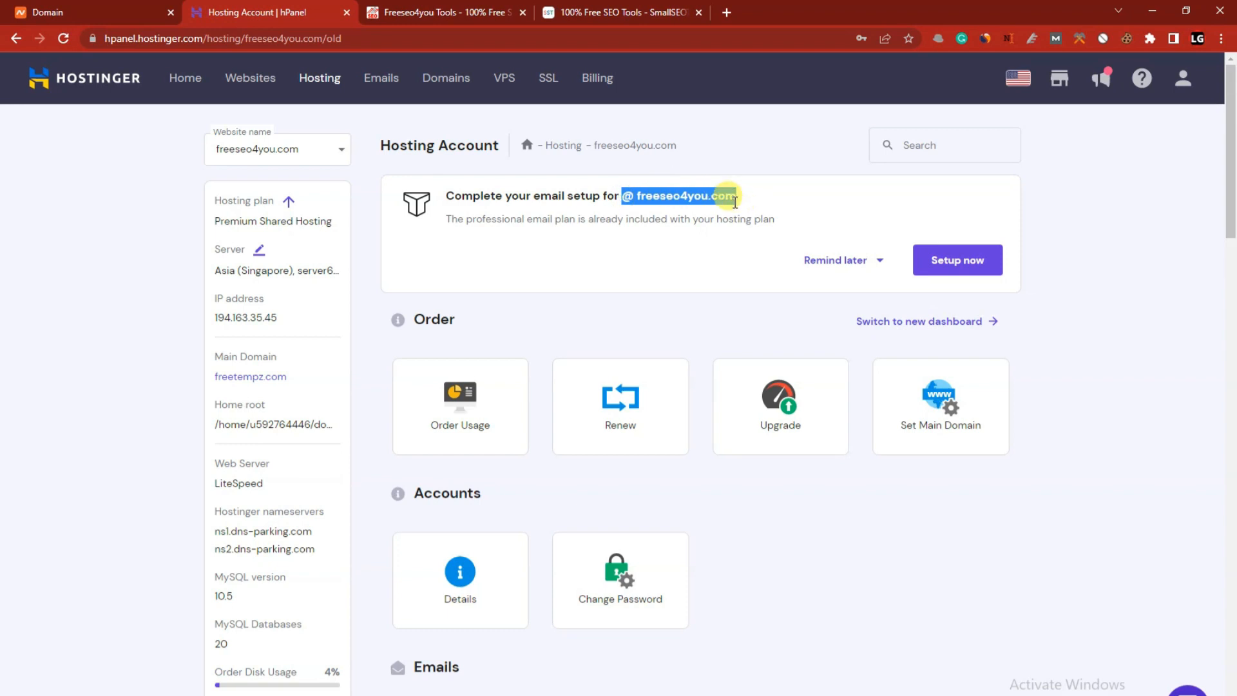
# Compare the Hostinger nameservers with the Custom DNS entries of socialgrow.shop in Namecheap
pyautogui.scroll(-1, 724, 219)
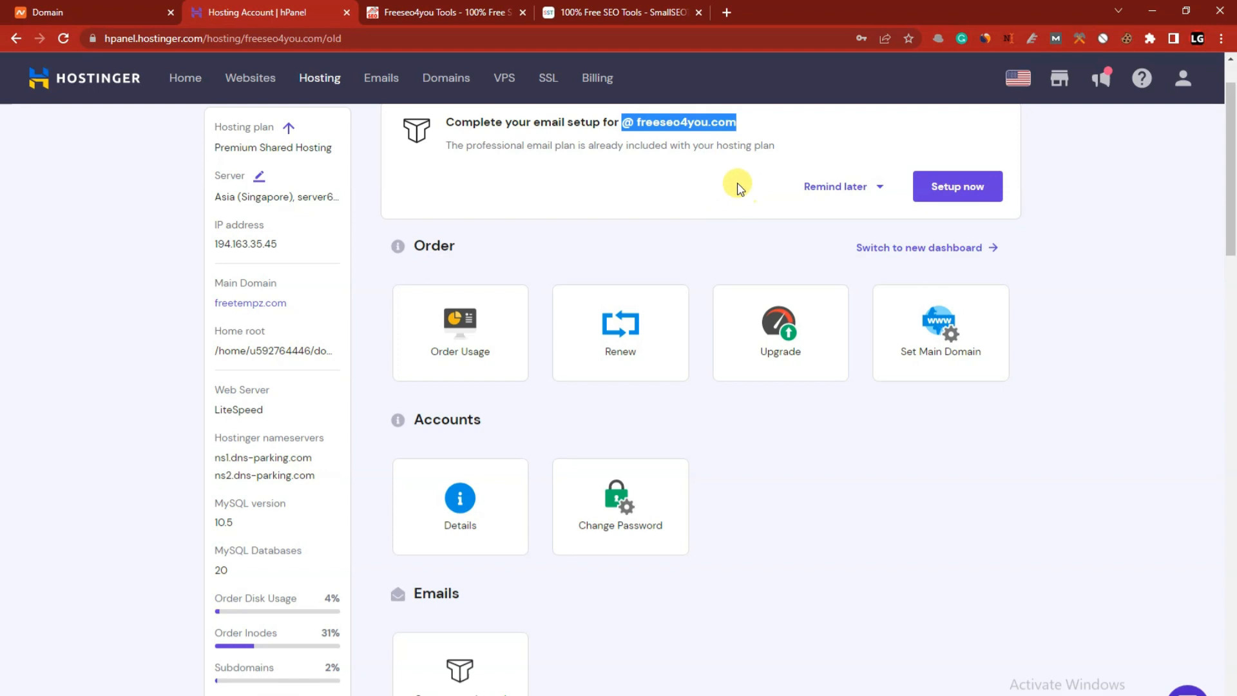
pyautogui.tripleClick(234, 458)
pyautogui.tripleClick(259, 470)
pyautogui.click(243, 456)
pyautogui.click(110, 6)
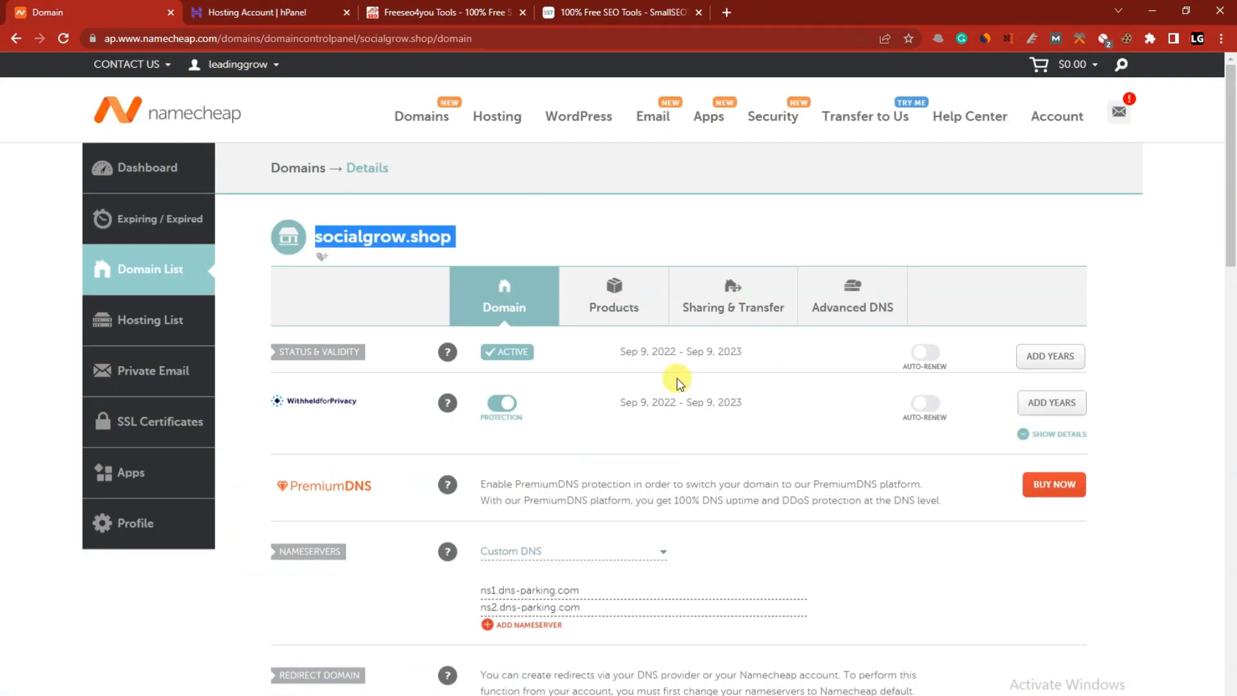
pyautogui.scroll(-2, 663, 383)
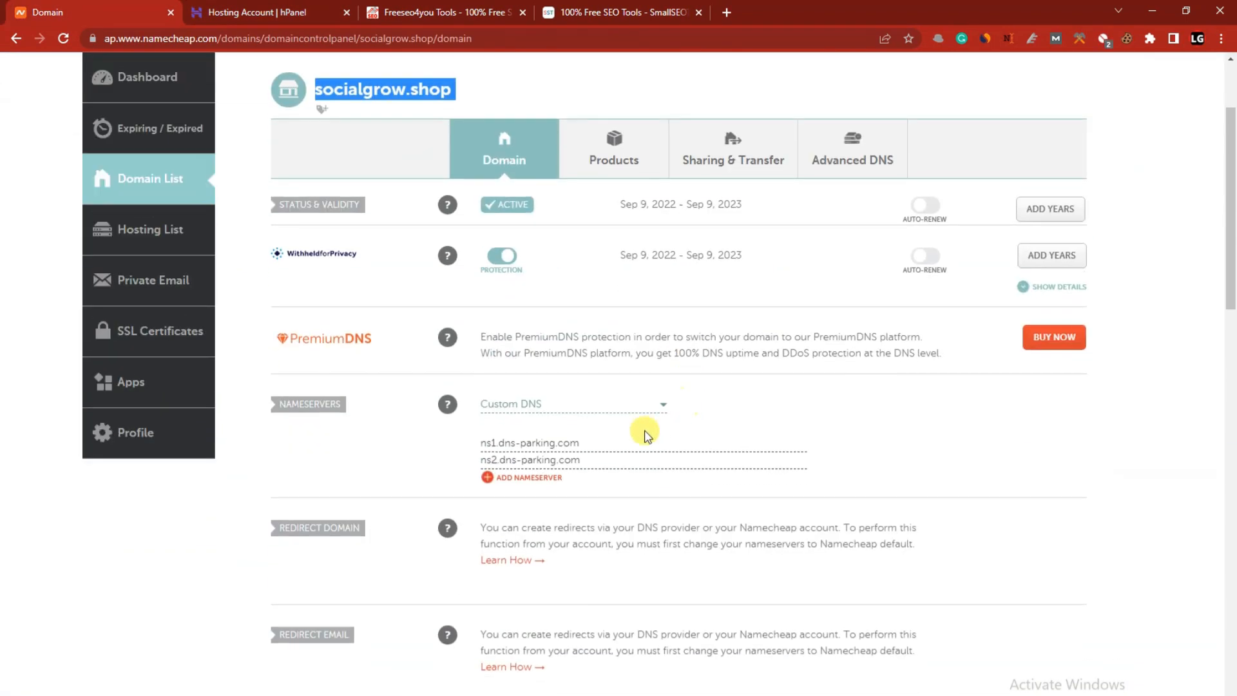
pyautogui.click(514, 440)
pyautogui.click(256, 7)
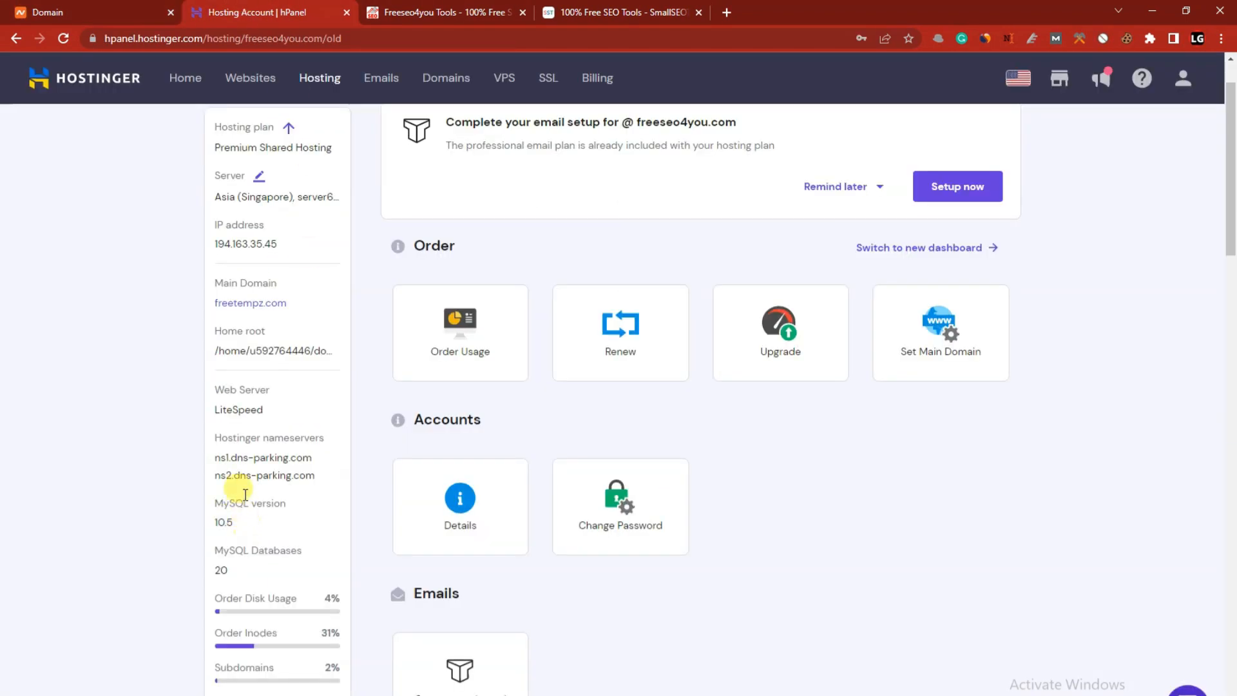
pyautogui.doubleClick(249, 475)
pyautogui.click(38, 12)
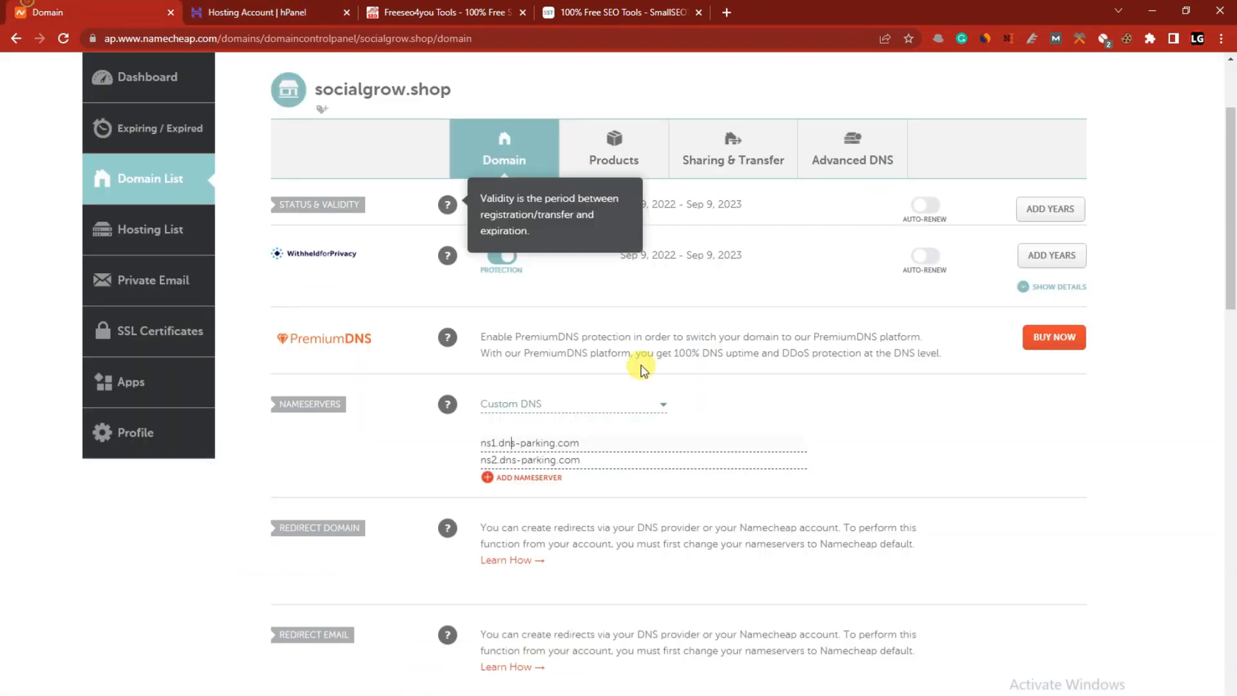
pyautogui.tripleClick(564, 463)
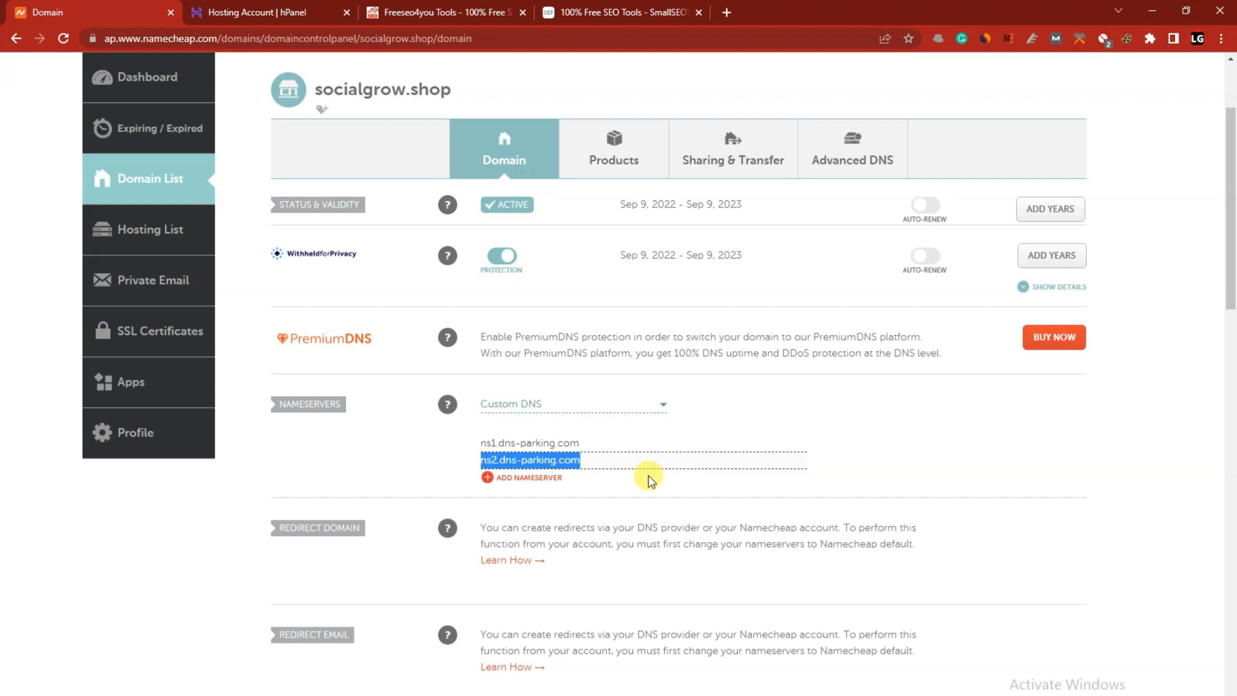
# Return to the freeseo4you.com hosting account in Hostinger and open its Subdomains page
pyautogui.click(254, 9)
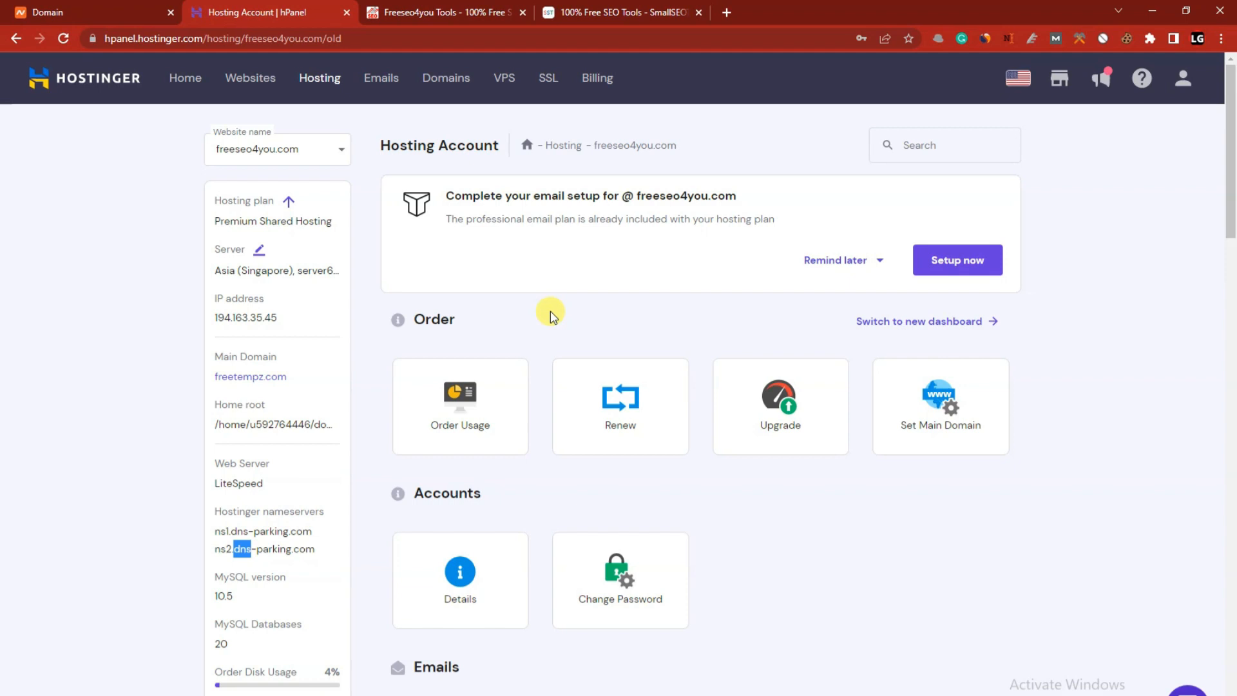
pyautogui.click(551, 316)
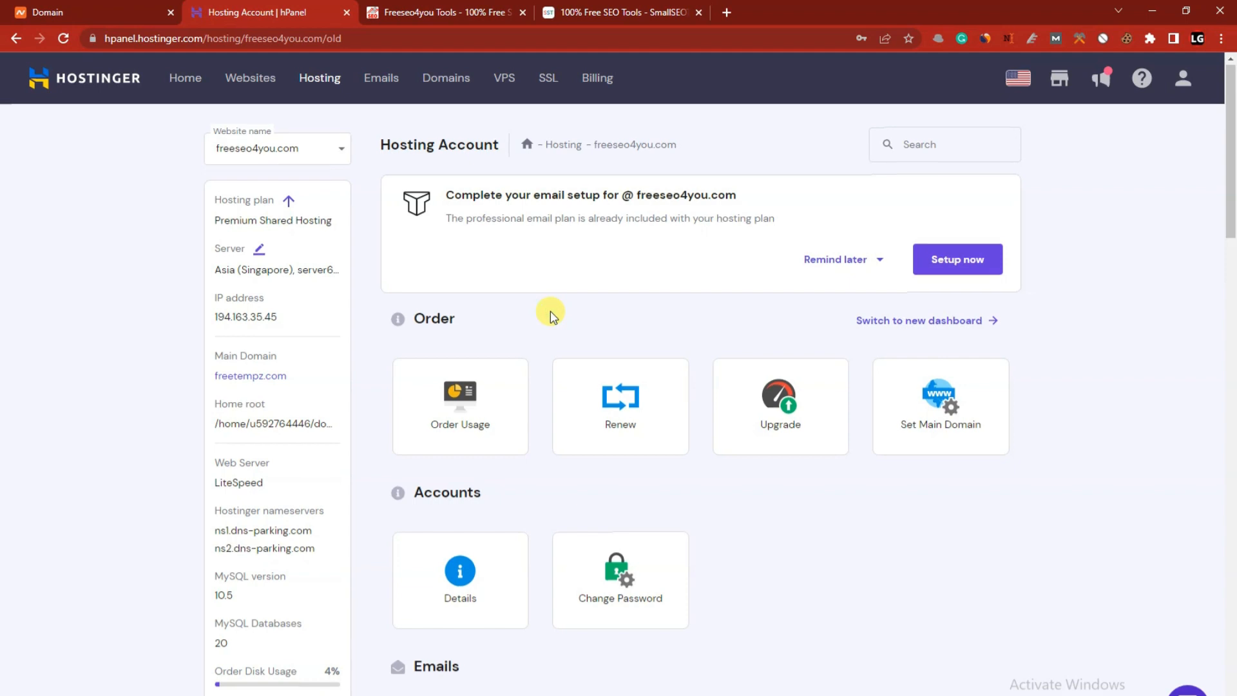
pyautogui.scroll(-5, 551, 315)
pyautogui.scroll(-2, 551, 316)
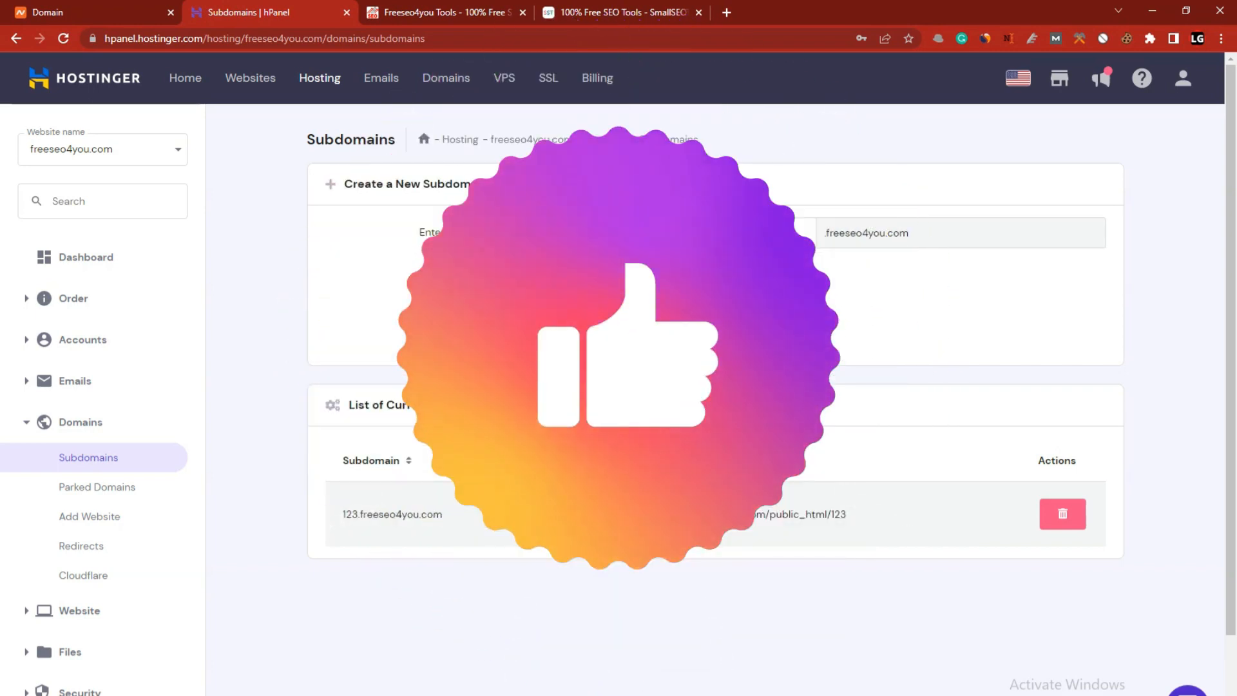
# Create the subdomain seotool under freeseo4you.com with a custom folder named seotool inside public_html
pyautogui.click(593, 234)
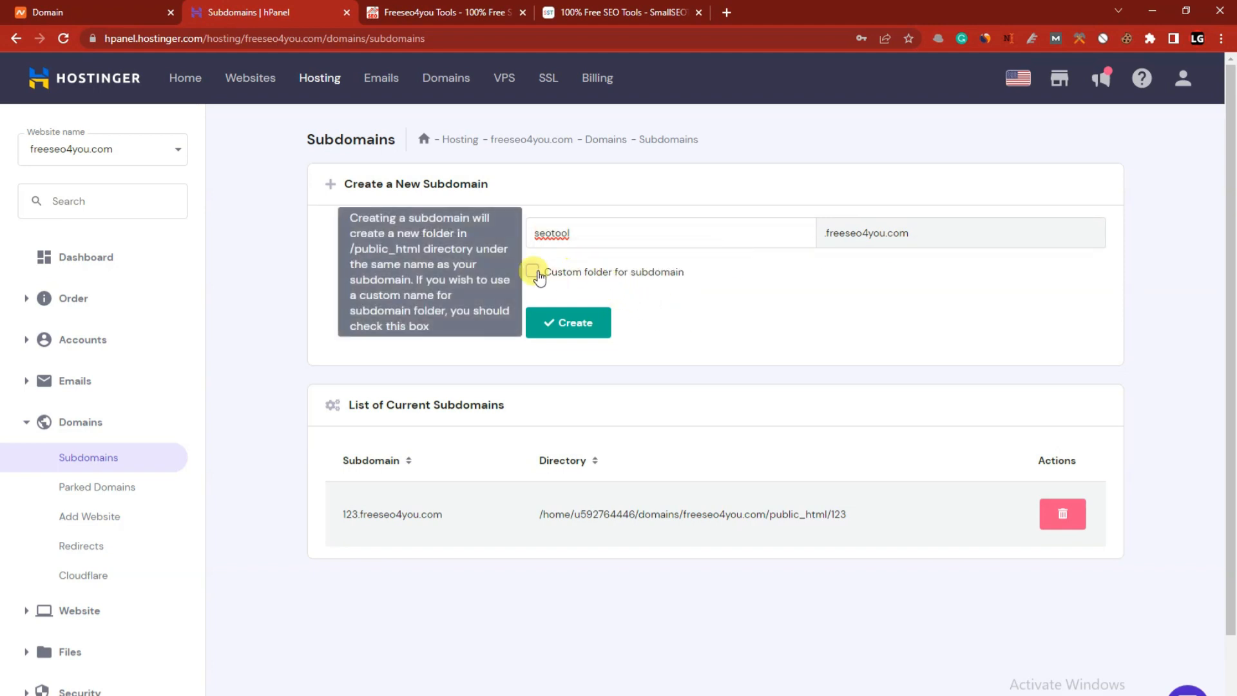
pyautogui.click(537, 274)
pyautogui.click(635, 319)
pyautogui.doubleClick(560, 234)
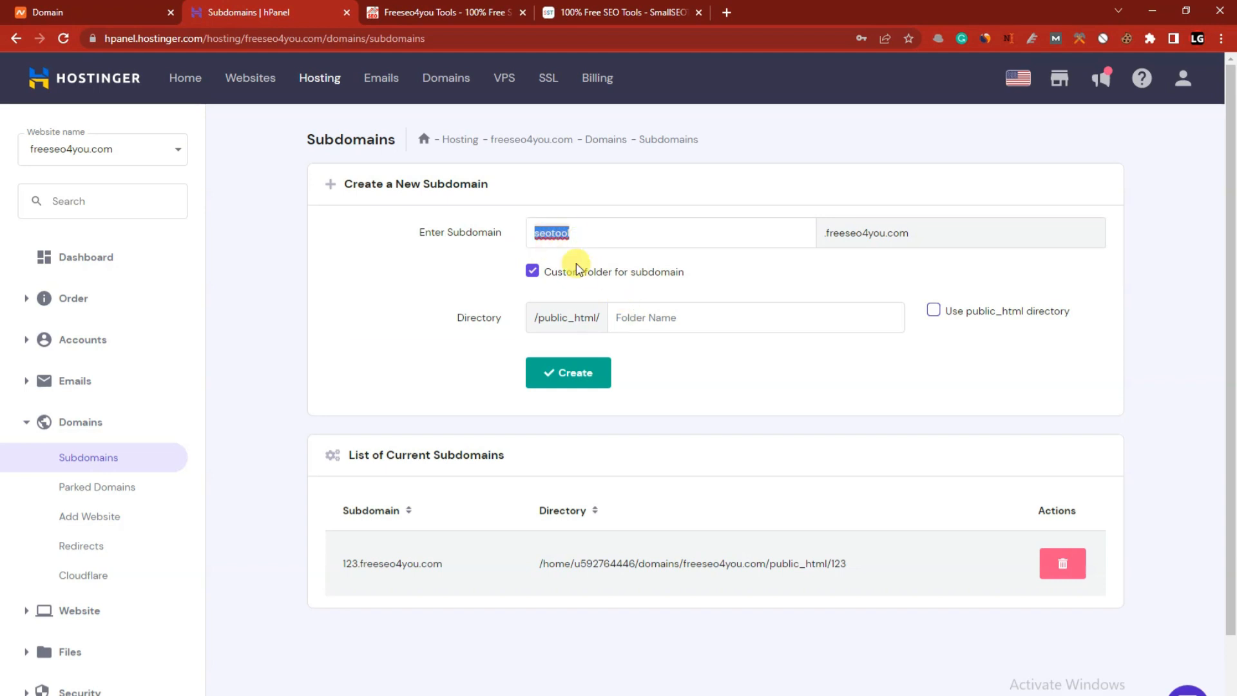
pyautogui.click(635, 318)
pyautogui.hotkey('ctrl', 'v')
pyautogui.click(569, 370)
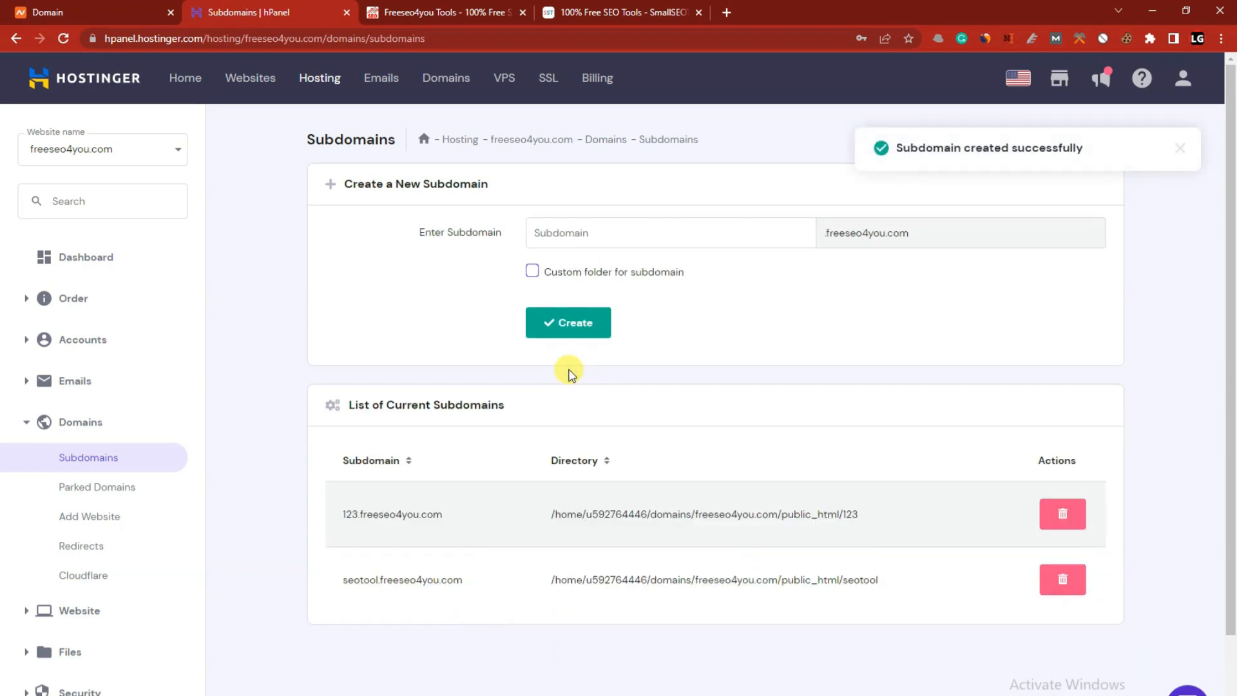
# Return to the freeseo4you.com hosting dashboard from the subdomain list and open the File Manager
pyautogui.moveTo(359, 580); pyautogui.dragTo(419, 584)
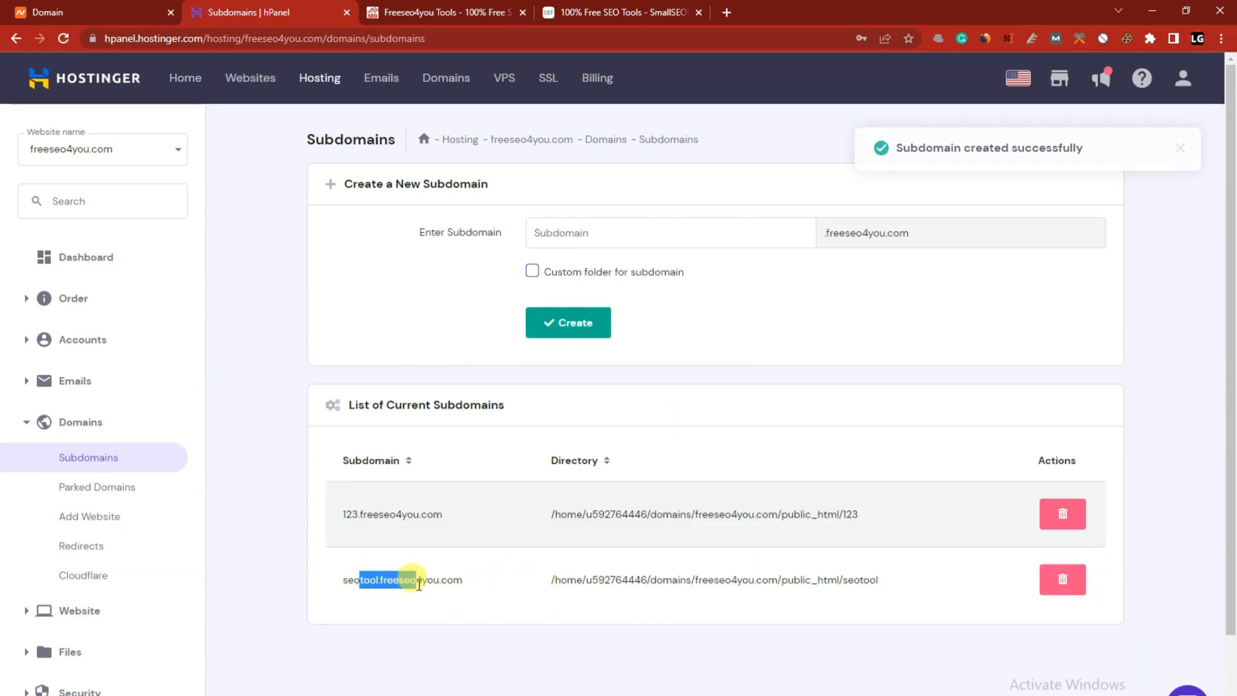
pyautogui.click(78, 263)
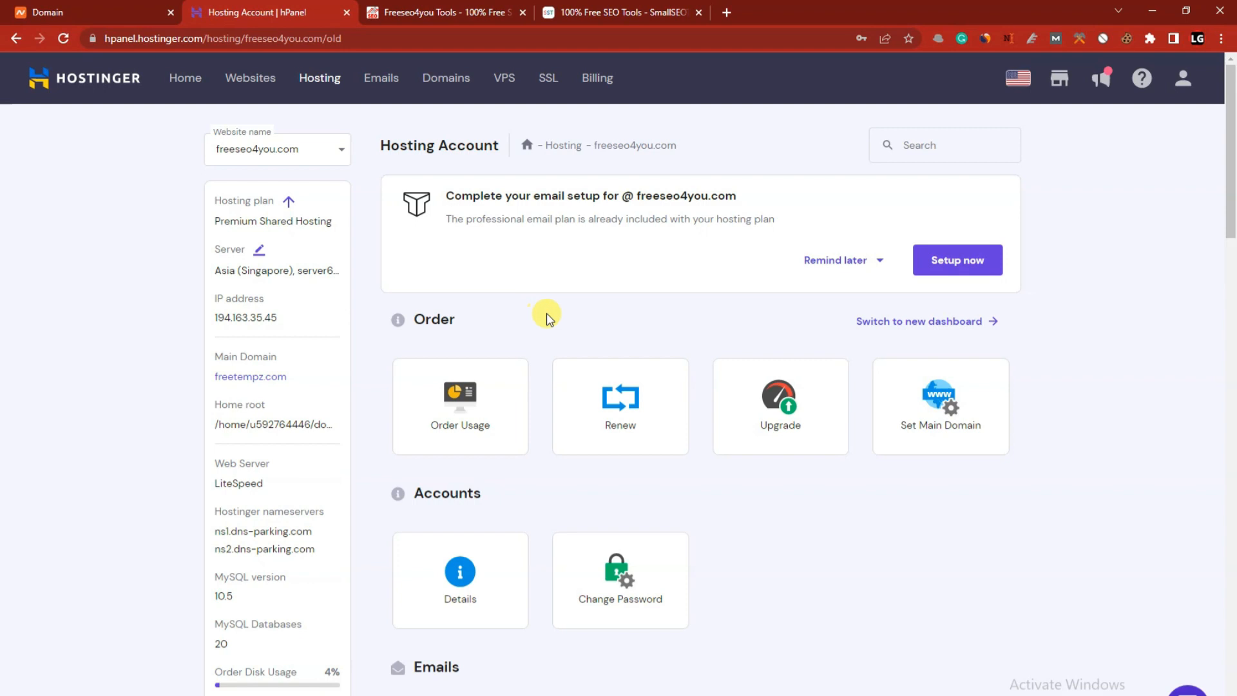
pyautogui.scroll(-18, 612, 338)
pyautogui.scroll(-2, 611, 345)
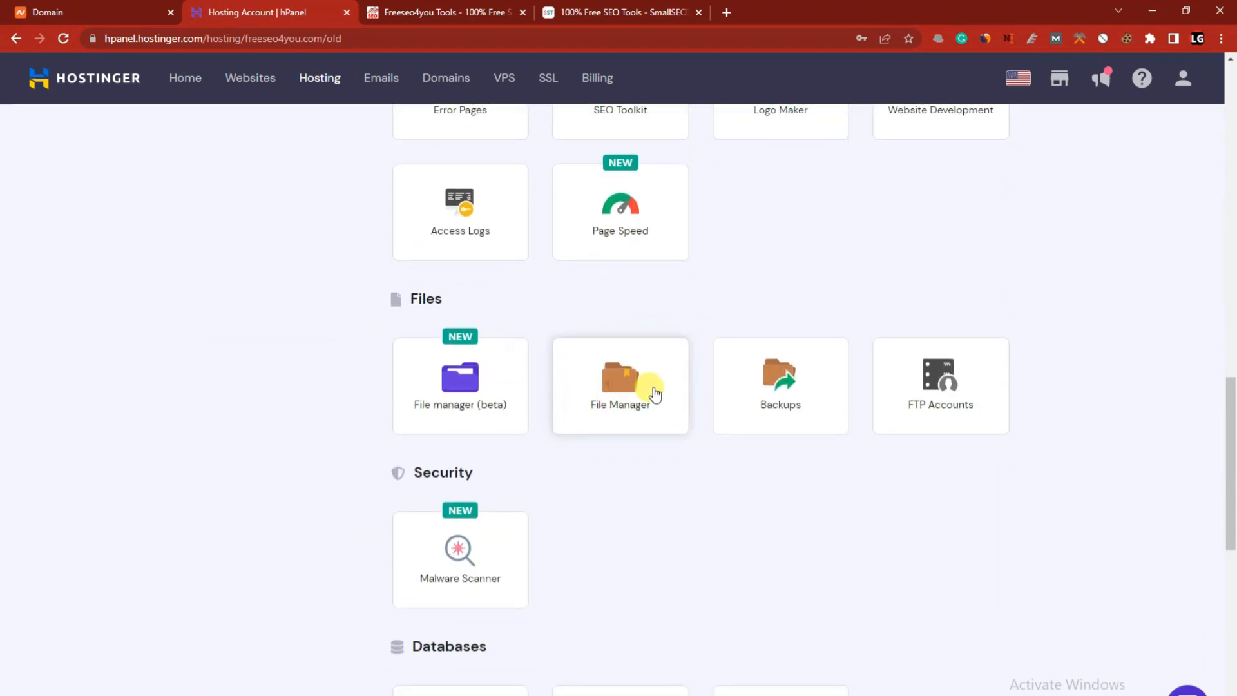
pyautogui.click(629, 387)
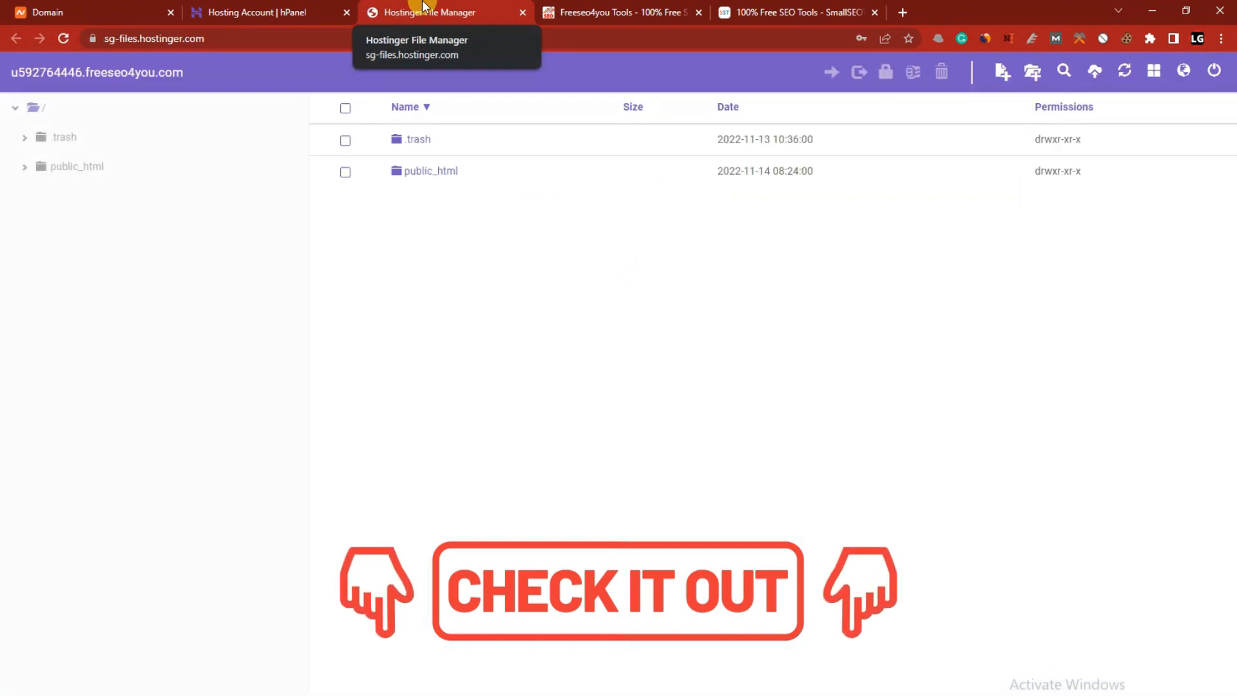
# Open the seotool folder inside public_html and delete its default.php file
pyautogui.doubleClick(436, 174)
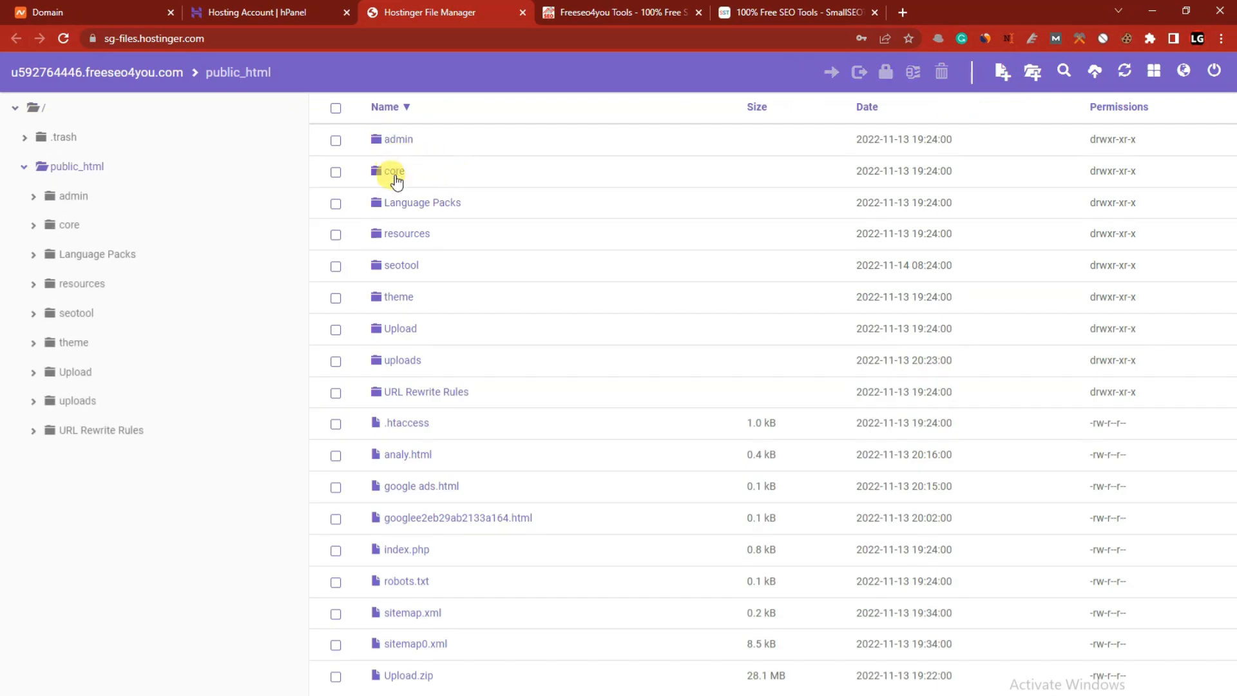
pyautogui.doubleClick(392, 265)
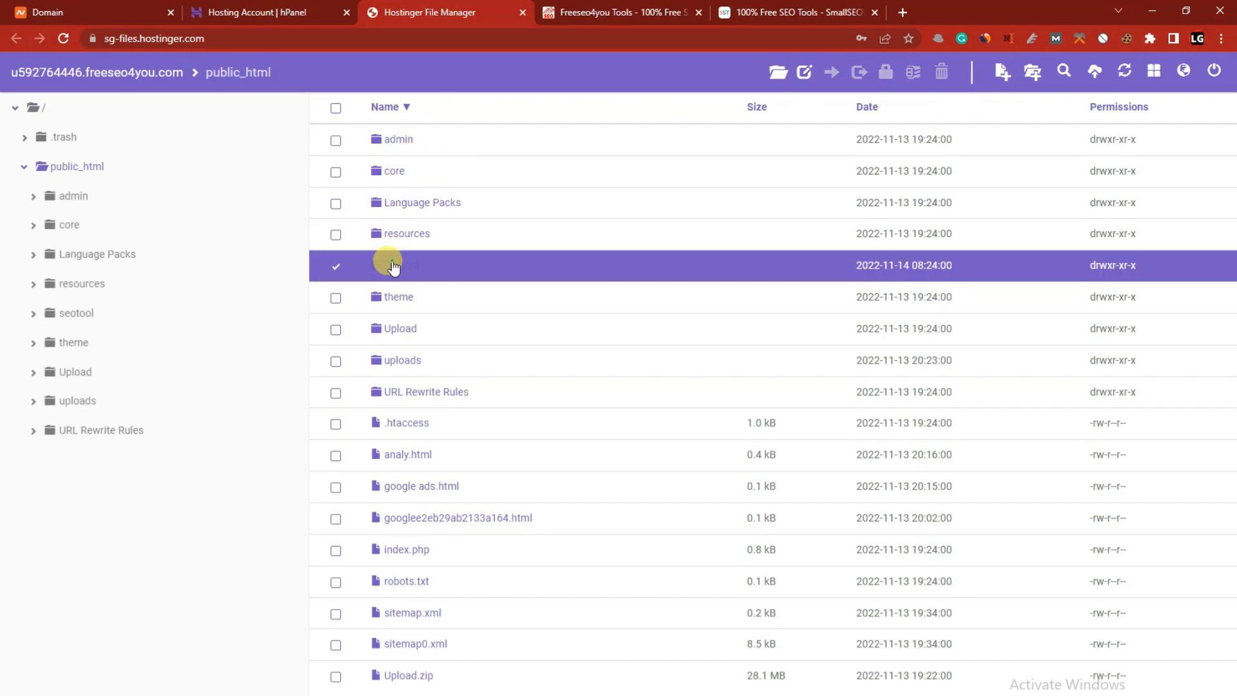
pyautogui.click(422, 142)
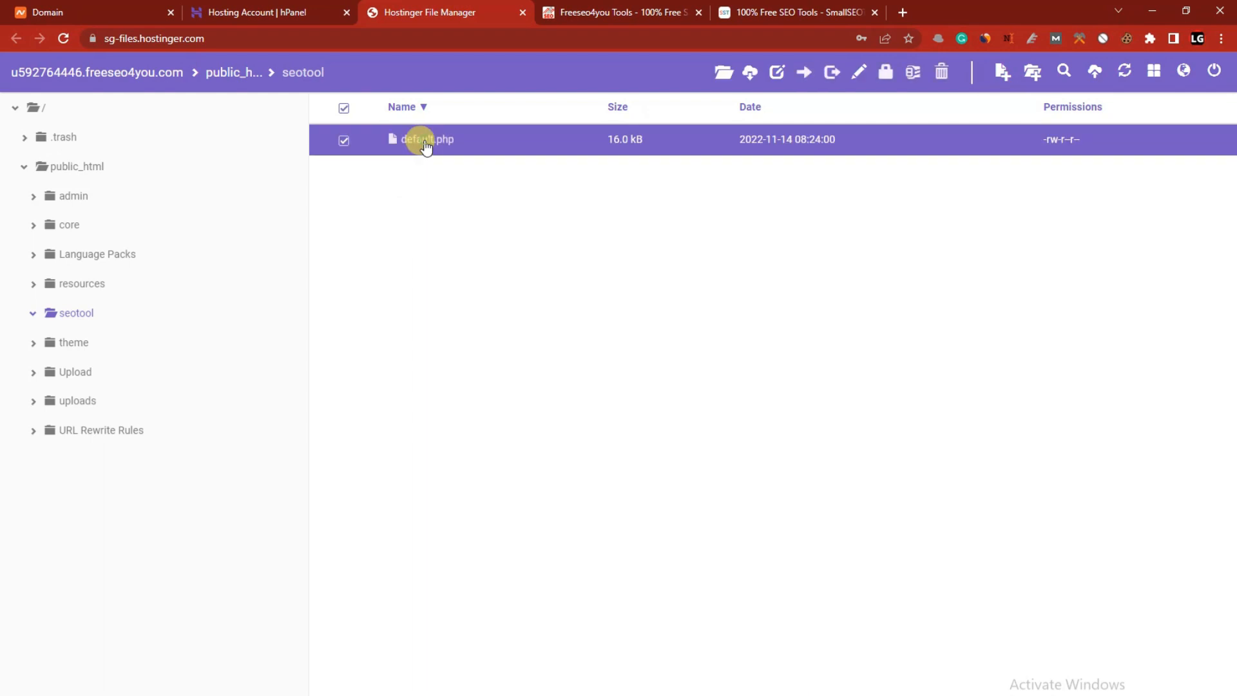
pyautogui.click(940, 74)
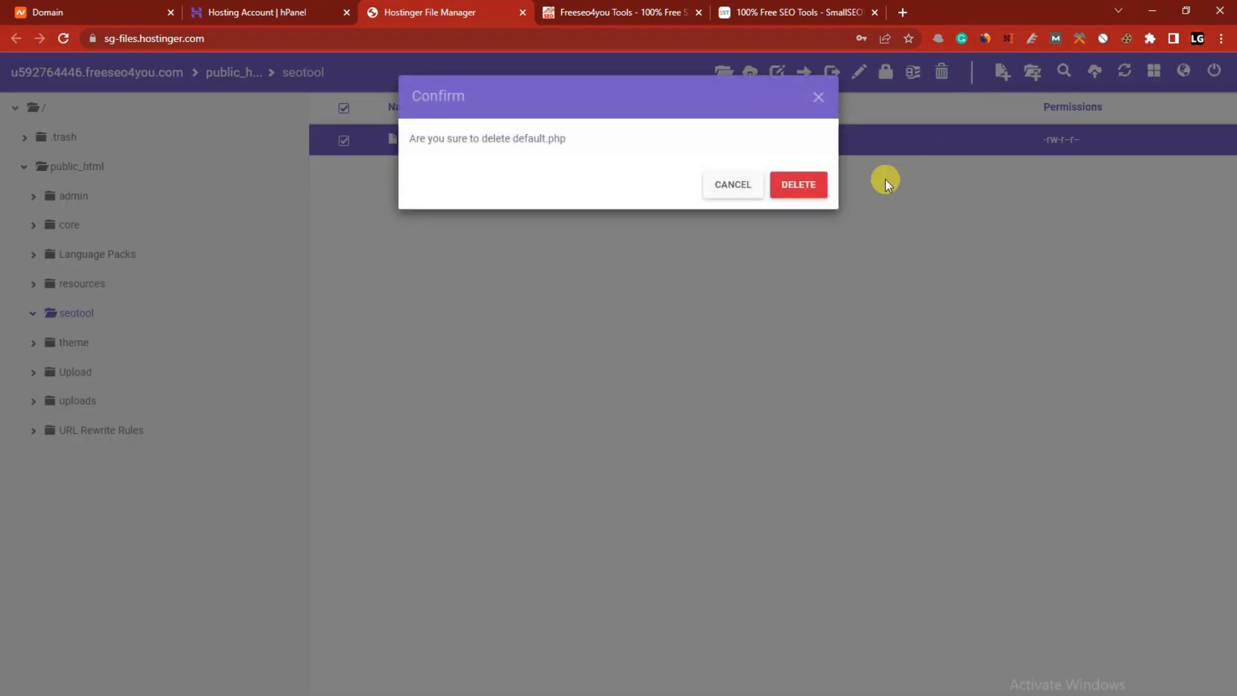
pyautogui.click(797, 186)
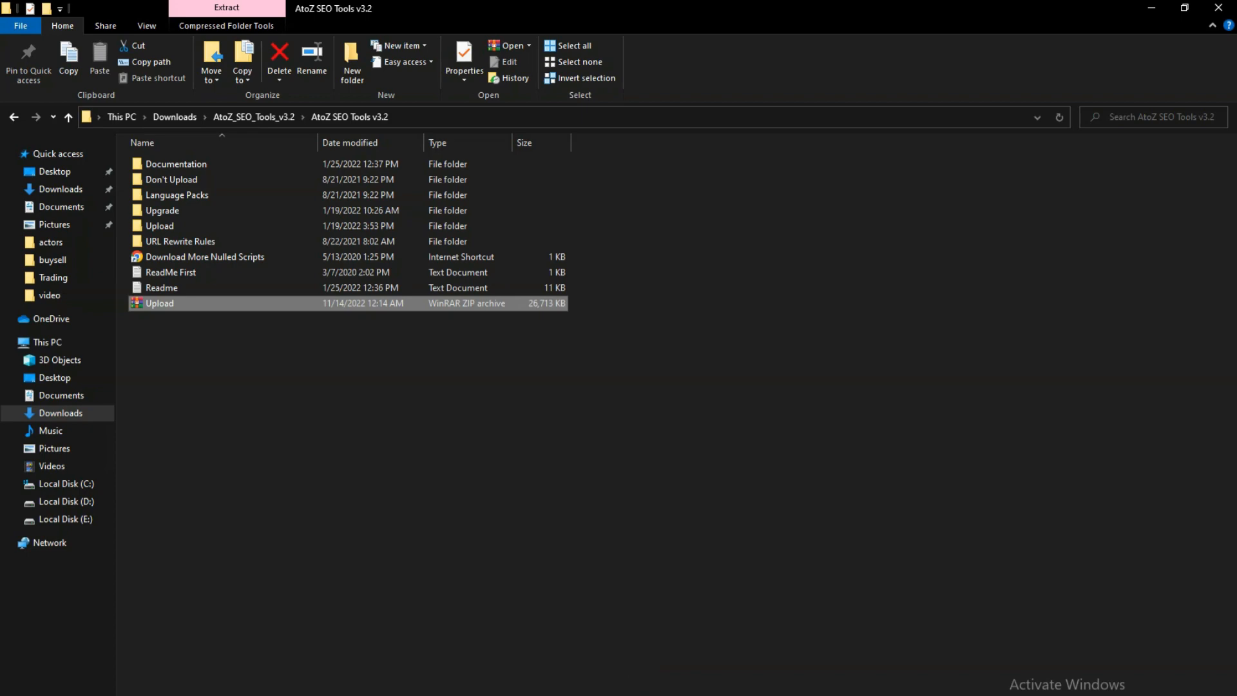
pyautogui.click(666, 694)
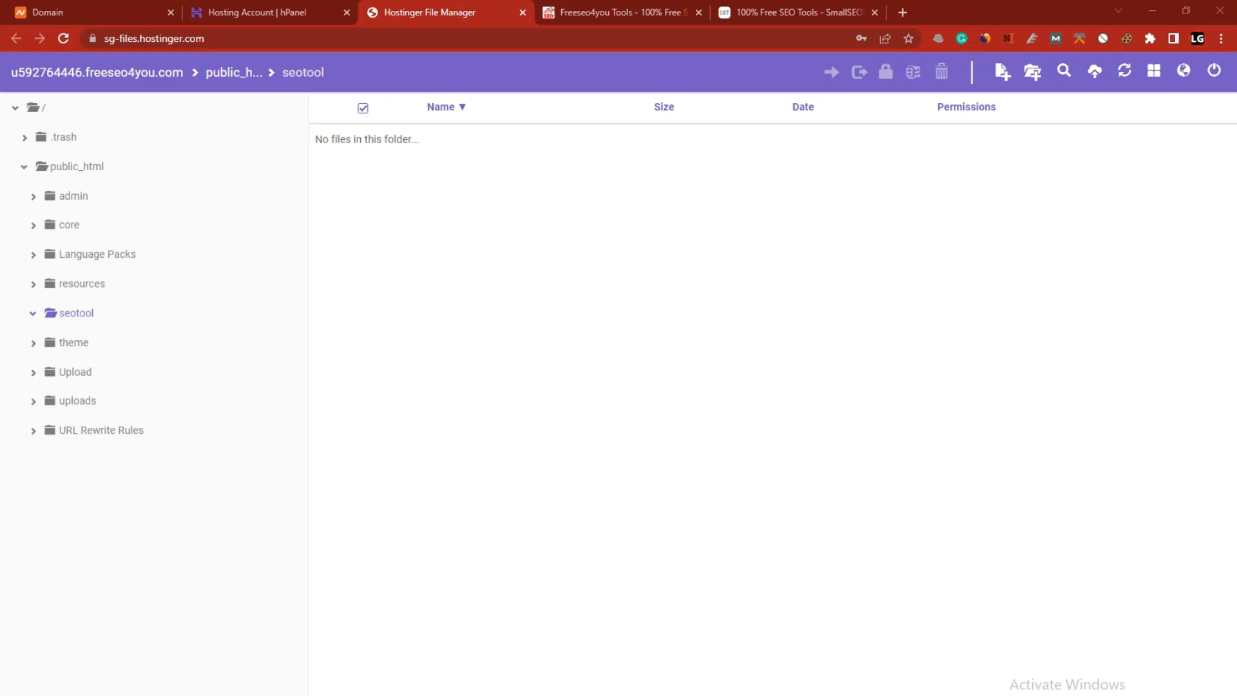
pyautogui.click(1093, 73)
pyautogui.click(624, 187)
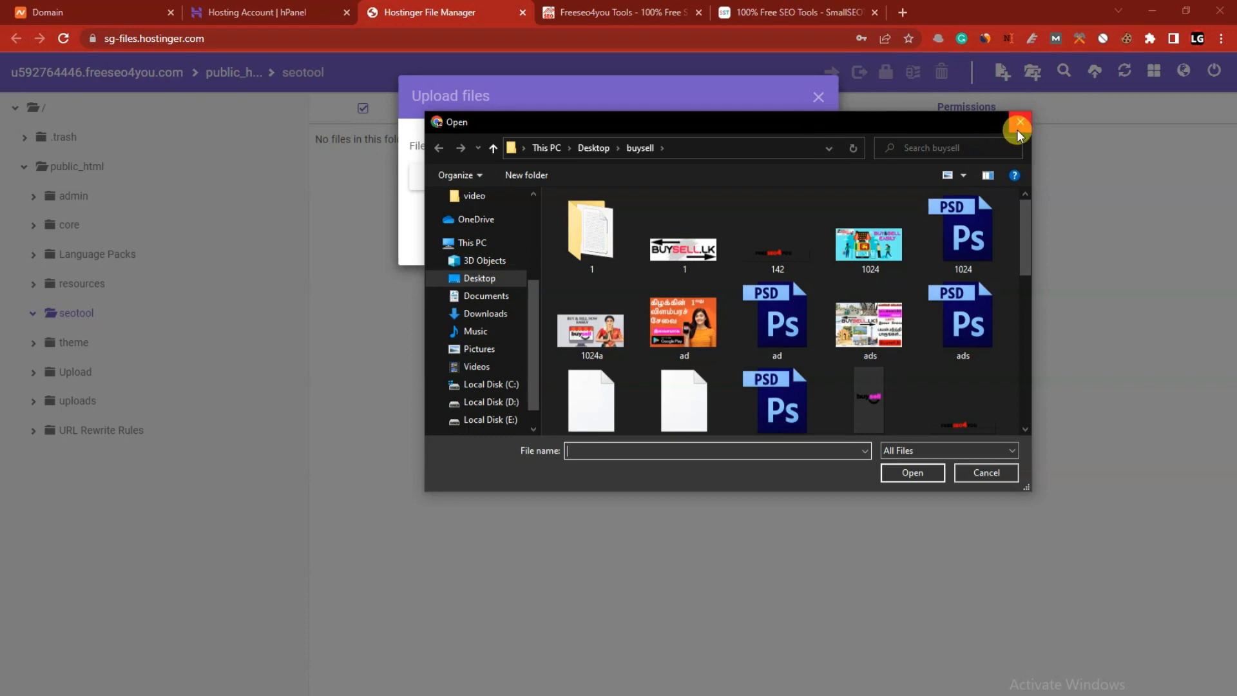
pyautogui.click(1012, 128)
pyautogui.click(815, 98)
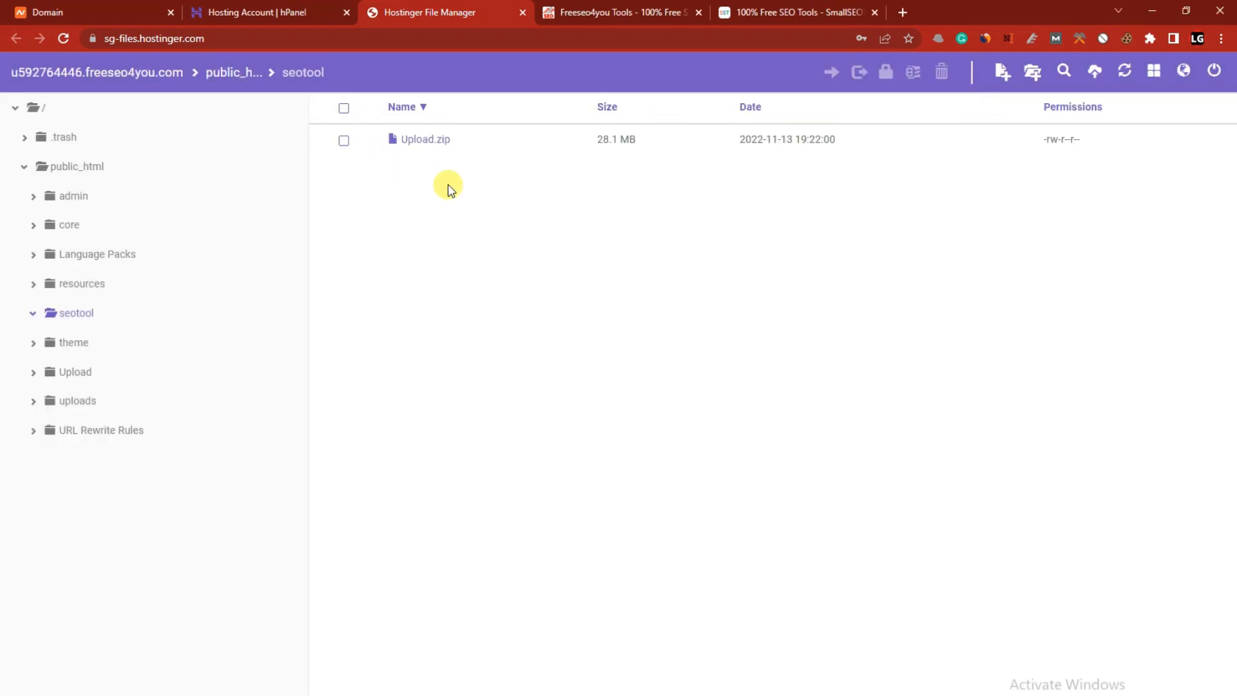
# Extract Upload.zip in the seotool folder, using . as the extraction location
pyautogui.click(429, 141)
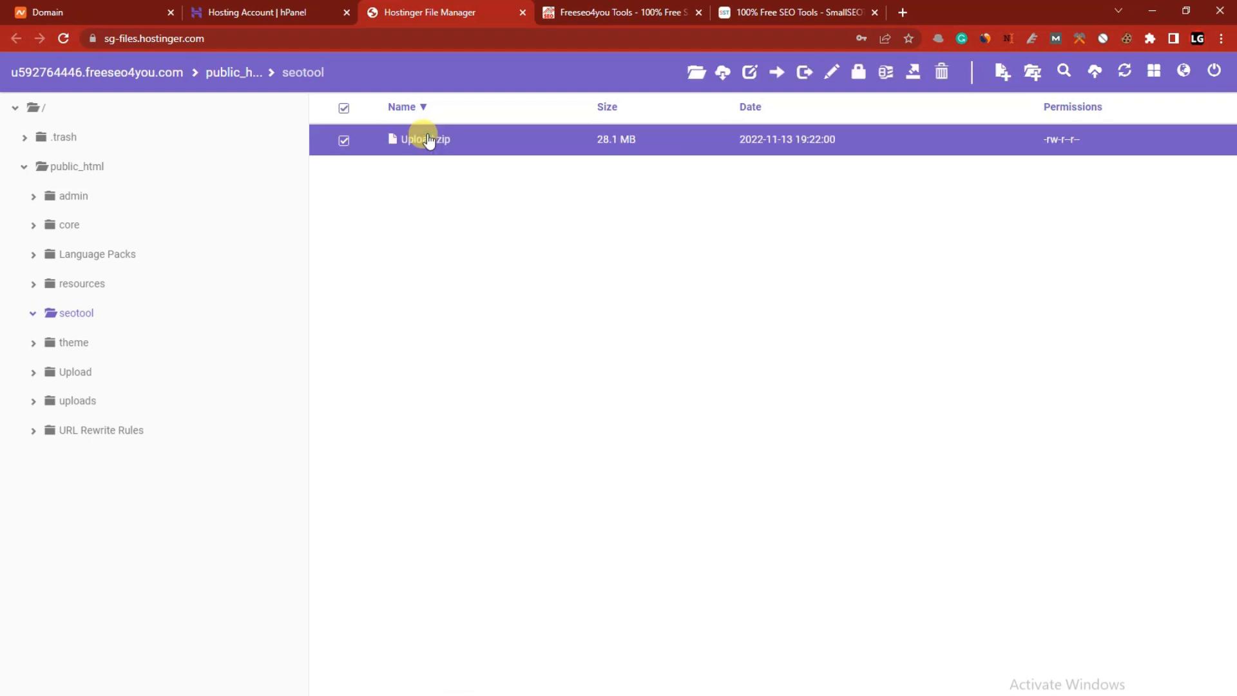
pyautogui.rightClick(429, 141)
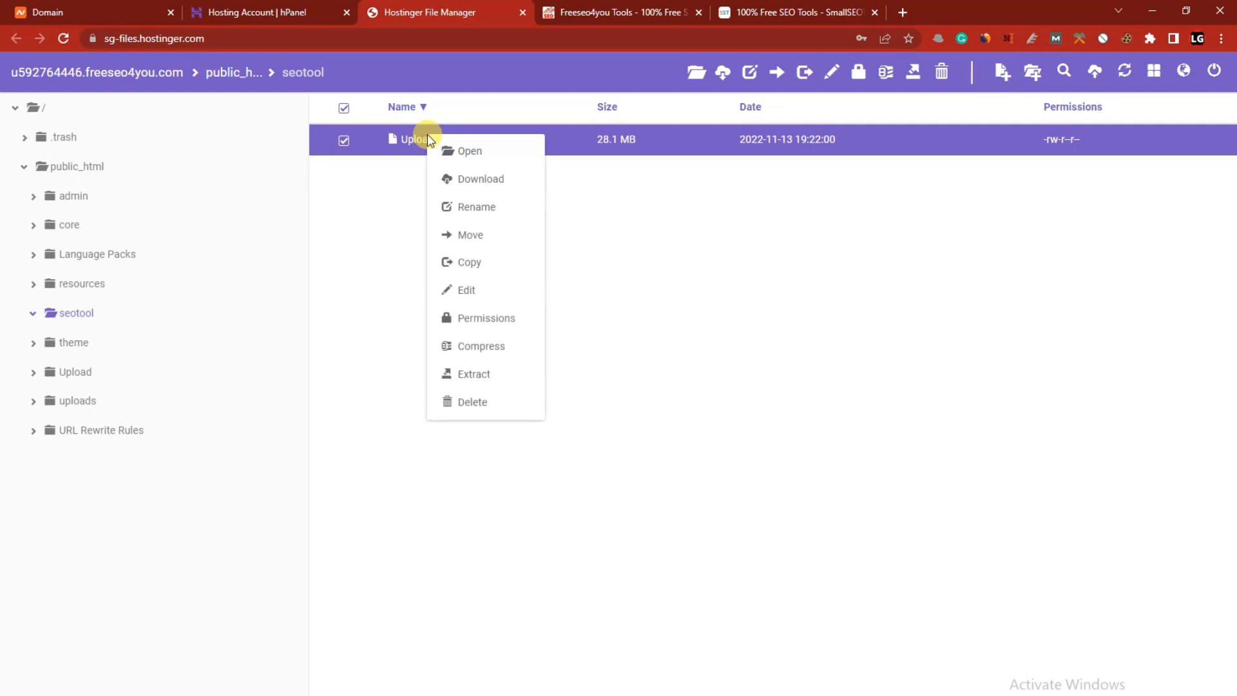
pyautogui.click(468, 379)
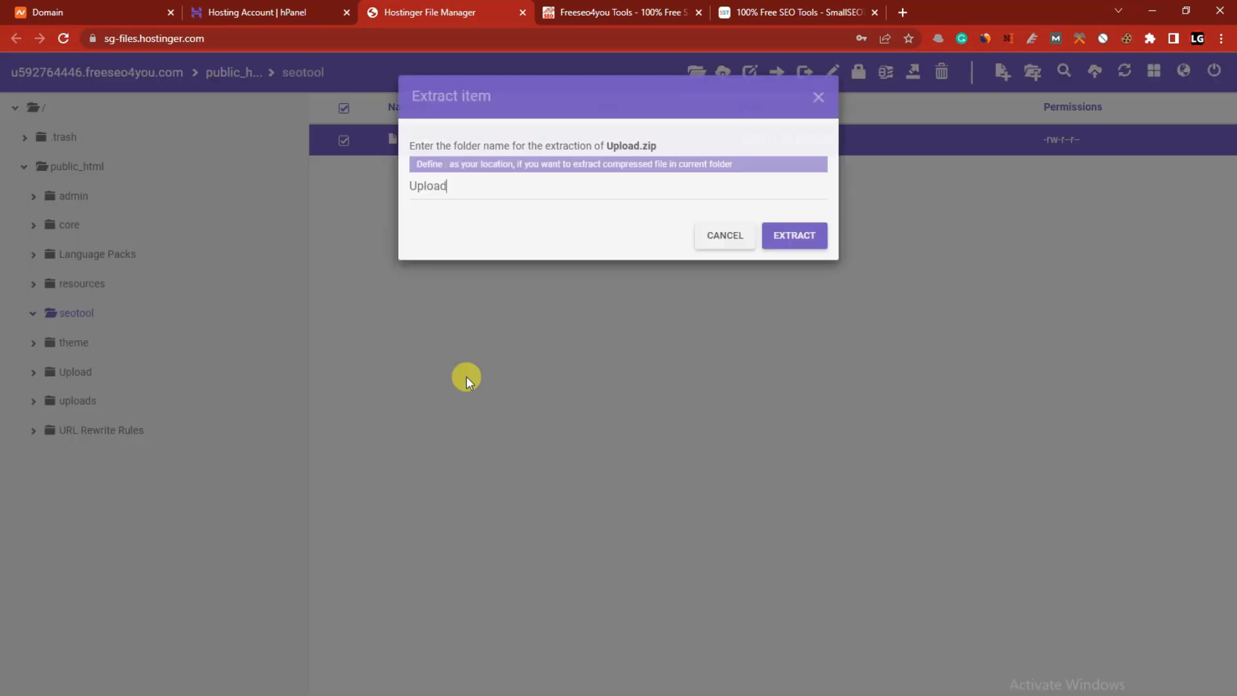
pyautogui.moveTo(462, 185); pyautogui.dragTo(365, 182)
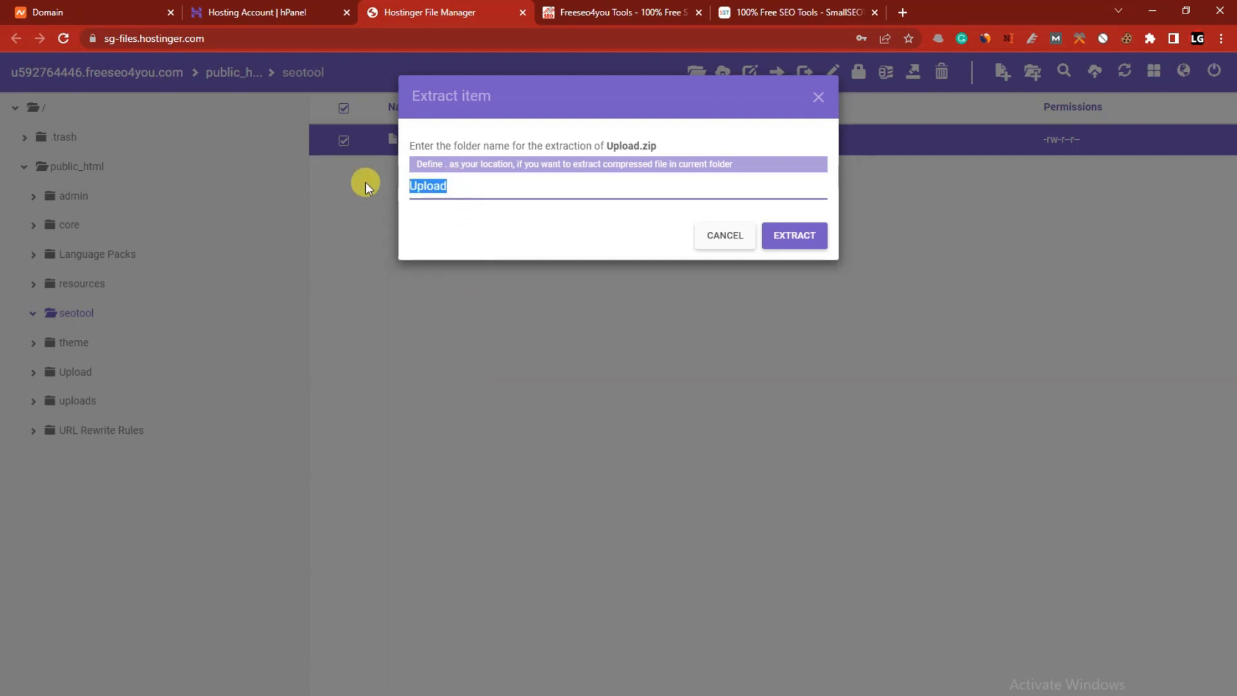
pyautogui.press('BackSpace')
pyautogui.click(802, 233)
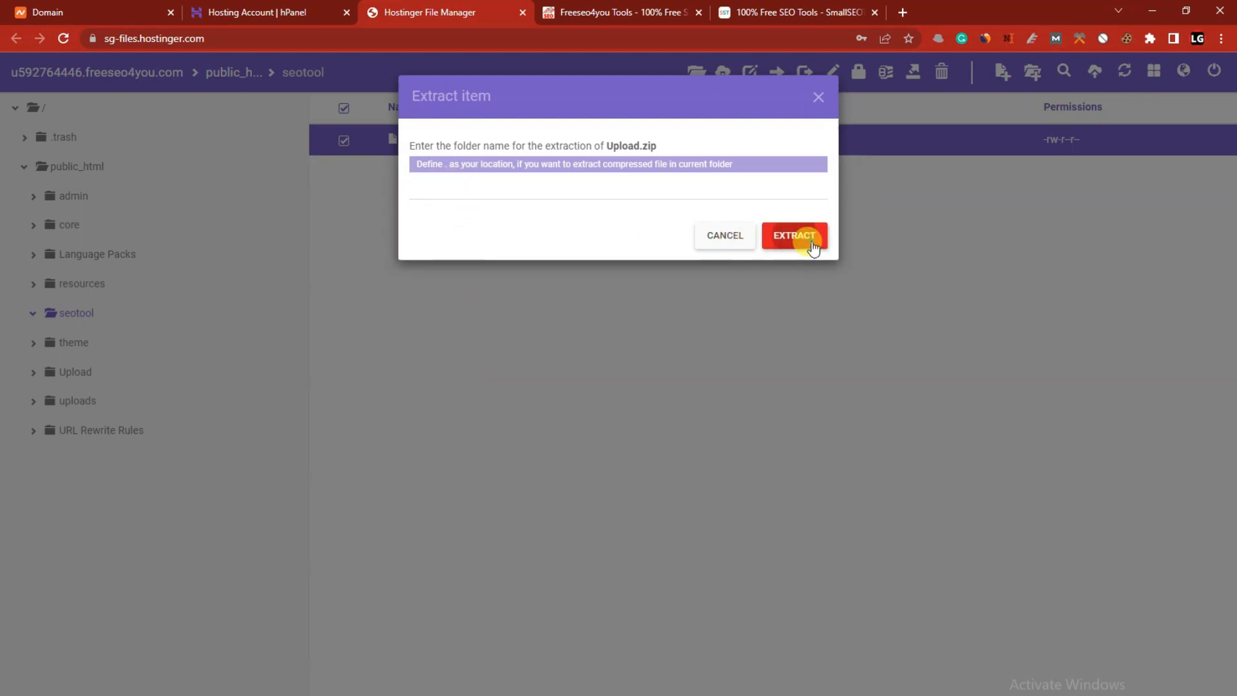
pyautogui.click(535, 185)
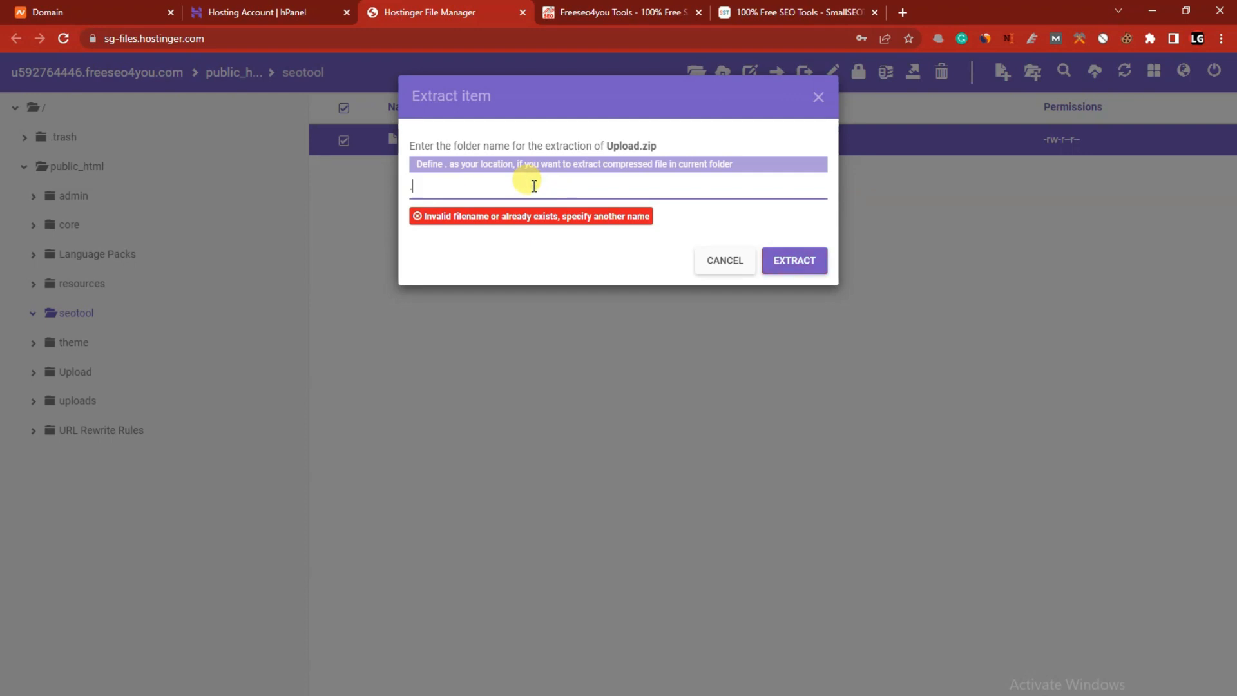
pyautogui.click(795, 261)
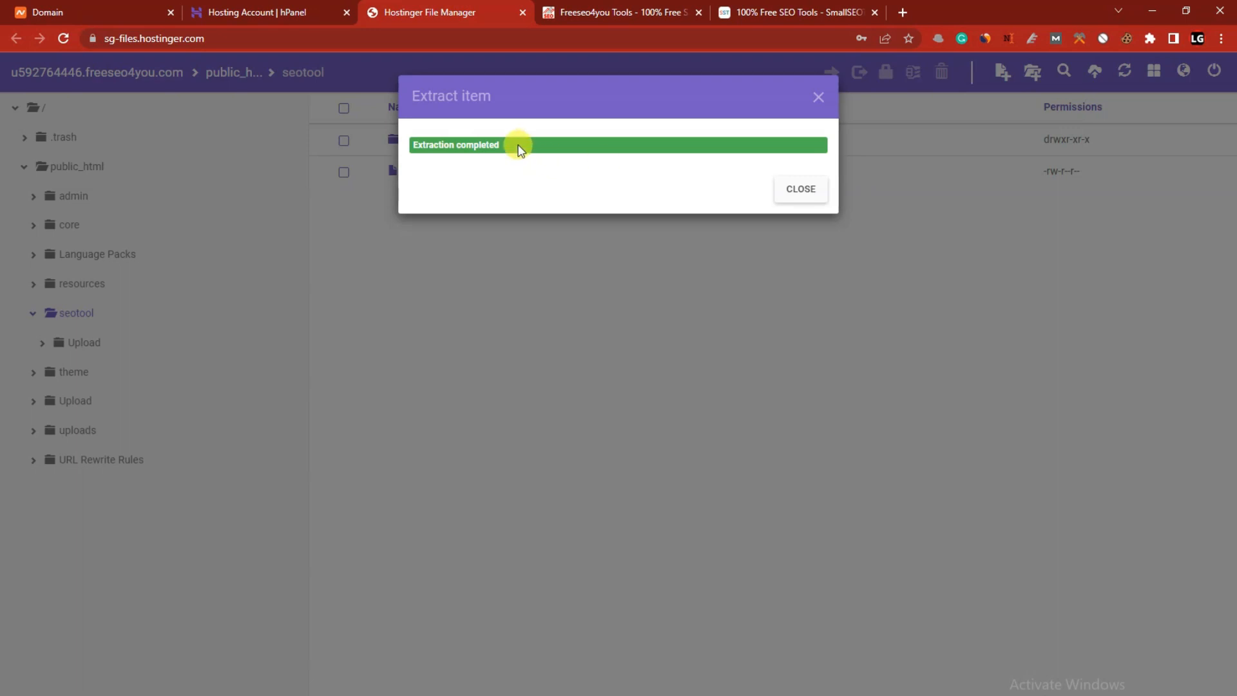
pyautogui.click(792, 194)
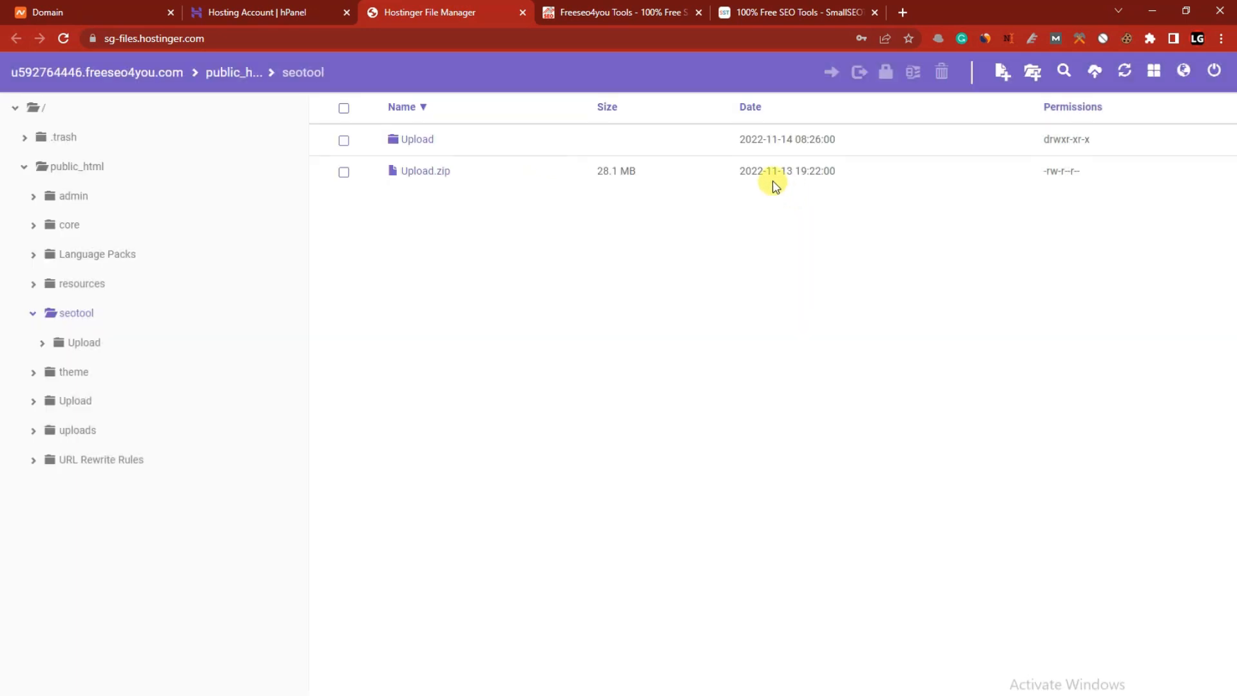
# Move all the files and folders inside the extracted Upload folder to /public_html/seotool and return to the seotool folder
pyautogui.doubleClick(419, 140)
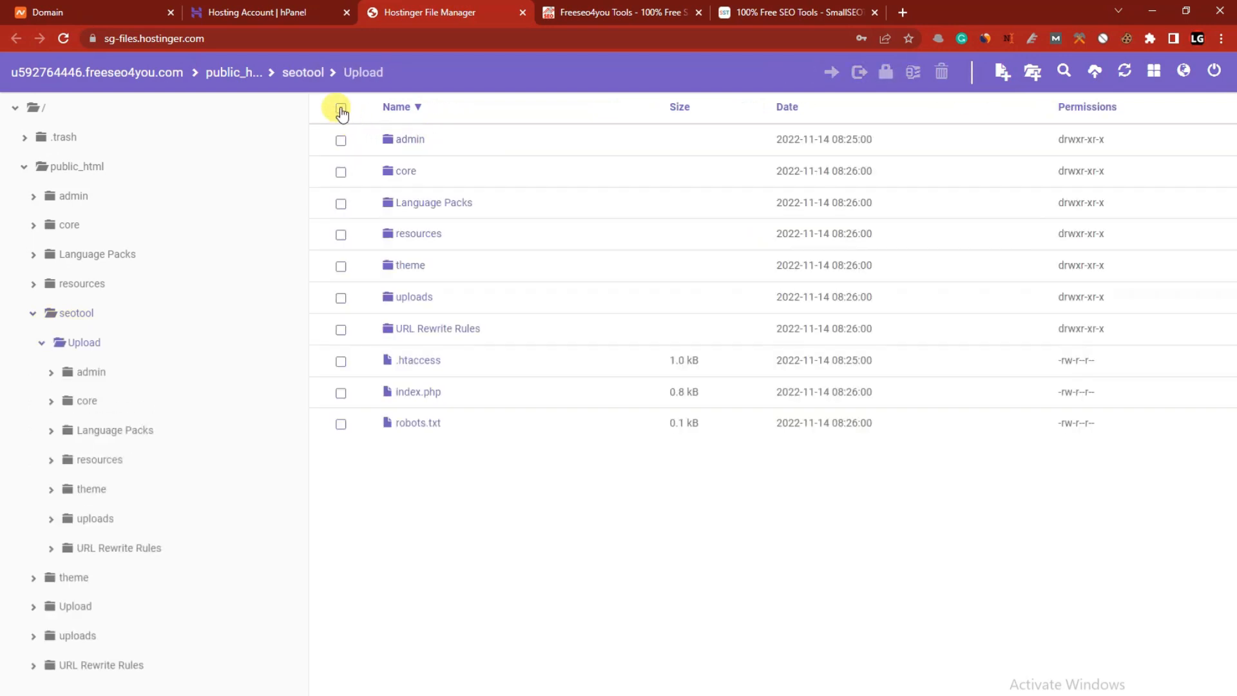
pyautogui.click(341, 108)
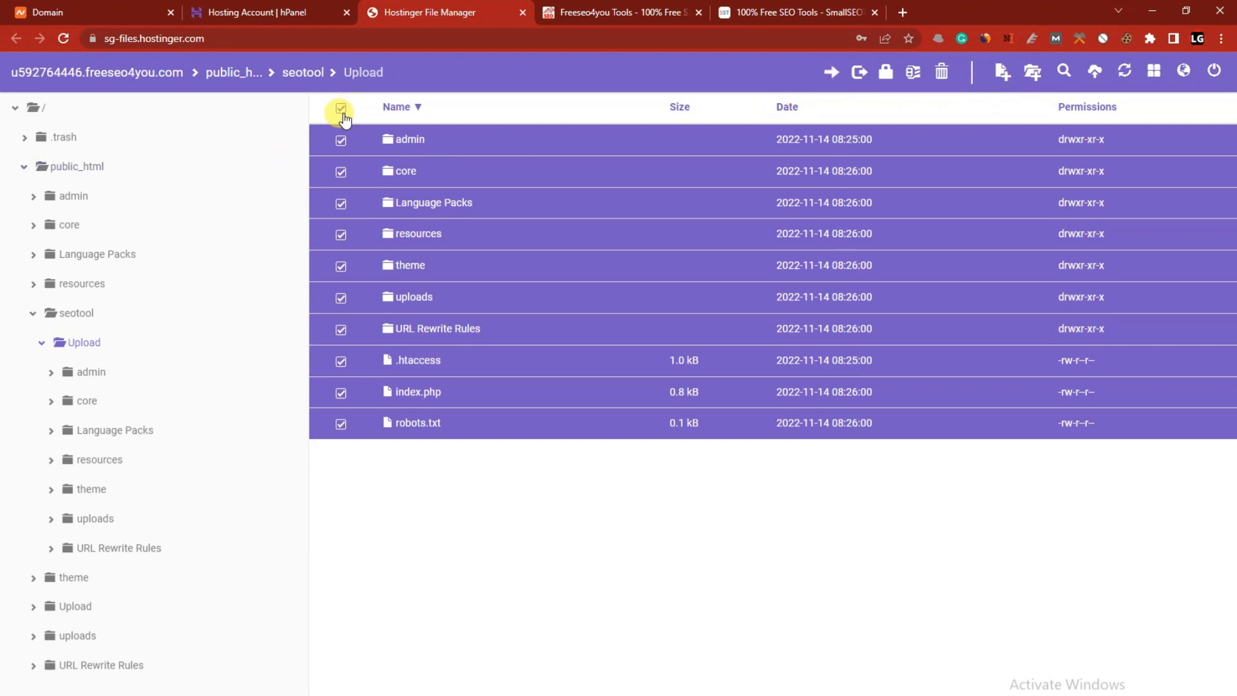
pyautogui.click(831, 72)
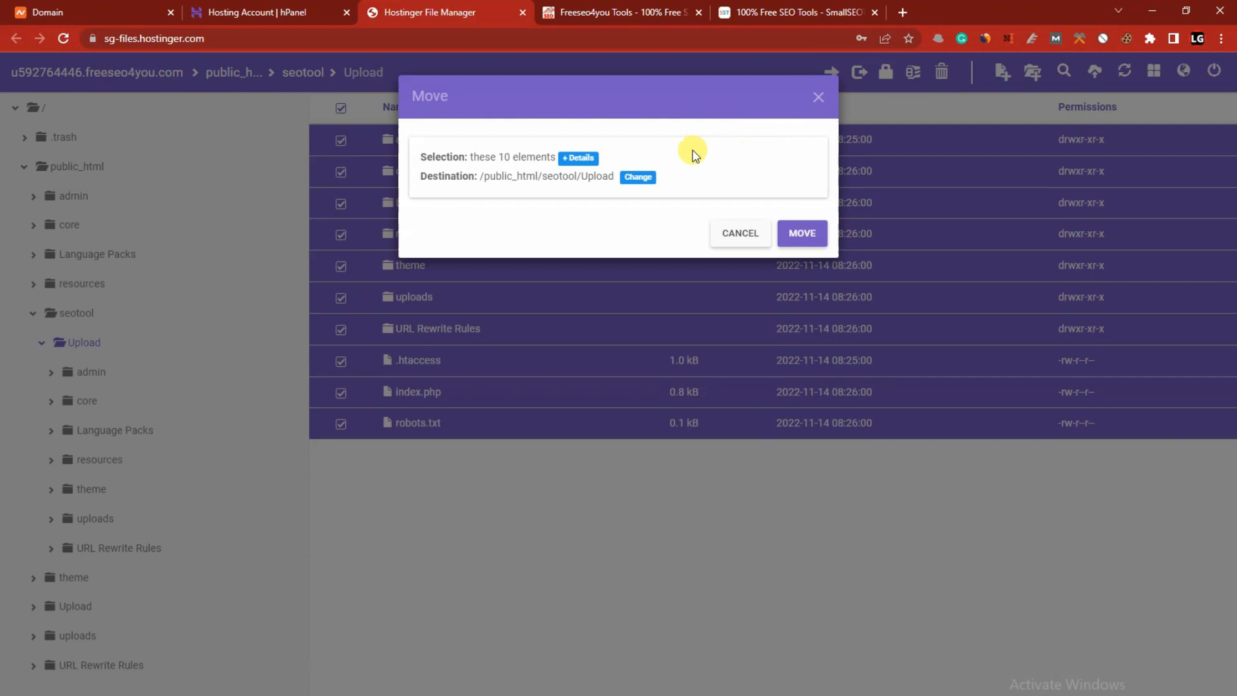
pyautogui.click(646, 178)
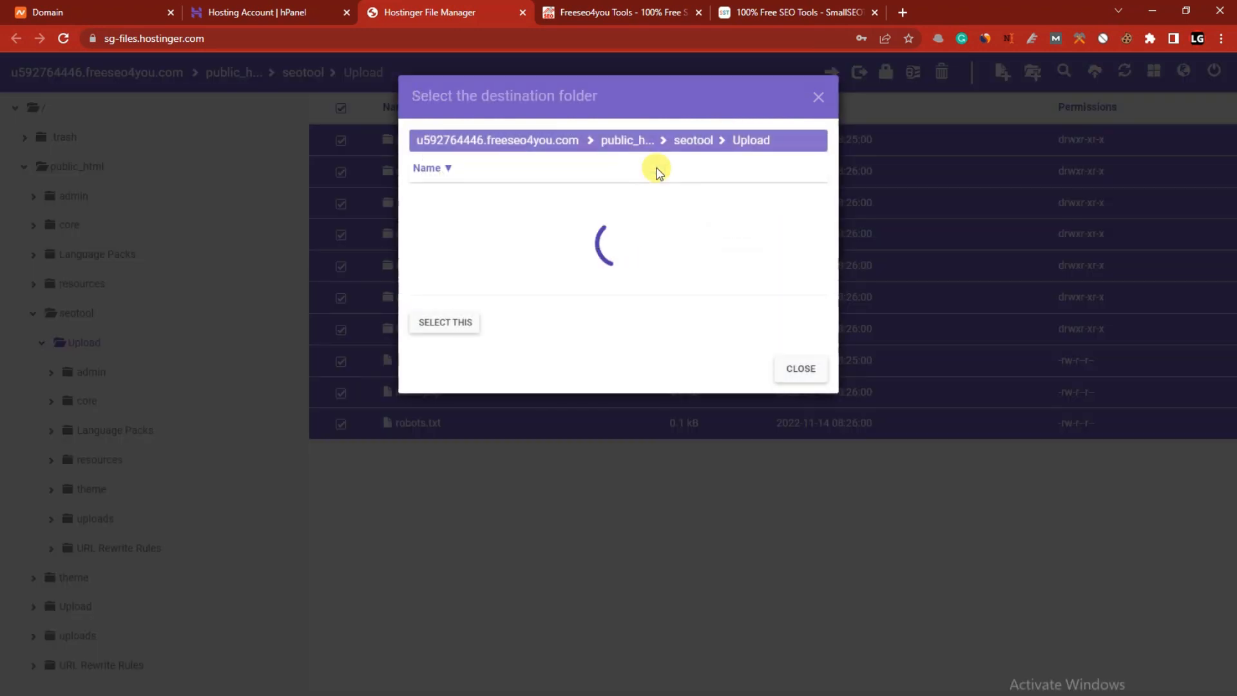
pyautogui.click(696, 140)
pyautogui.click(446, 256)
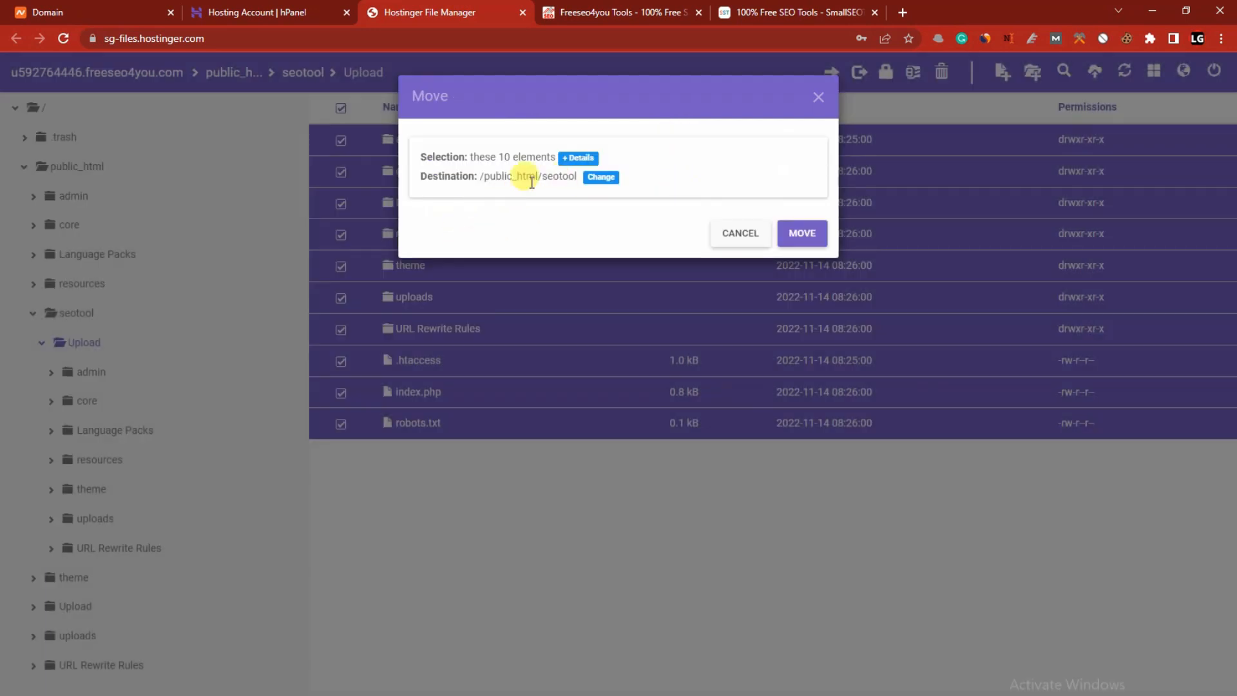
pyautogui.click(807, 237)
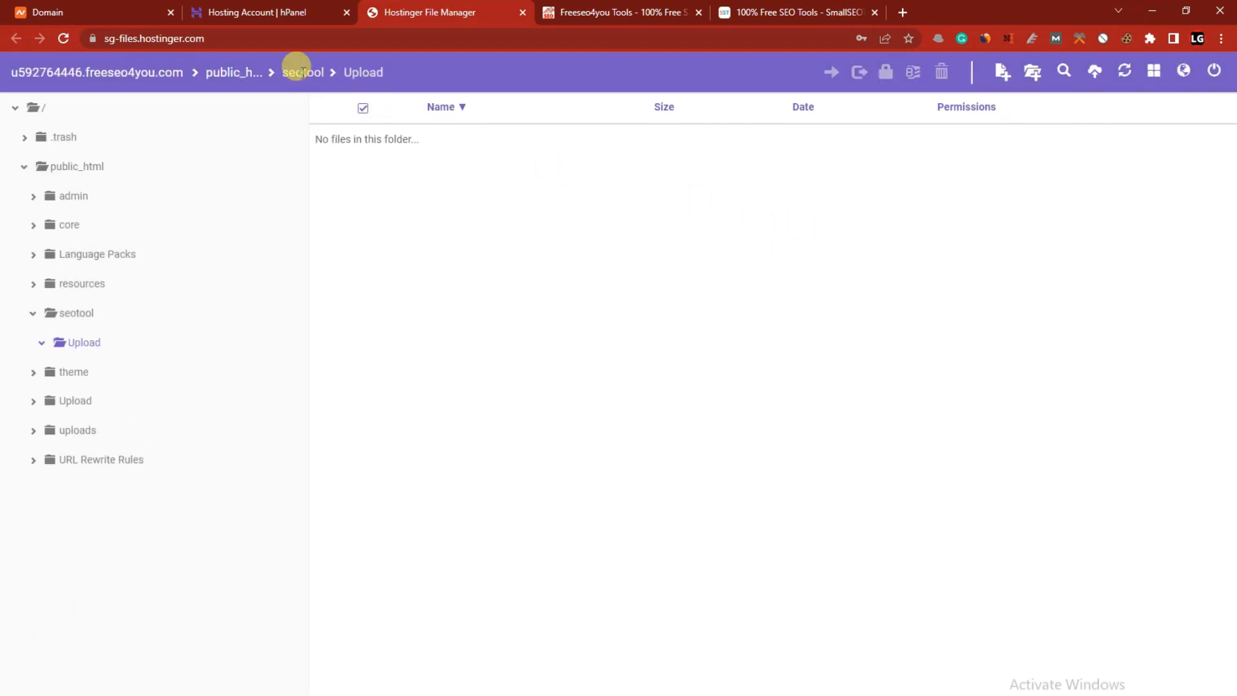
pyautogui.click(299, 71)
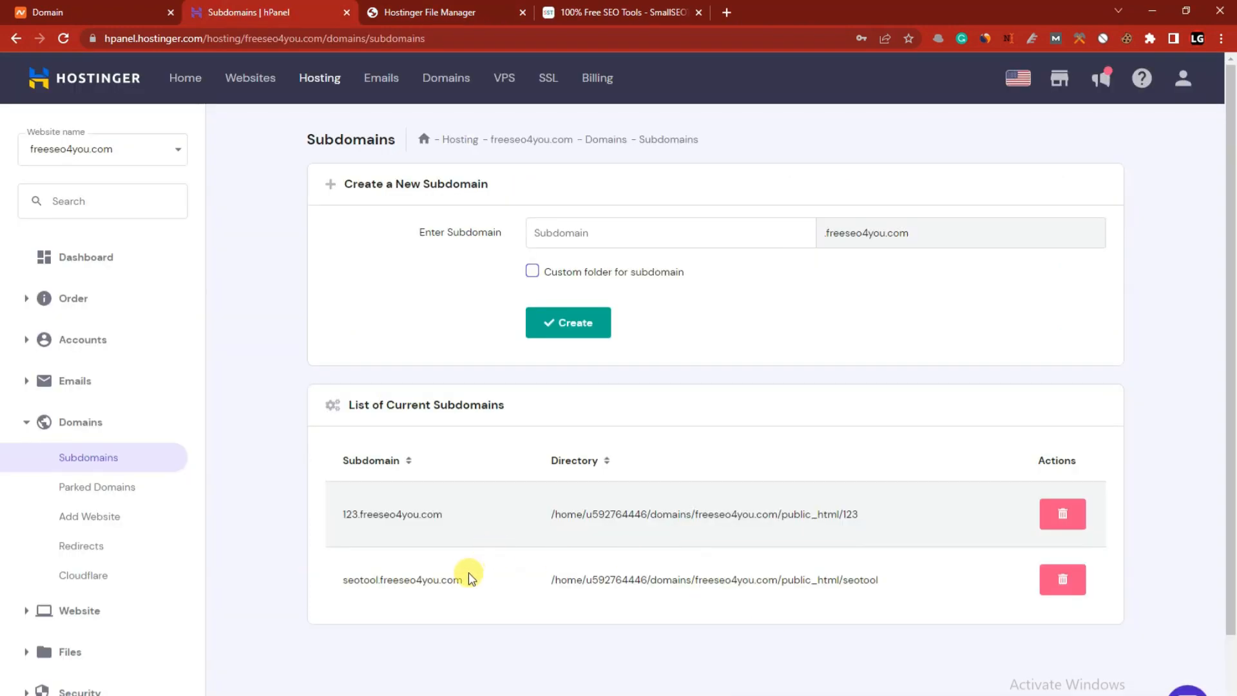
# Open seotool.freeseo4you.com in a new browser tab and continue the AtoZ SEO Tools installer to its database connection form
pyautogui.moveTo(463, 583); pyautogui.dragTo(545, 9)
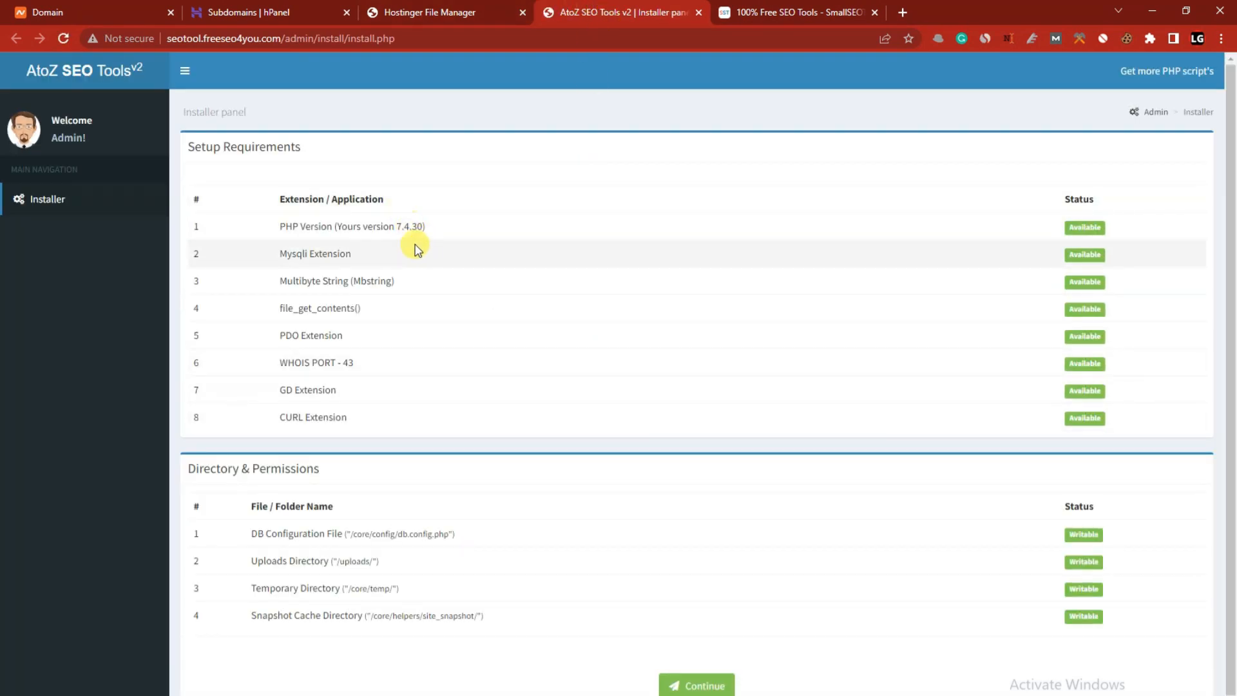
pyautogui.scroll(-1, 400, 386)
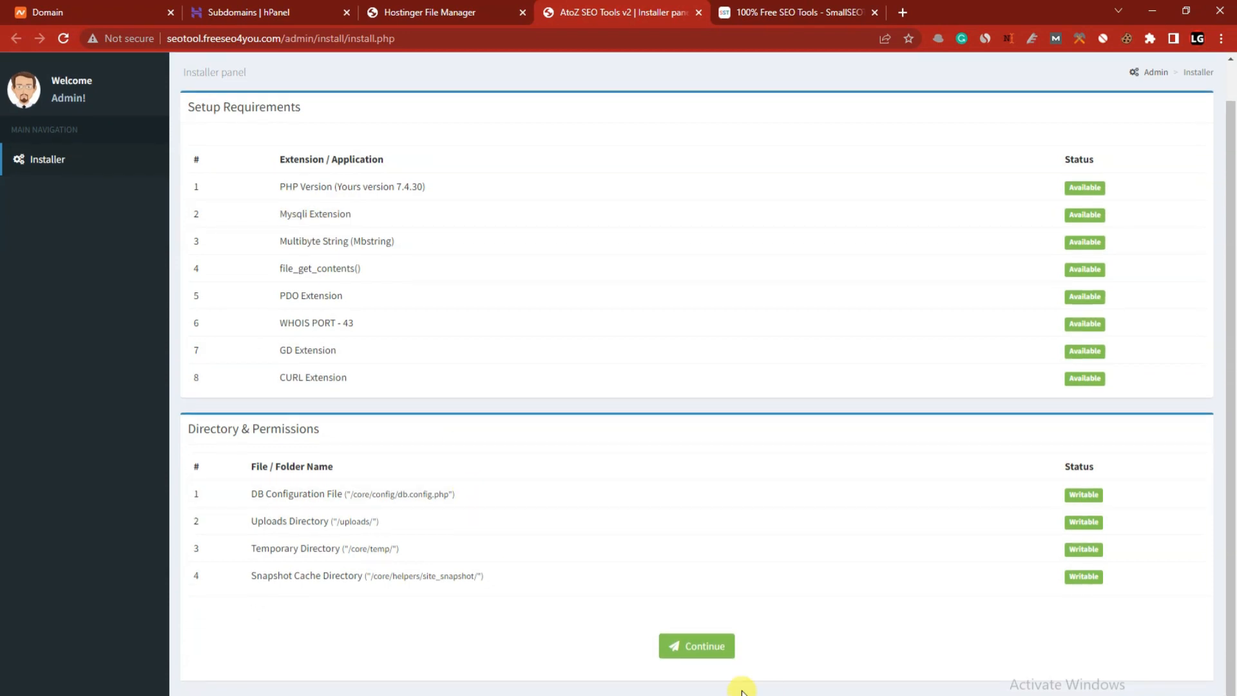
pyautogui.click(719, 655)
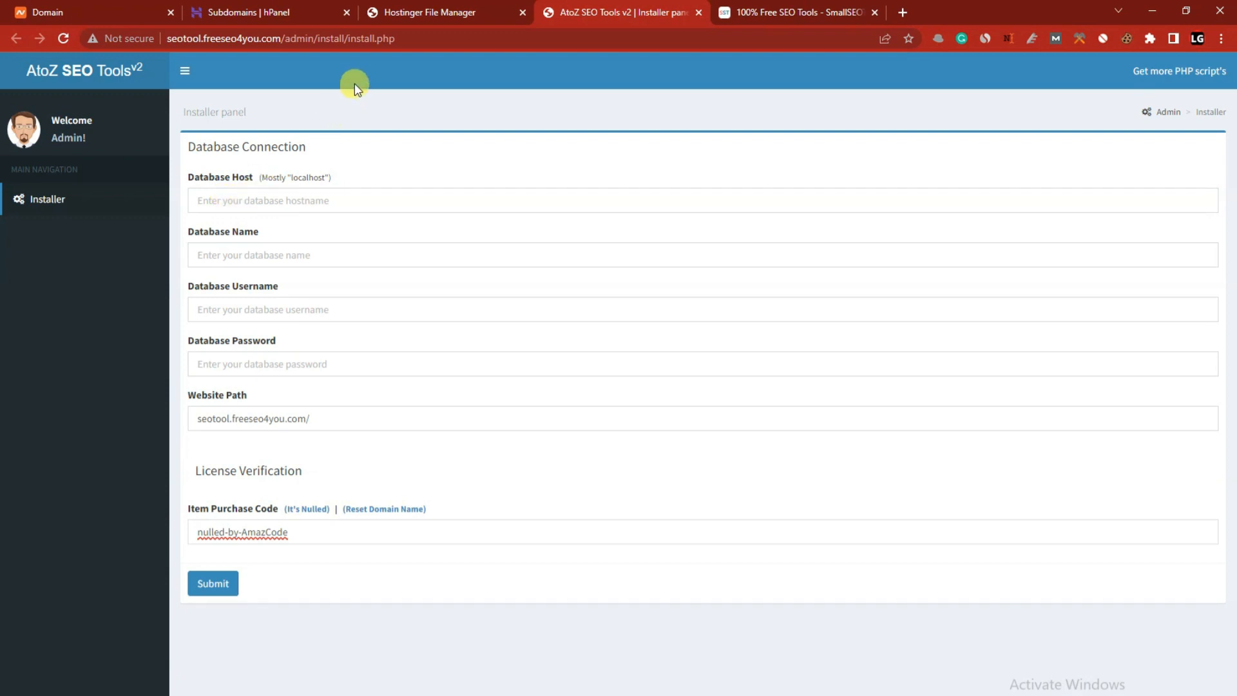
# Return to the freeseo4you.com hosting dashboard in Hostinger and open the MySQL Databases page
pyautogui.click(288, 6)
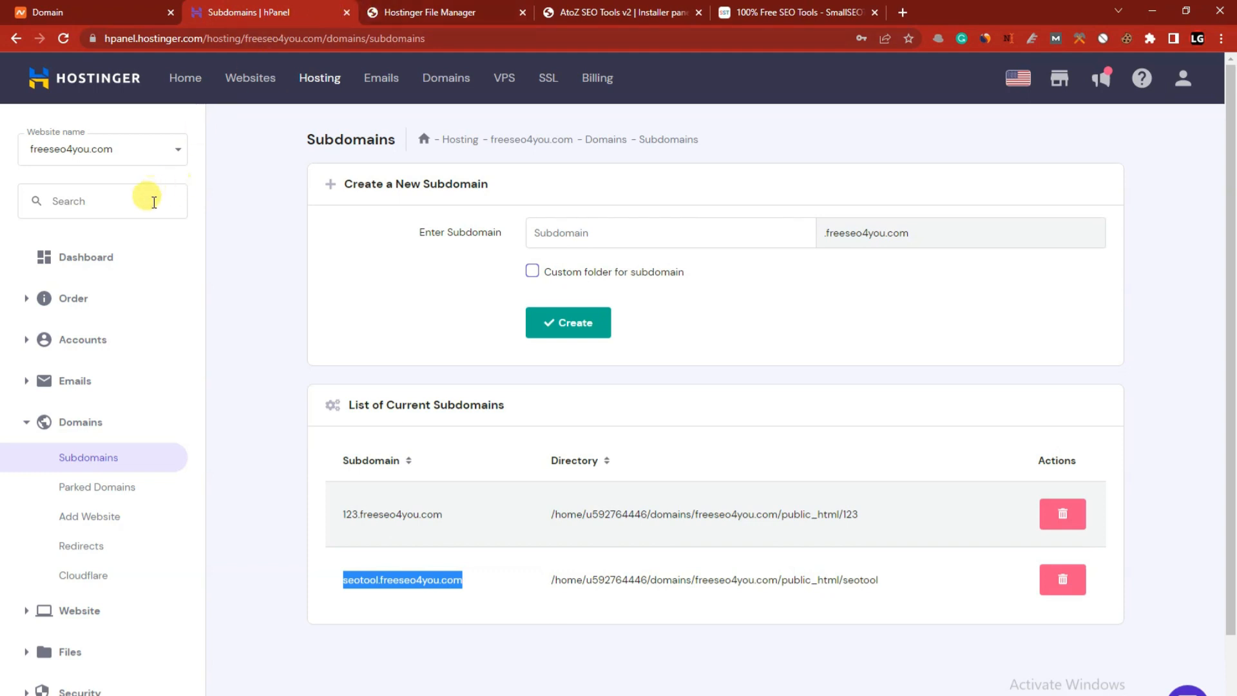
pyautogui.click(98, 261)
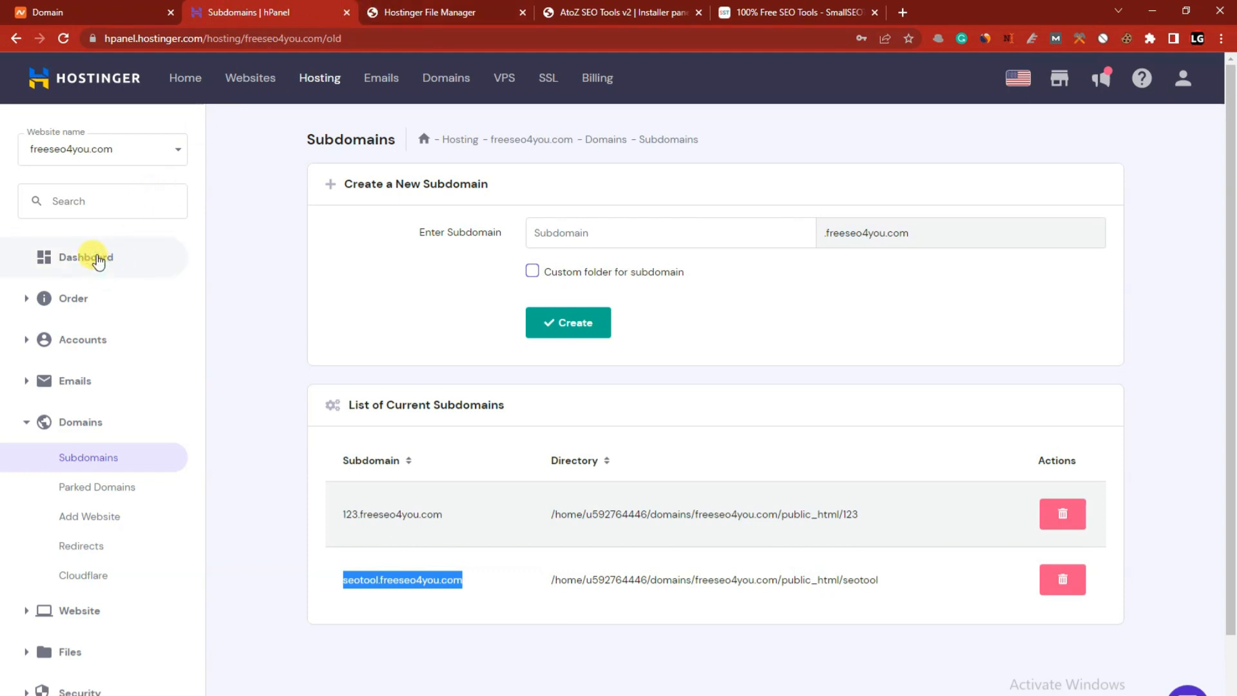
pyautogui.scroll(-6, 624, 350)
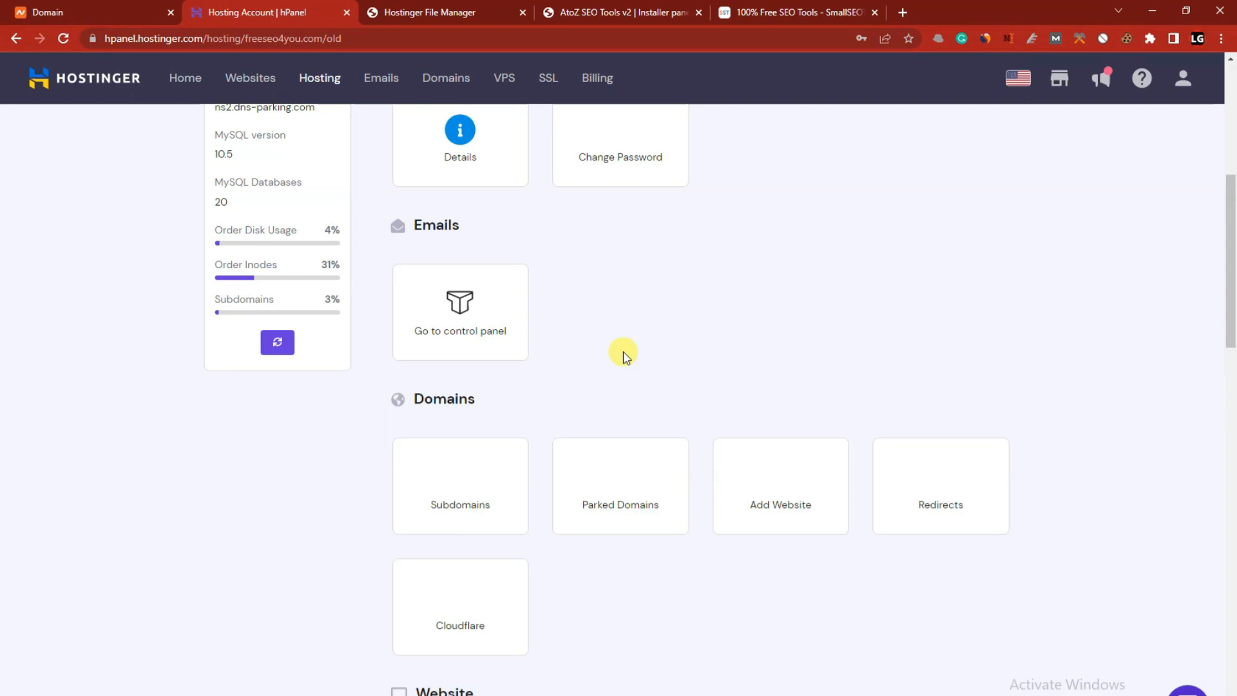
pyautogui.scroll(-15, 624, 350)
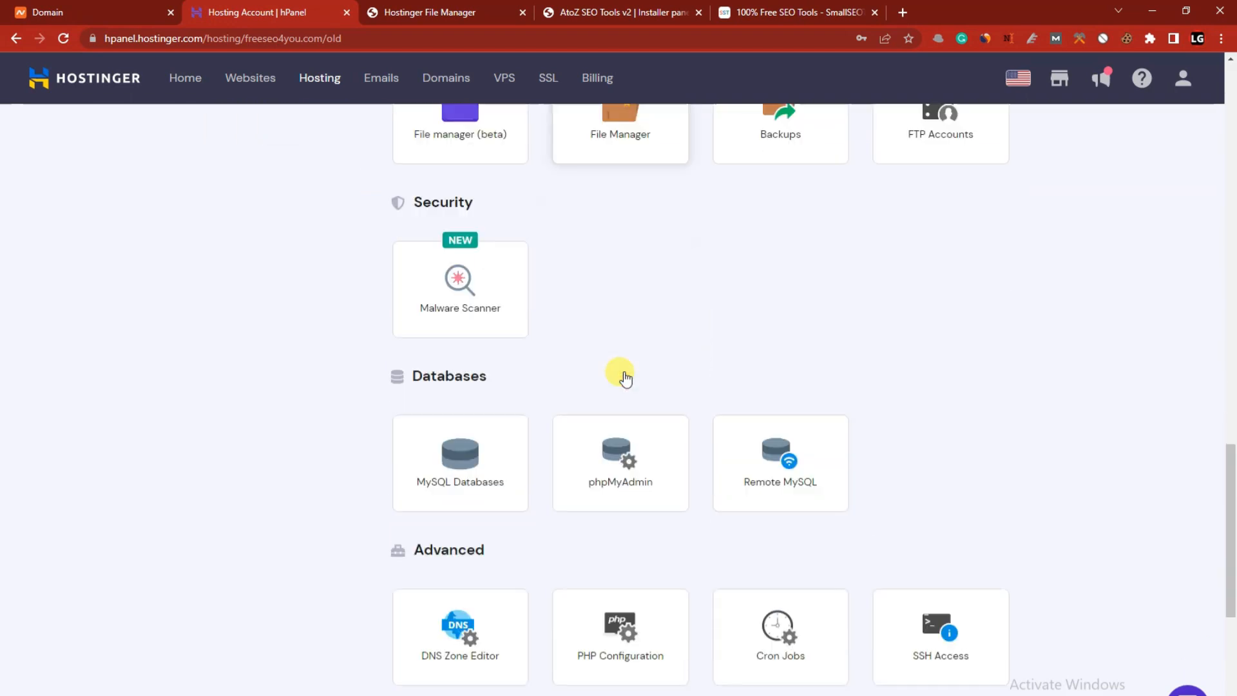
pyautogui.click(465, 440)
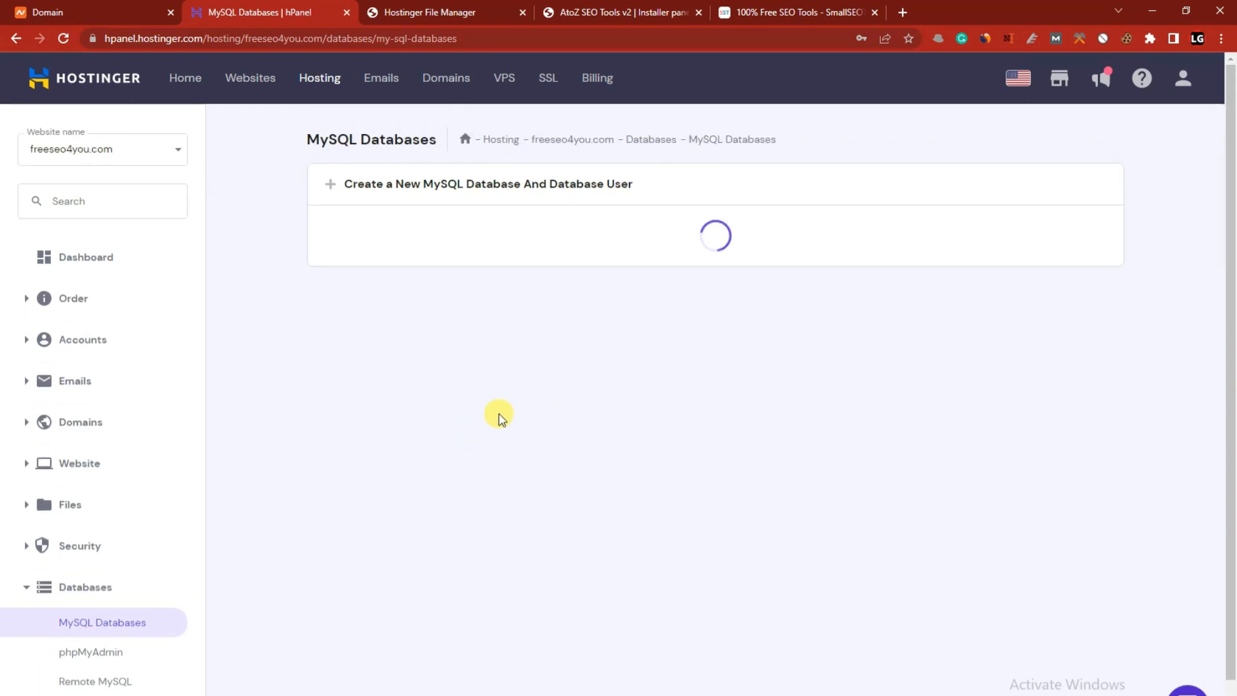
# Create a MySQL database named seo with the username seo, keeping the prefilled password
pyautogui.click(670, 234)
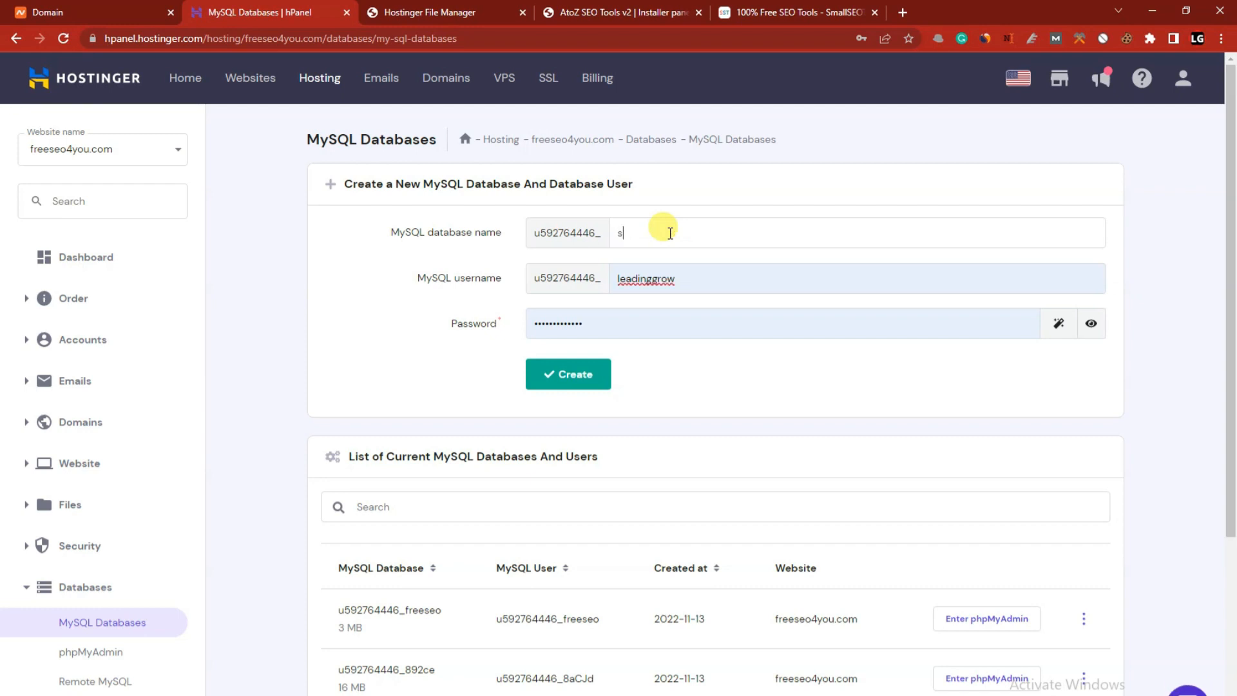
pyautogui.doubleClick(674, 279)
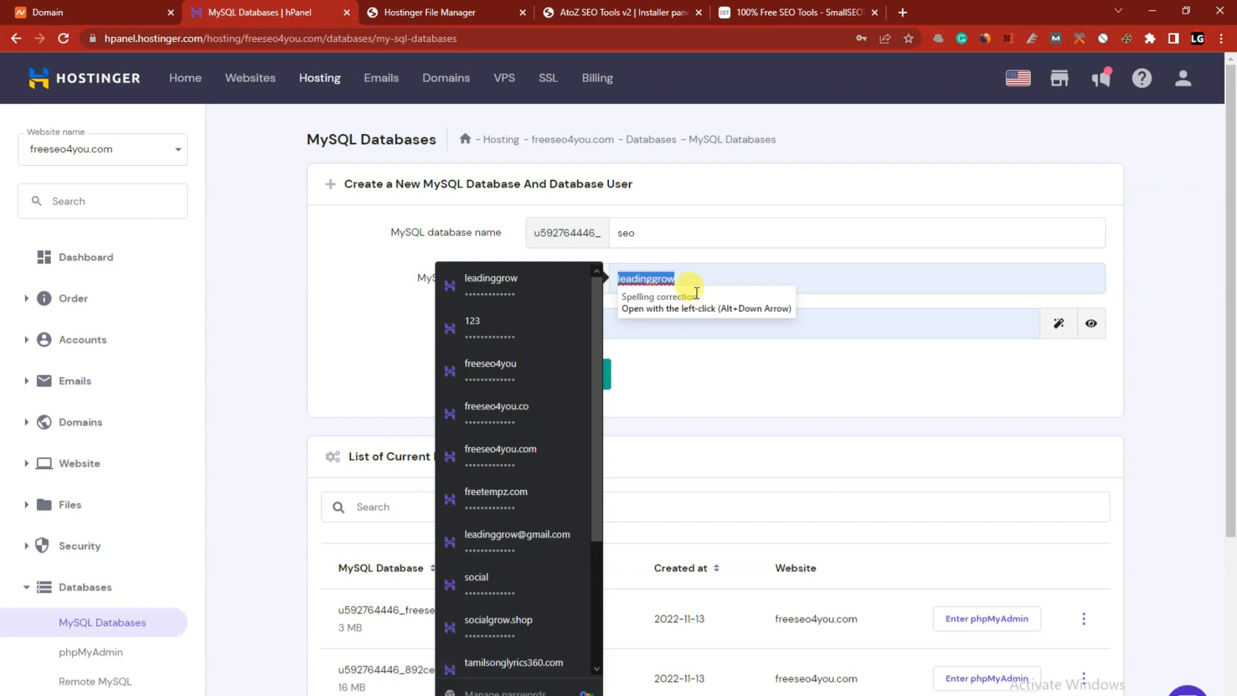
pyautogui.write('seo')
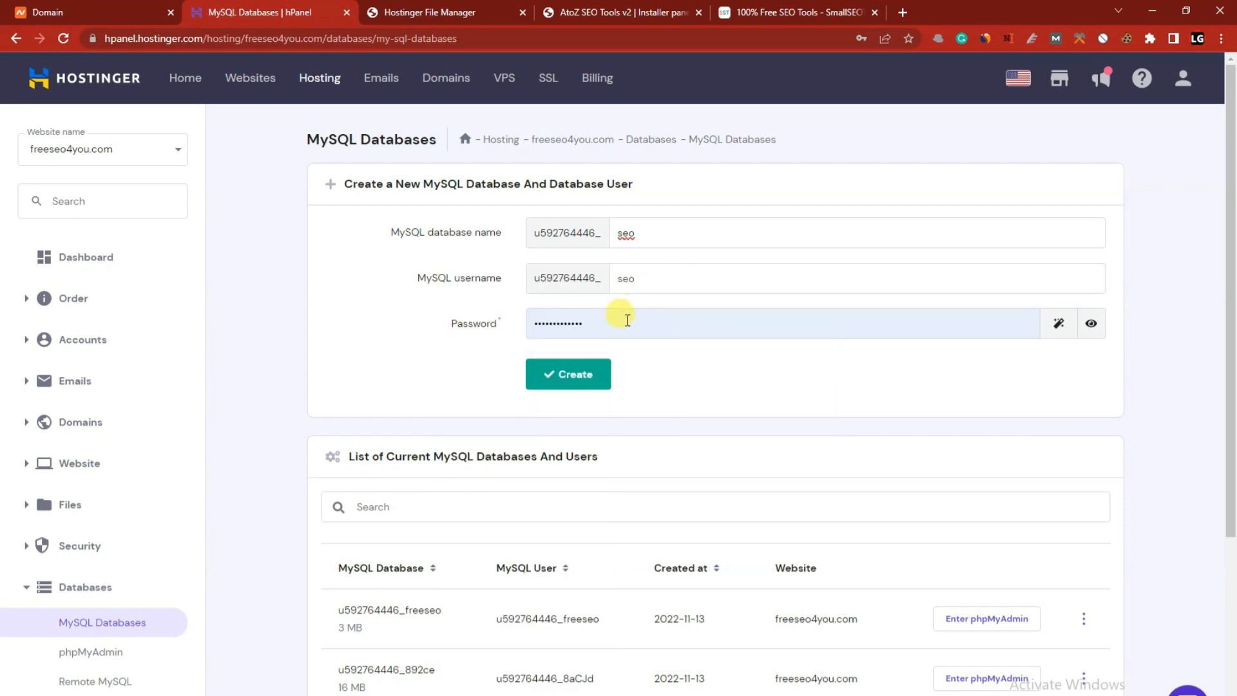
pyautogui.click(577, 373)
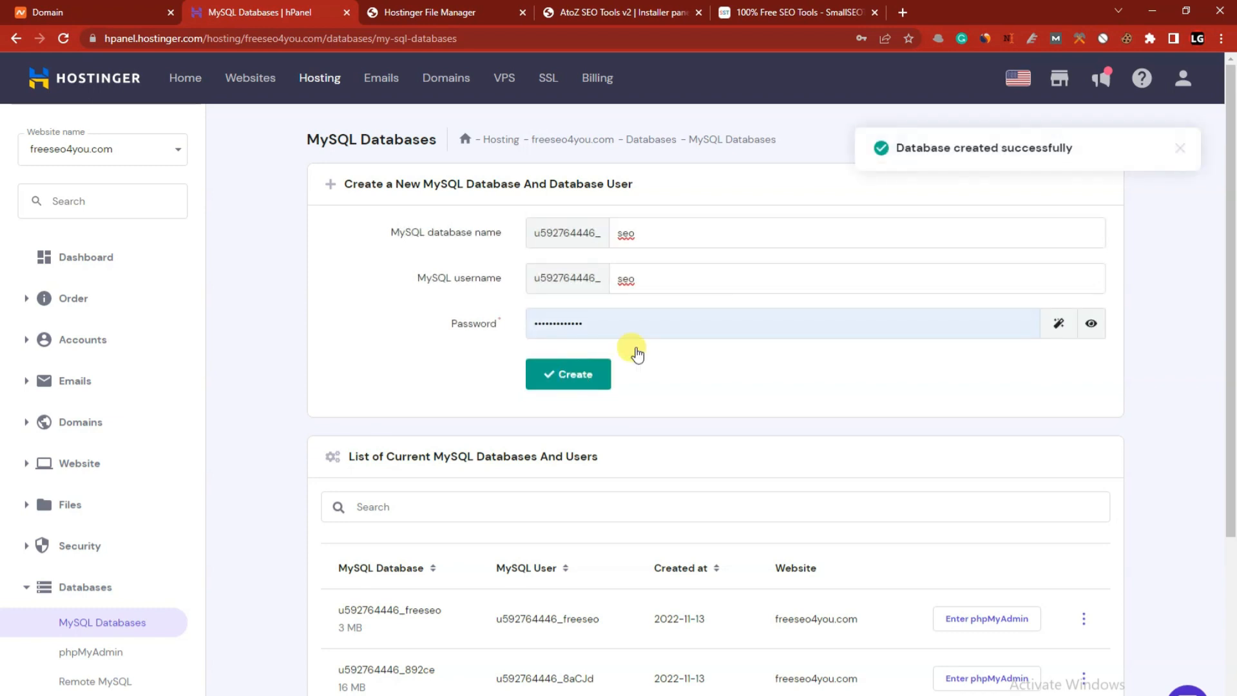
# Copy the full name of the newly created seo database from the database list and return to the AtoZ SEO Tools installer
pyautogui.scroll(-5, 733, 550)
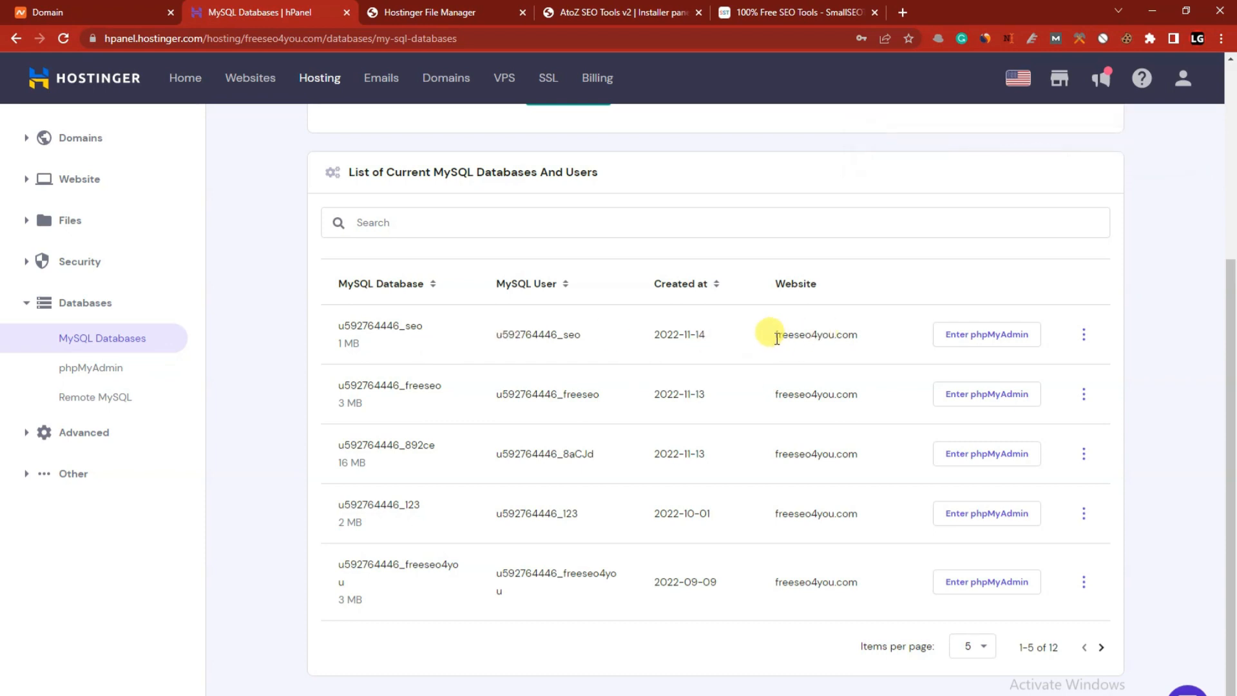
pyautogui.moveTo(424, 325); pyautogui.dragTo(356, 325)
pyautogui.rightClick(357, 327)
pyautogui.click(371, 337)
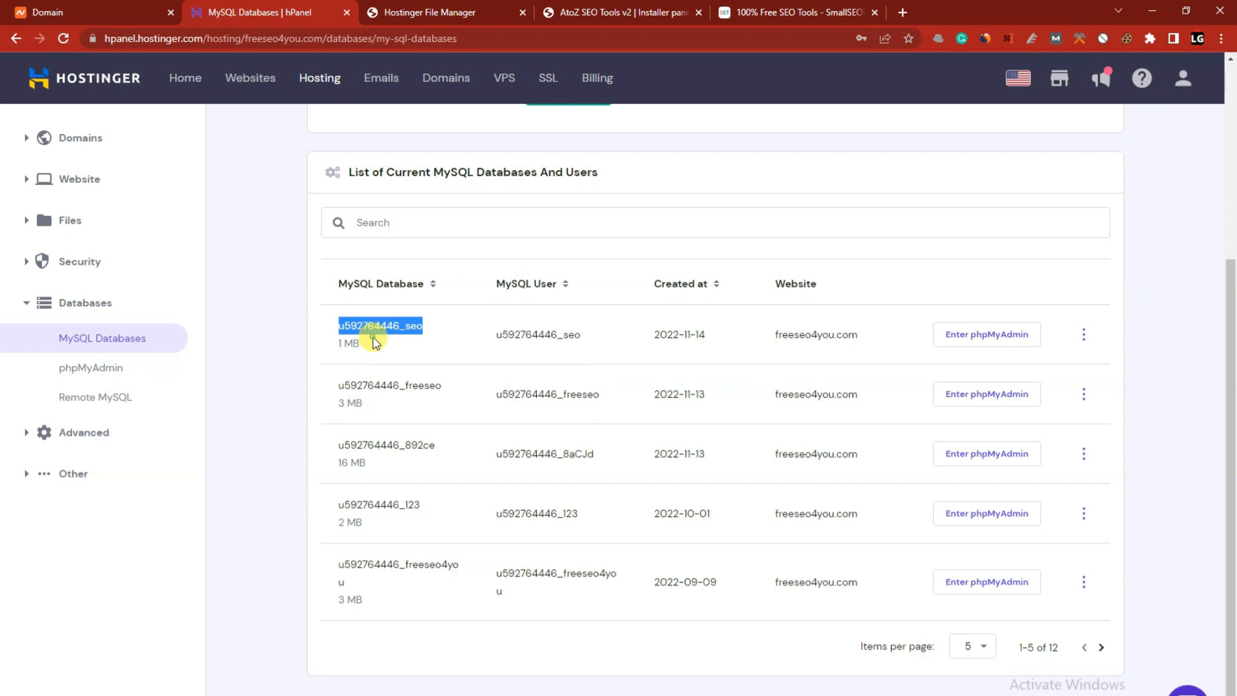
pyautogui.click(474, 6)
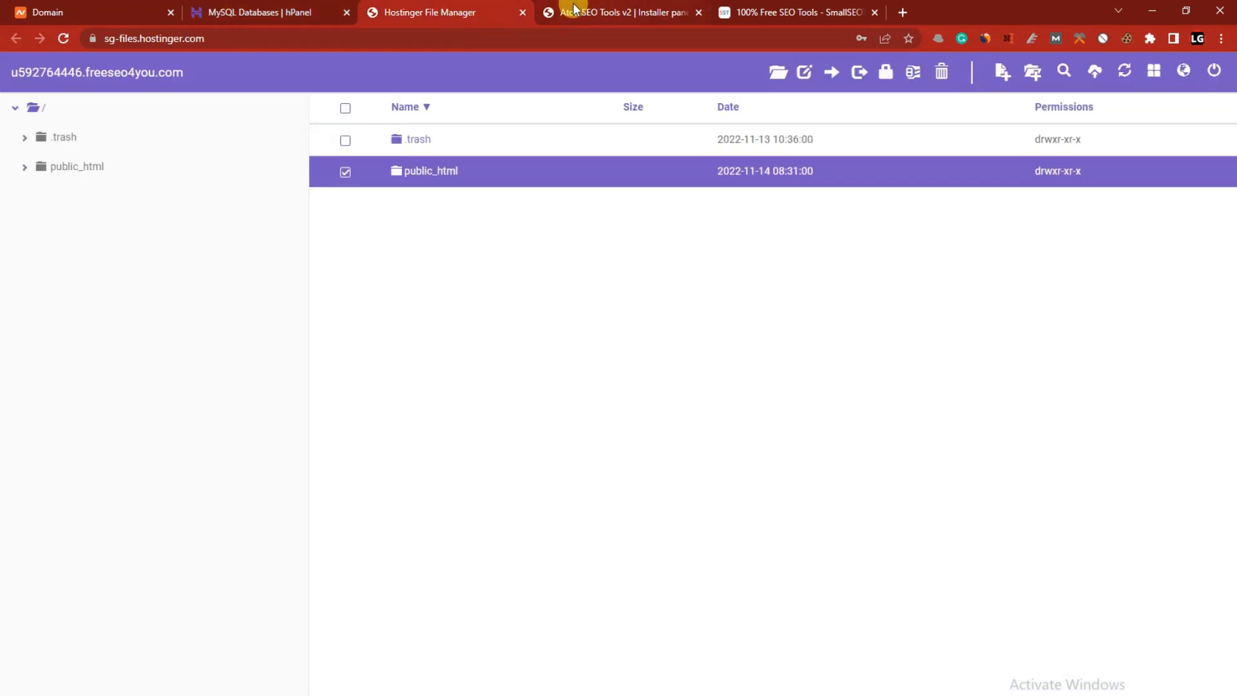
pyautogui.click(592, 13)
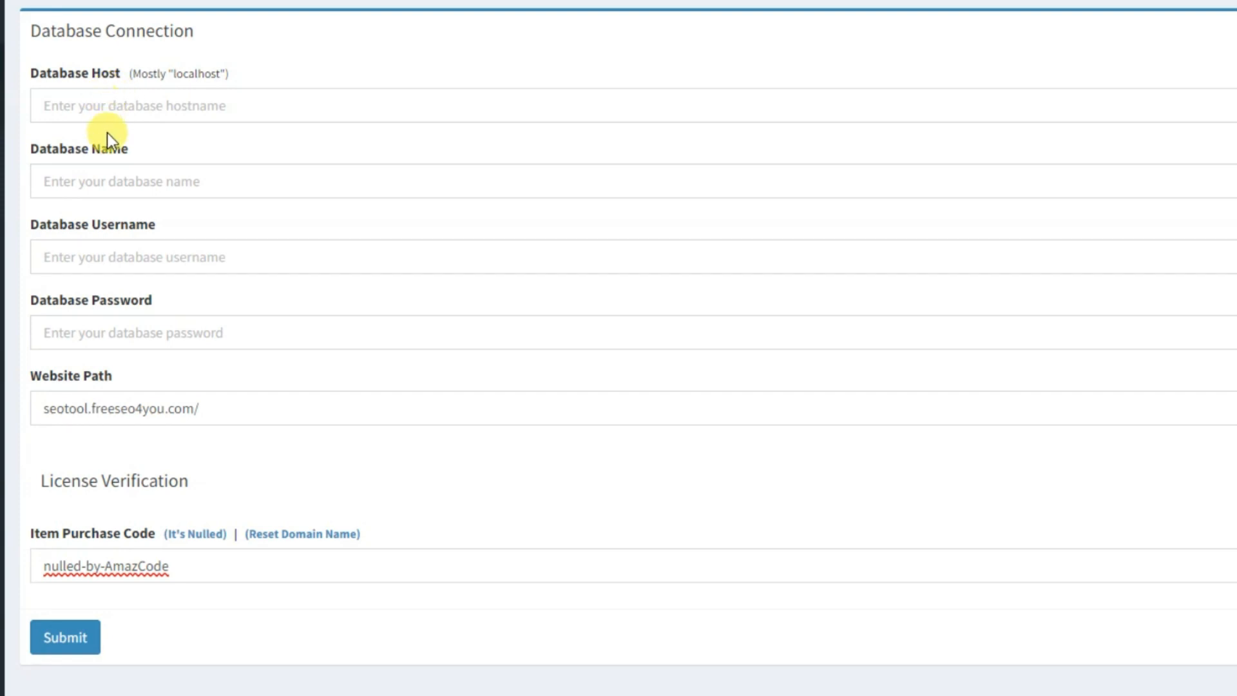
# Fill in both the database name and database username with the copied full name of the seo database
pyautogui.click(102, 179)
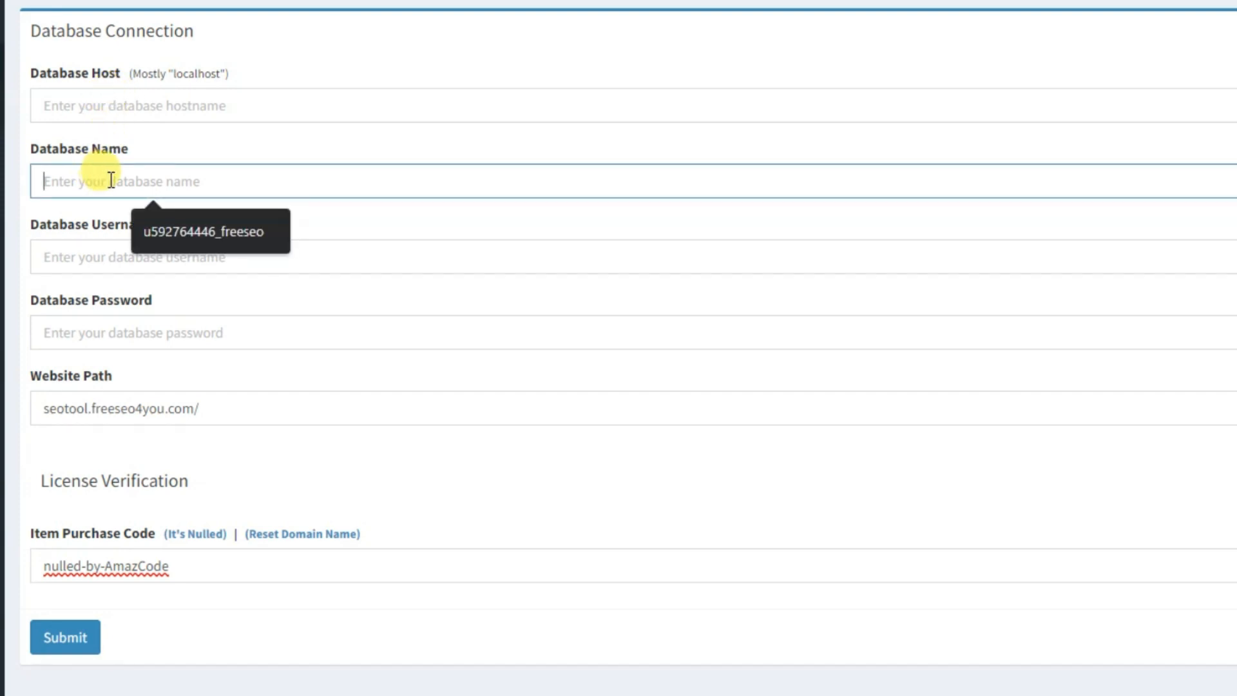
pyautogui.hotkey('ctrl', 'v')
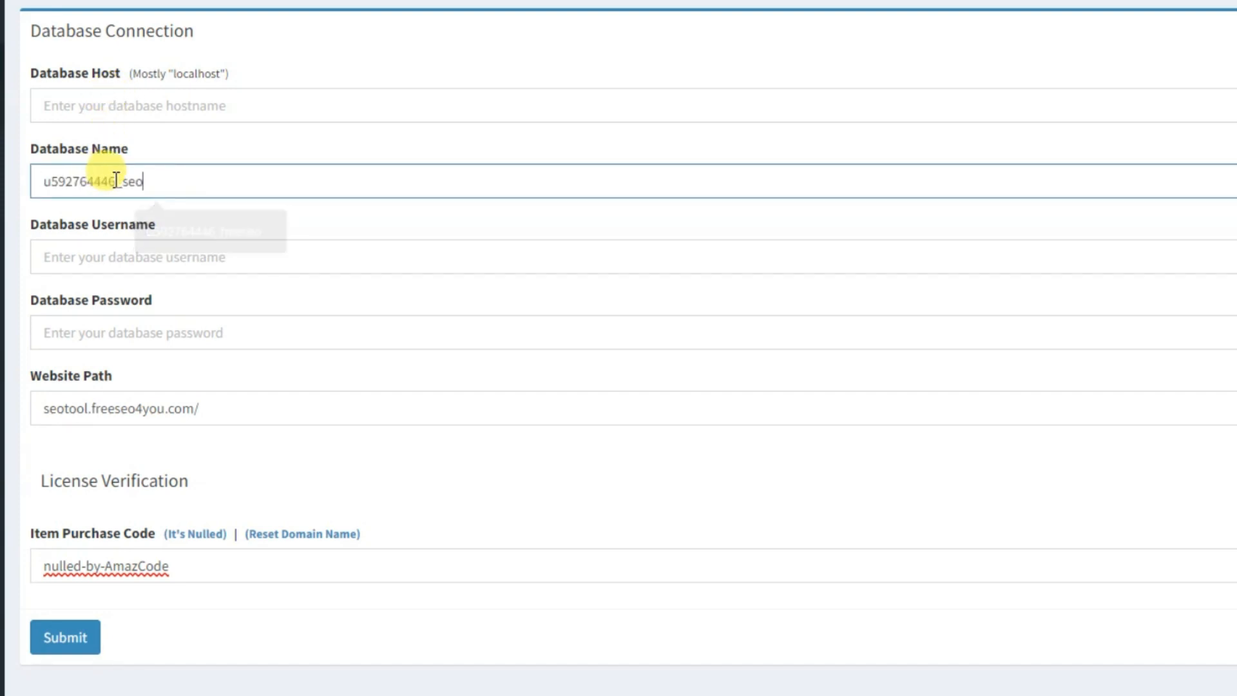
pyautogui.click(129, 260)
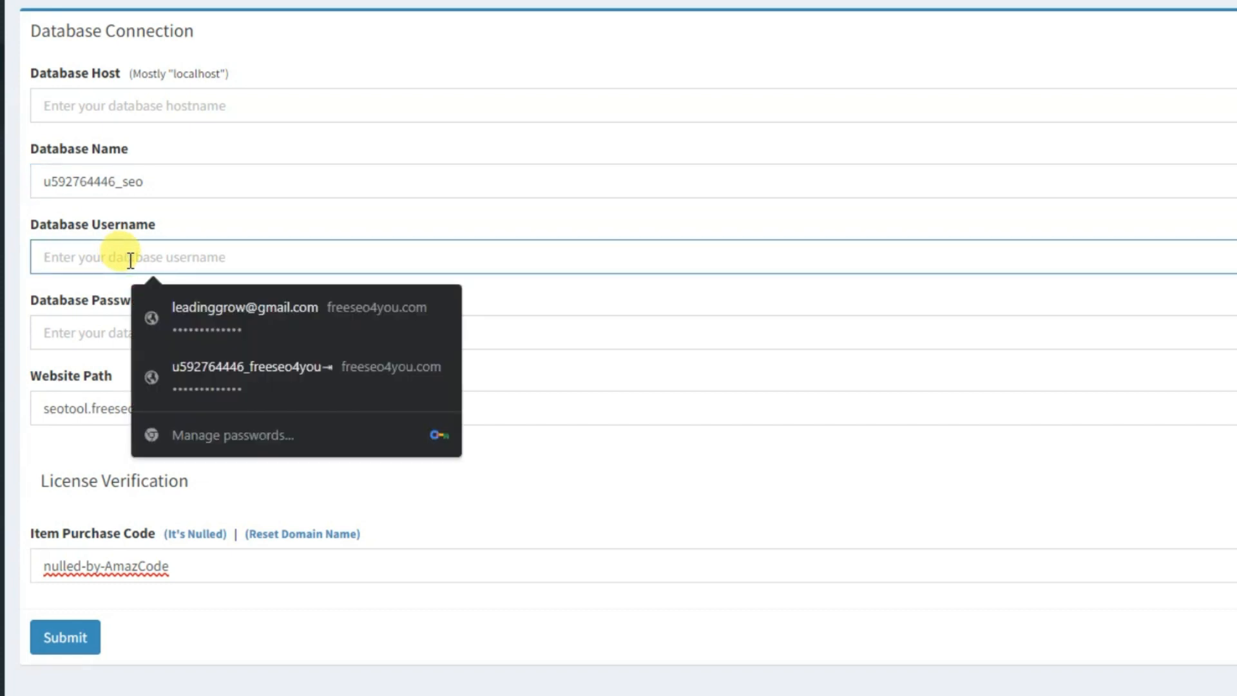
pyautogui.hotkey('ctrl', 'v')
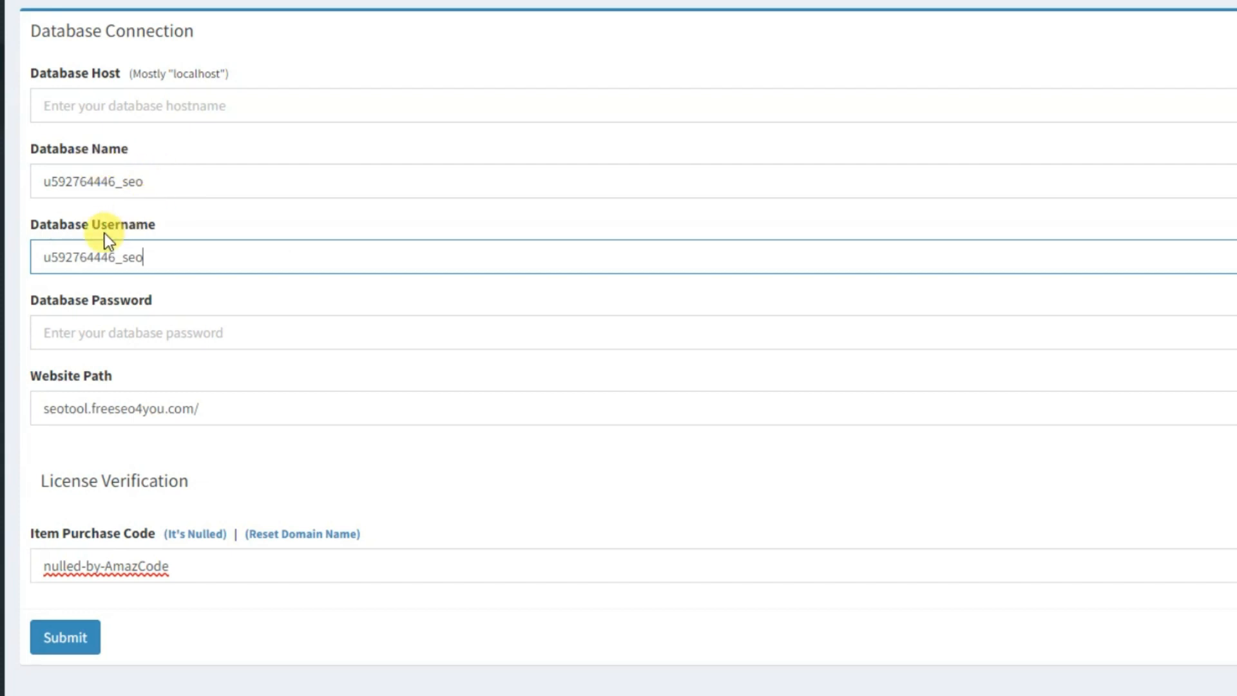
# Enter the database password and set the database host to localhost
pyautogui.click(124, 322)
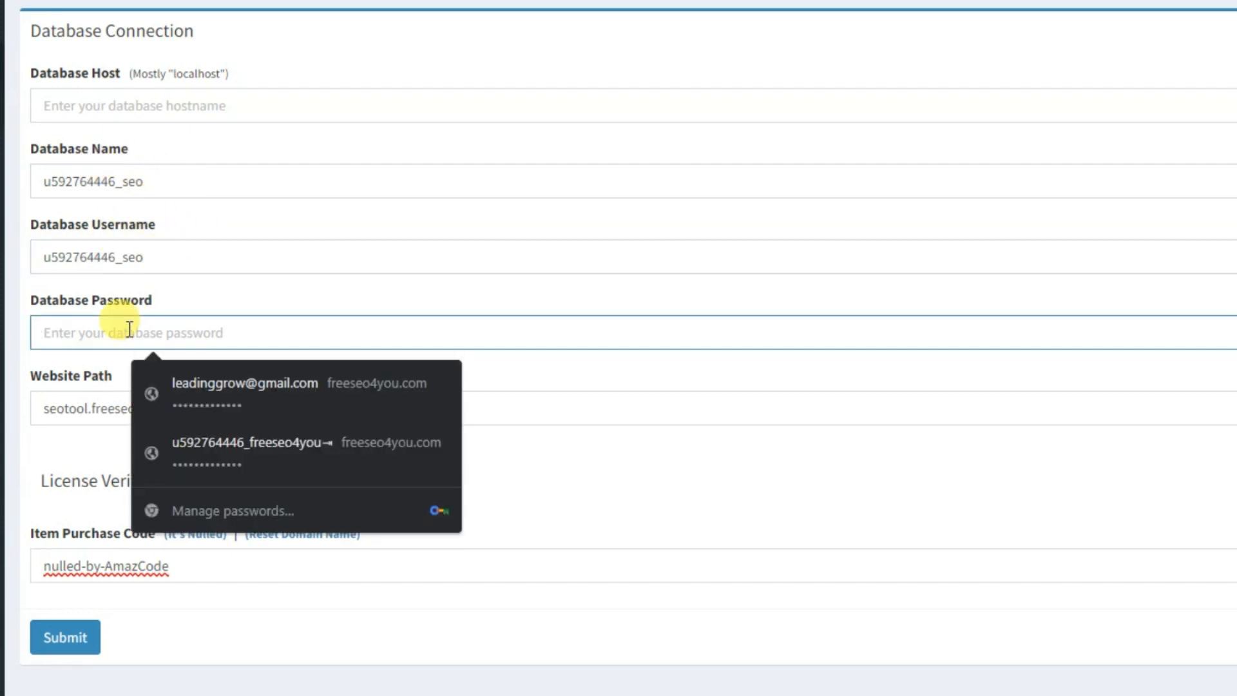
pyautogui.hotkey('ctrl', 'v')
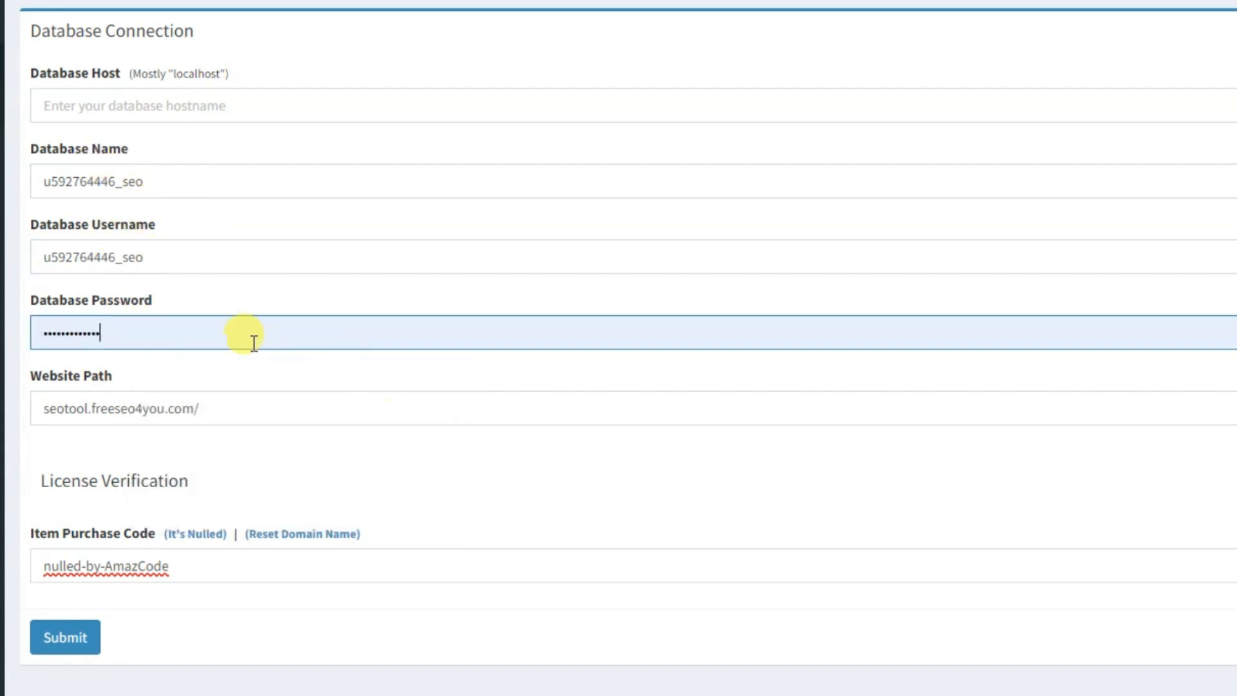
pyautogui.doubleClick(176, 75)
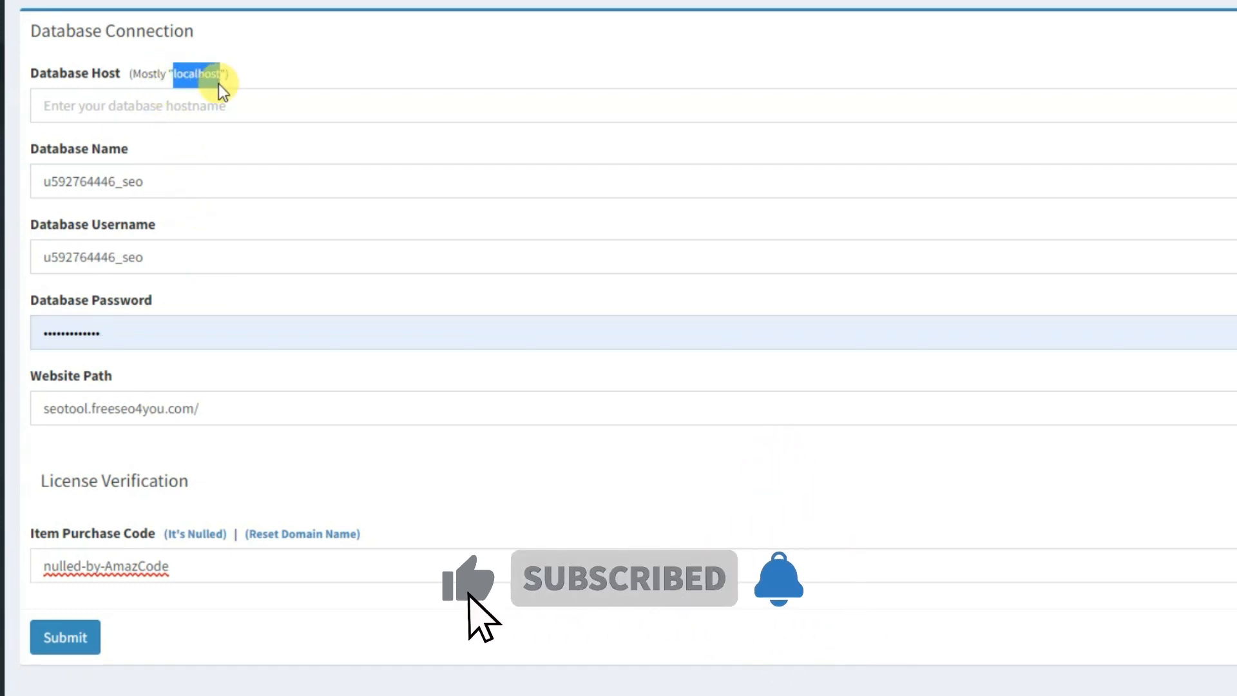
pyautogui.click(160, 116)
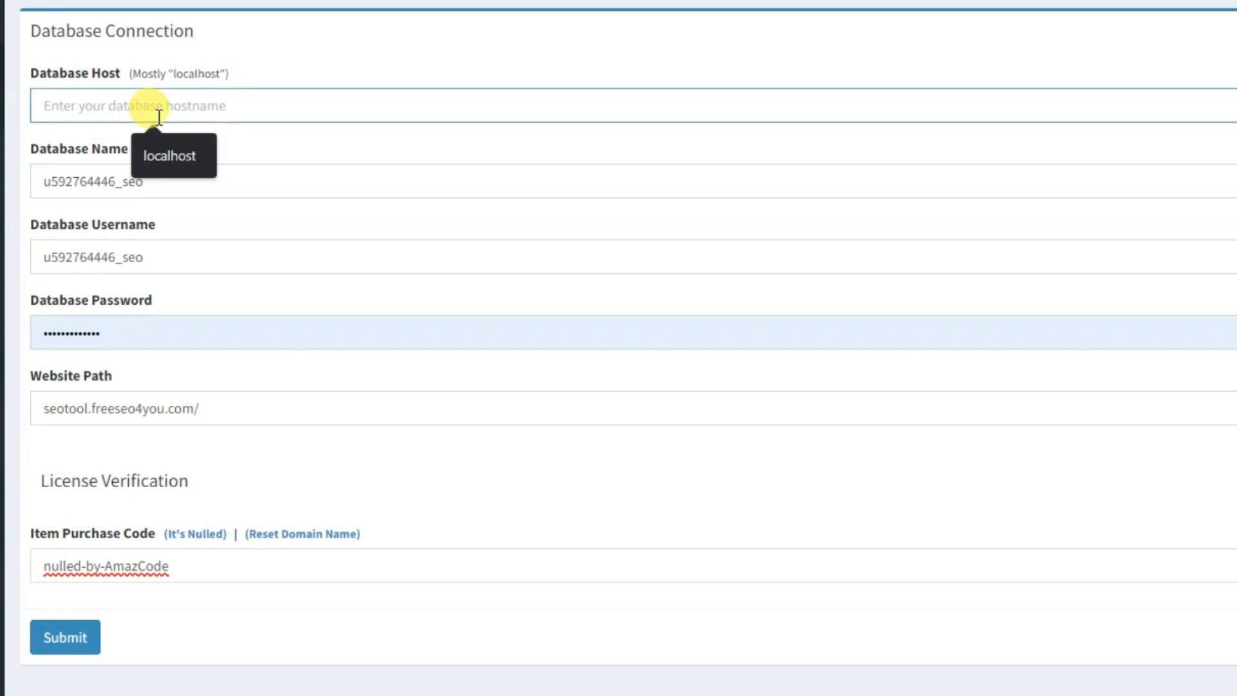
pyautogui.click(164, 151)
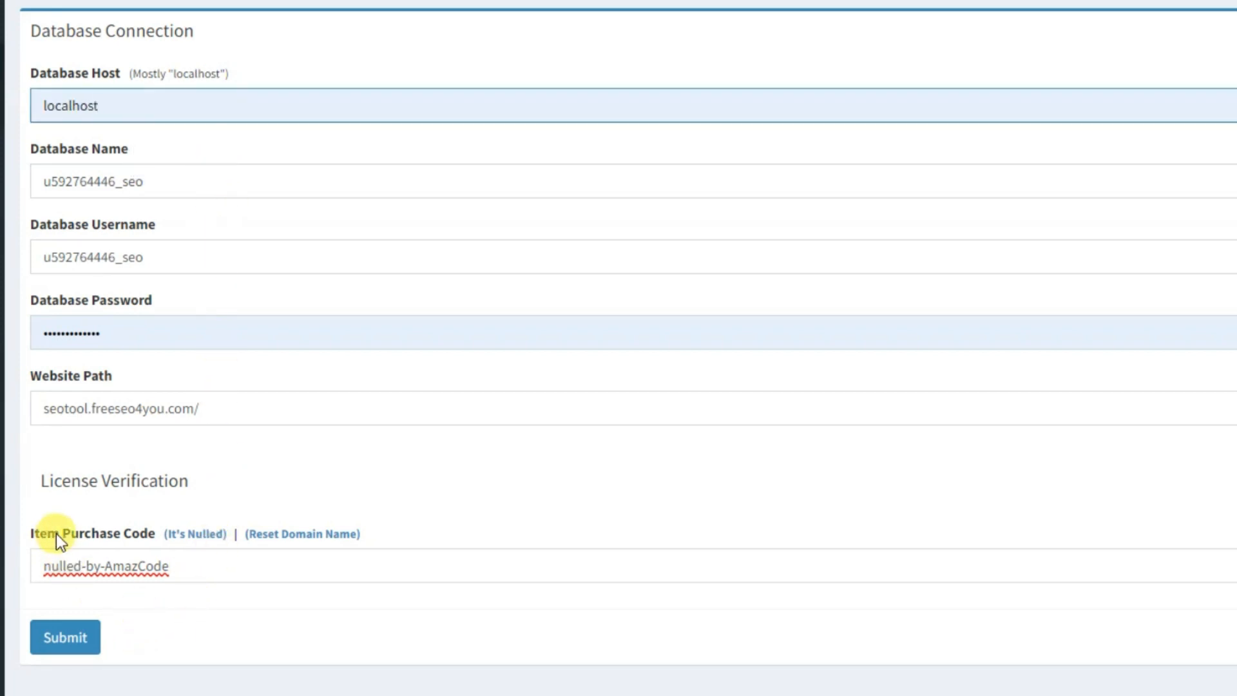
# Submit the database connection form with the prefilled item purchase code and decline saving the database password in the browser
pyautogui.moveTo(195, 572); pyautogui.dragTo(15, 577)
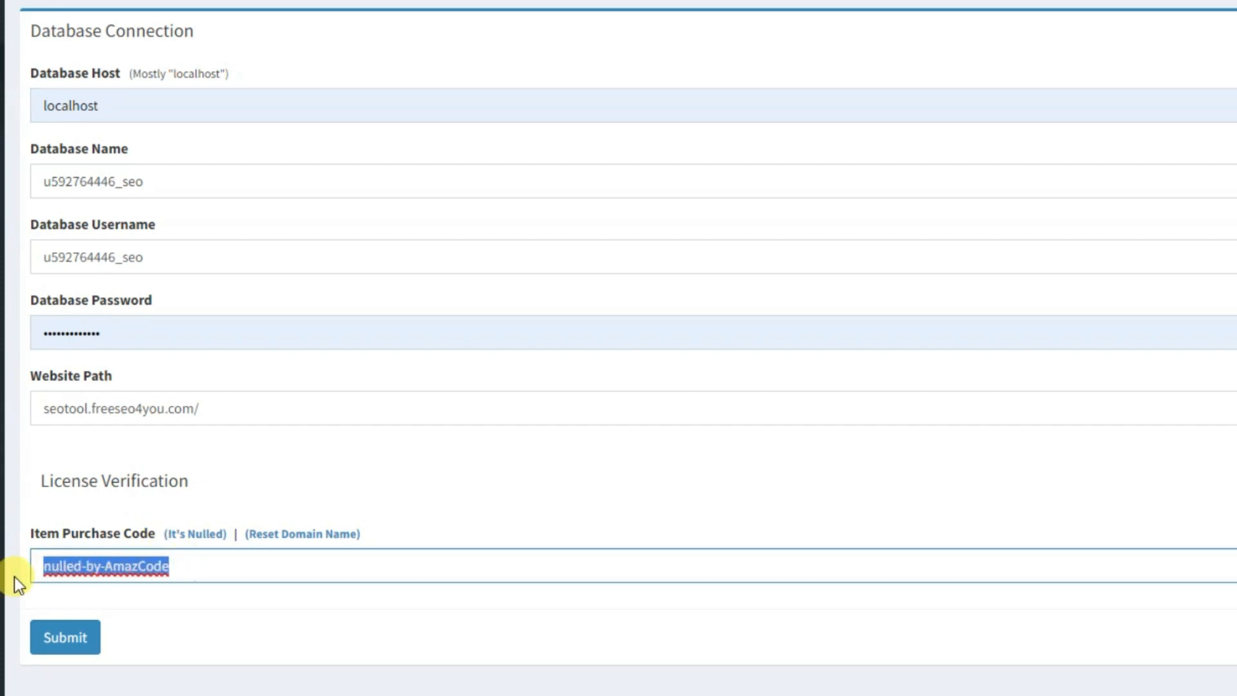
pyautogui.click(129, 563)
pyautogui.click(408, 567)
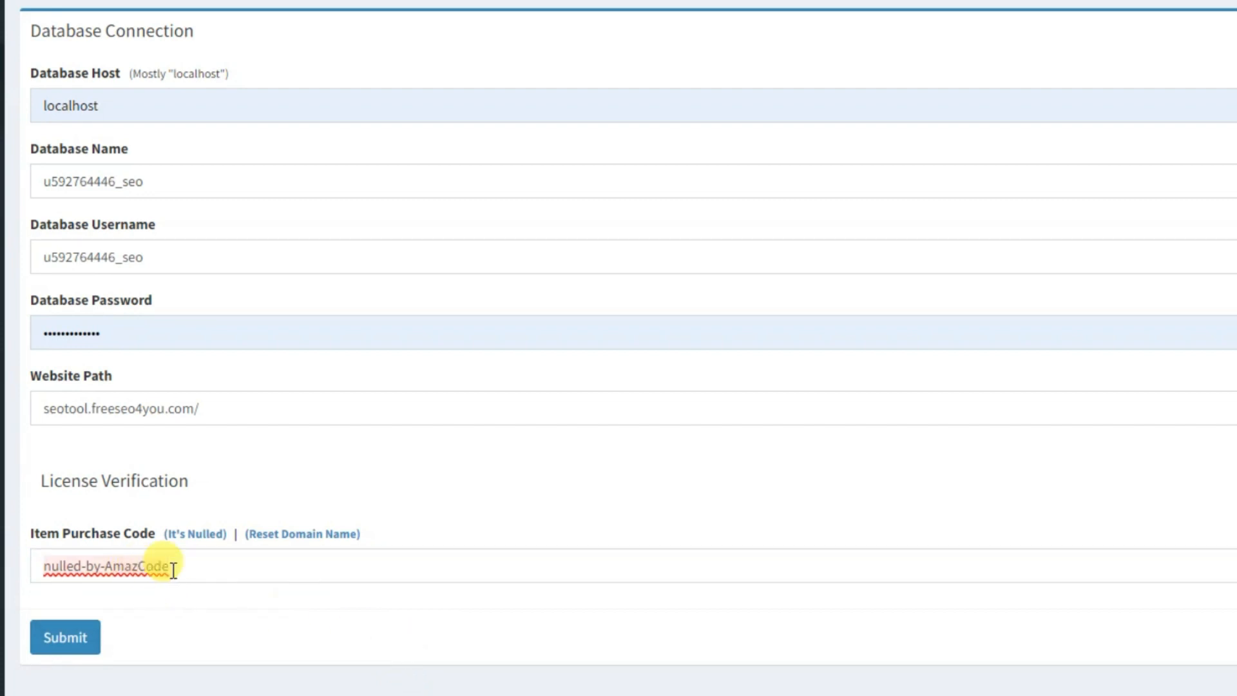
pyautogui.moveTo(171, 567); pyautogui.dragTo(29, 575)
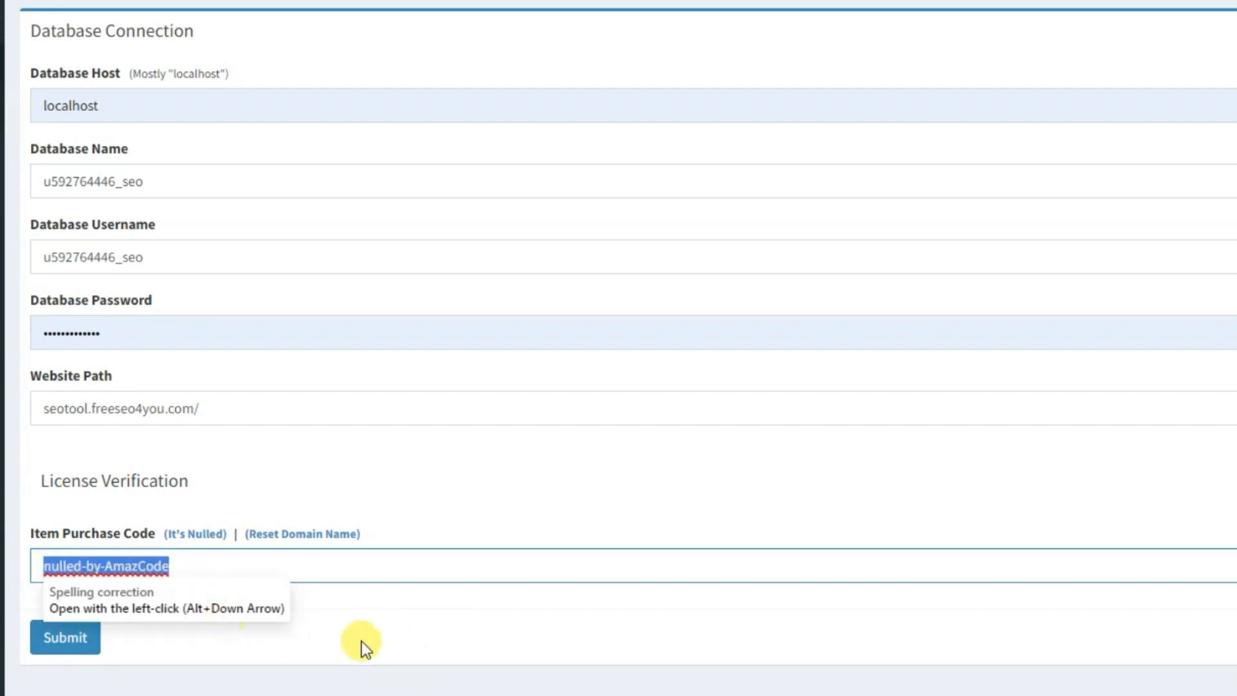
pyautogui.click(431, 601)
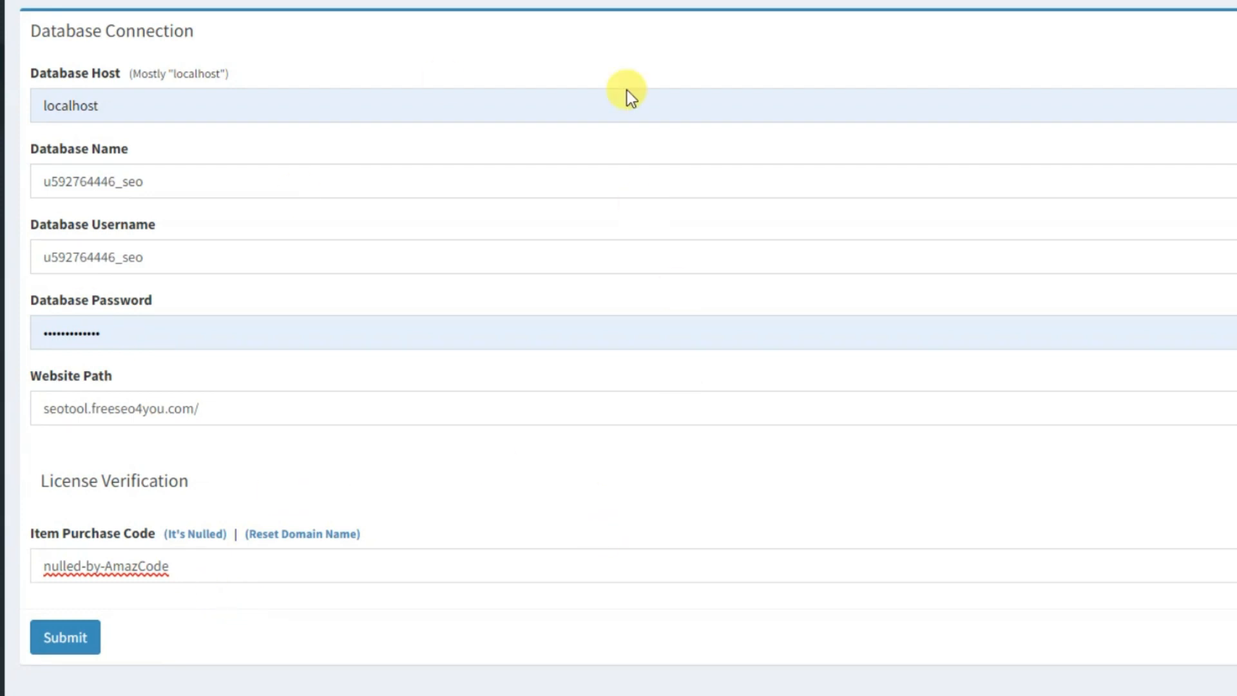
pyautogui.click(69, 637)
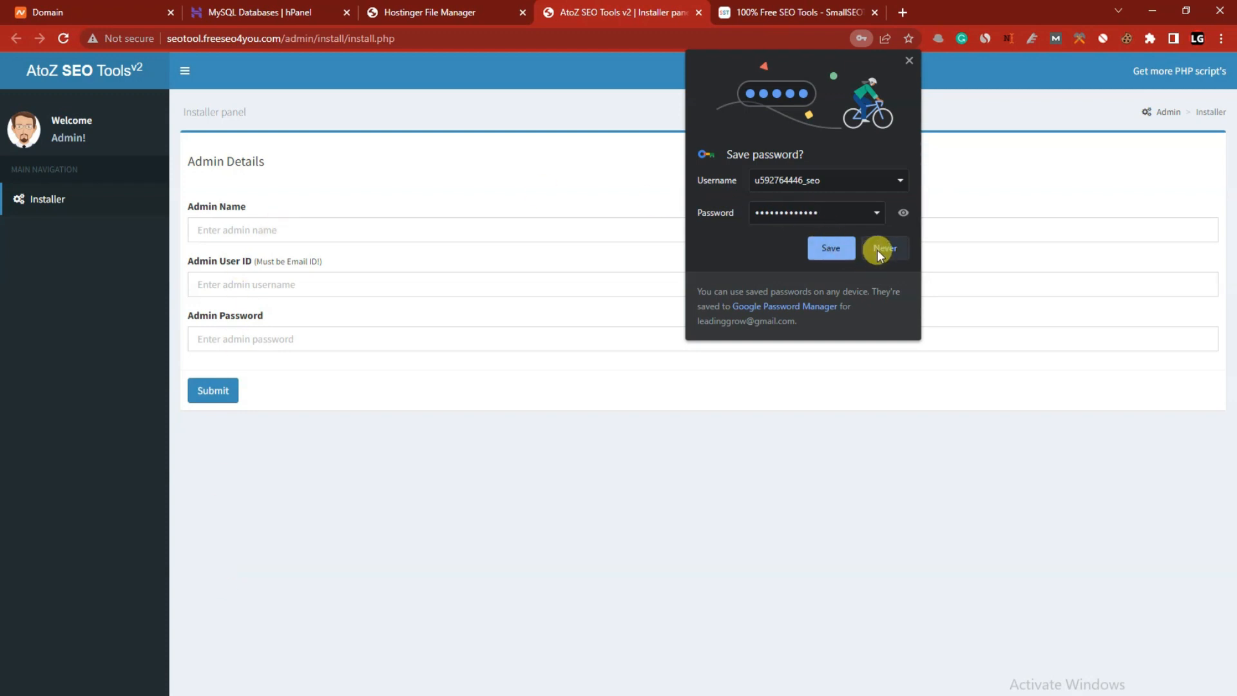
pyautogui.click(887, 250)
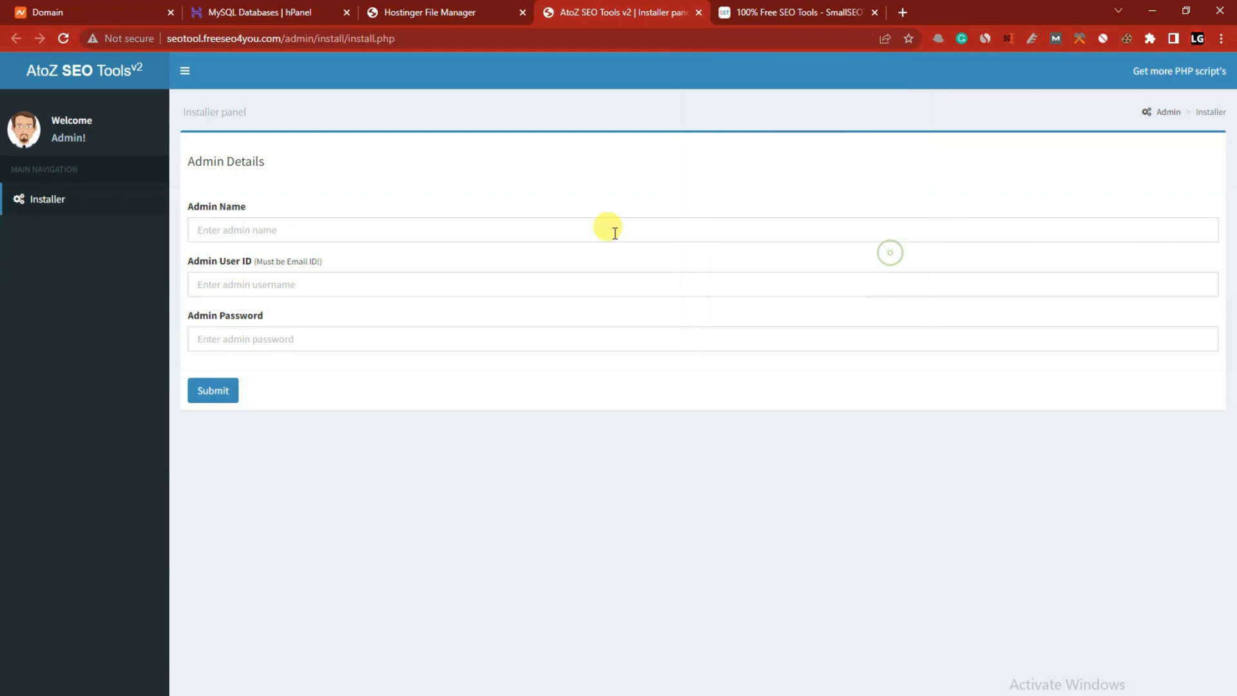
# Enter the admin name and the administrator's e-mail address as the admin user ID
pyautogui.click(329, 225)
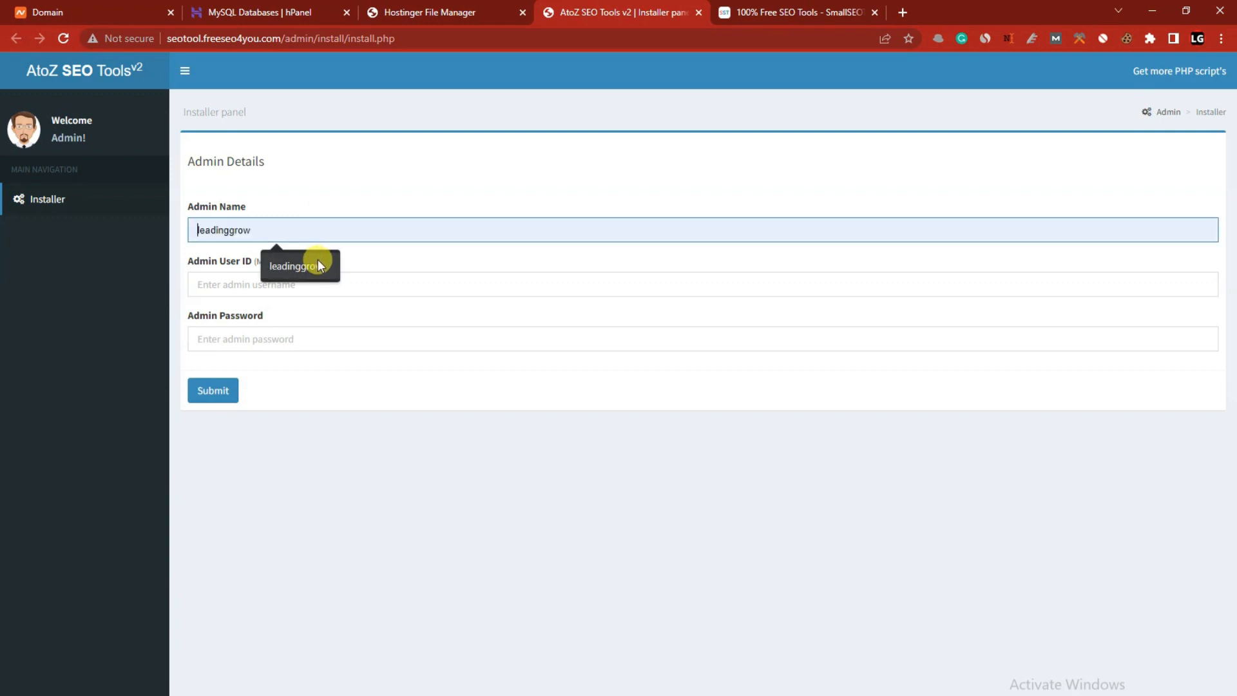
pyautogui.write('thasleem')
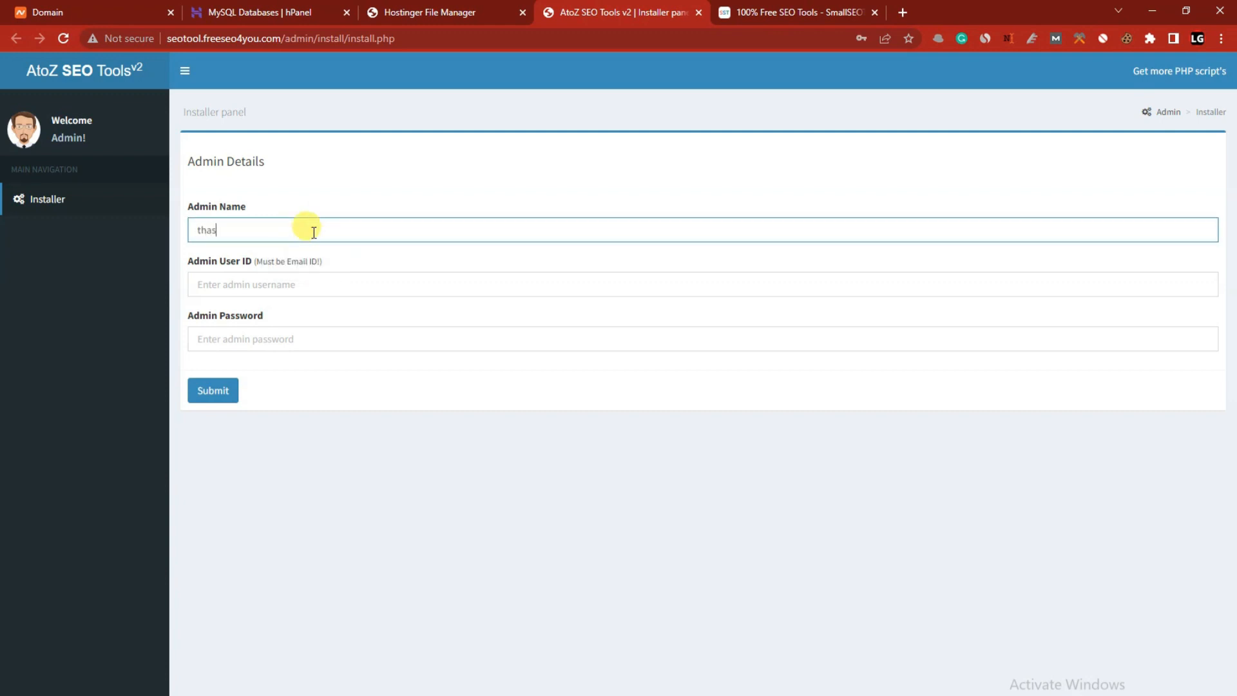
pyautogui.click(207, 287)
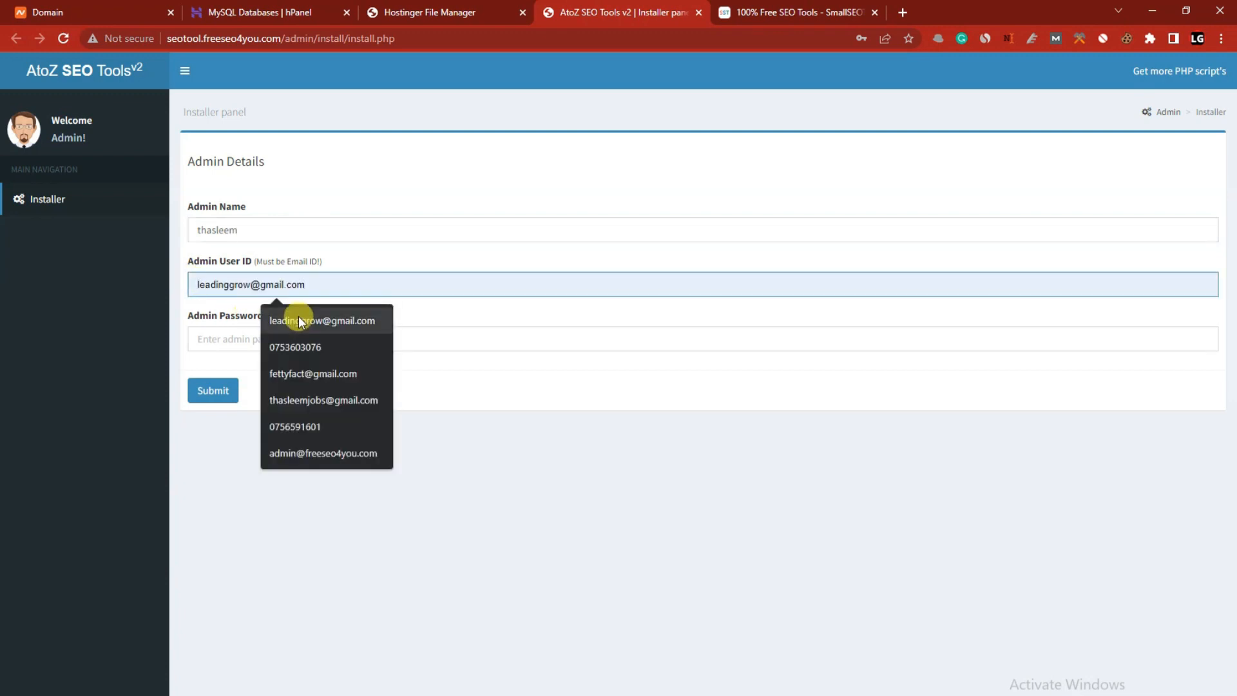
pyautogui.click(299, 317)
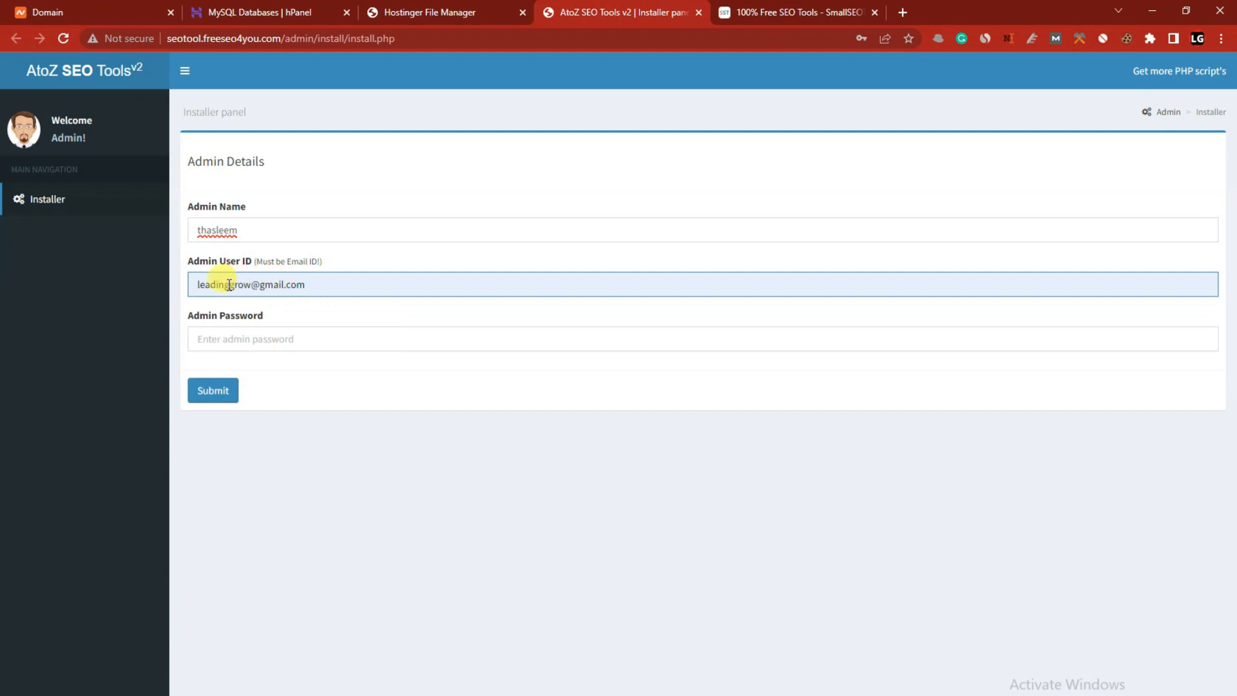
pyautogui.moveTo(219, 286); pyautogui.dragTo(361, 279)
pyautogui.click(362, 278)
# Fill in the admin password from the saved login and submit the admin details to run the installation
pyautogui.click(277, 338)
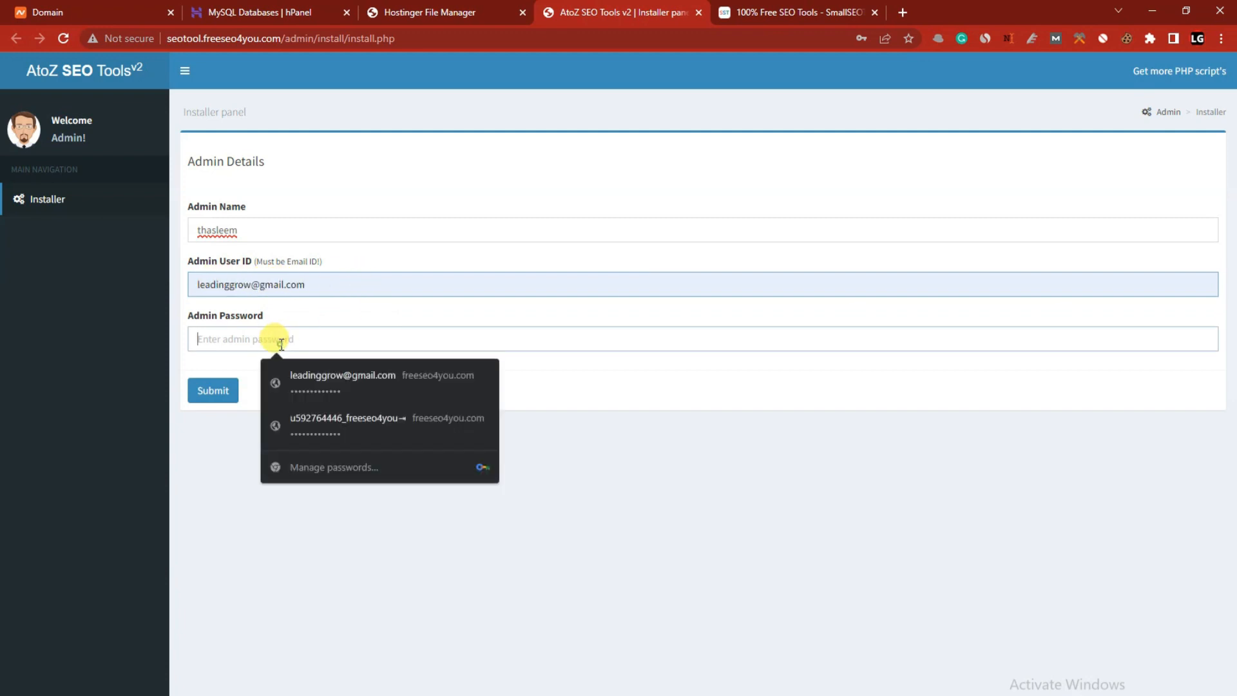
pyautogui.click(316, 380)
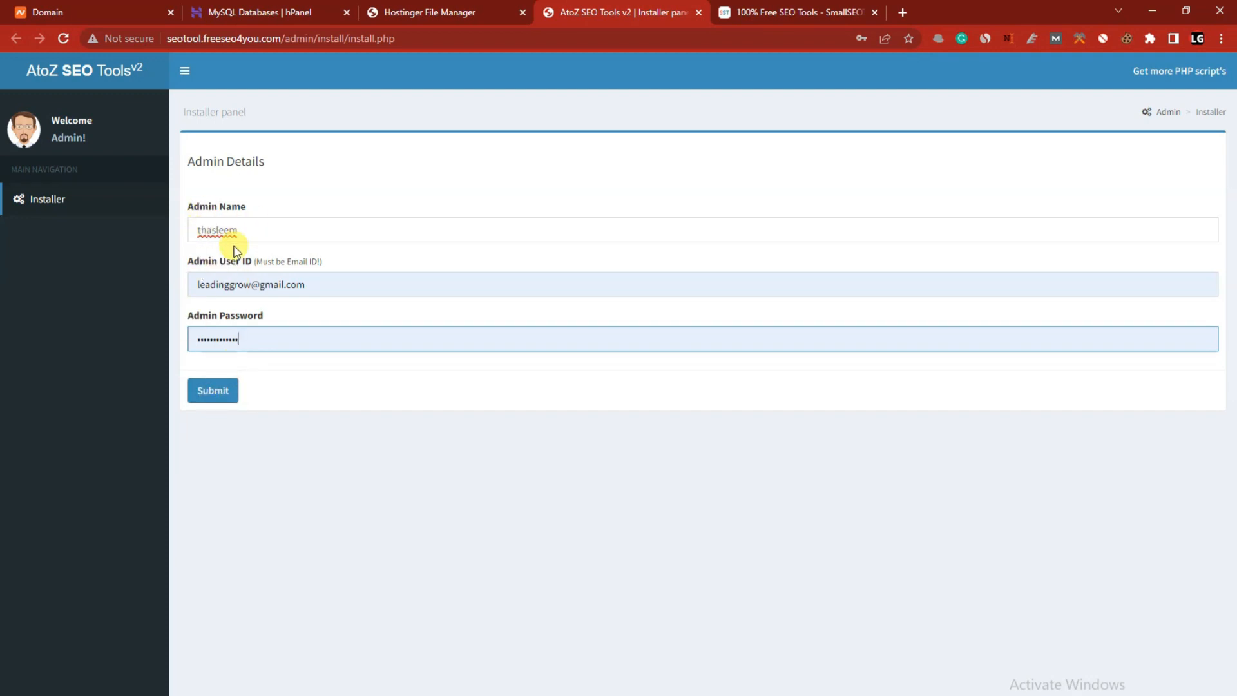
pyautogui.moveTo(219, 285); pyautogui.dragTo(325, 286)
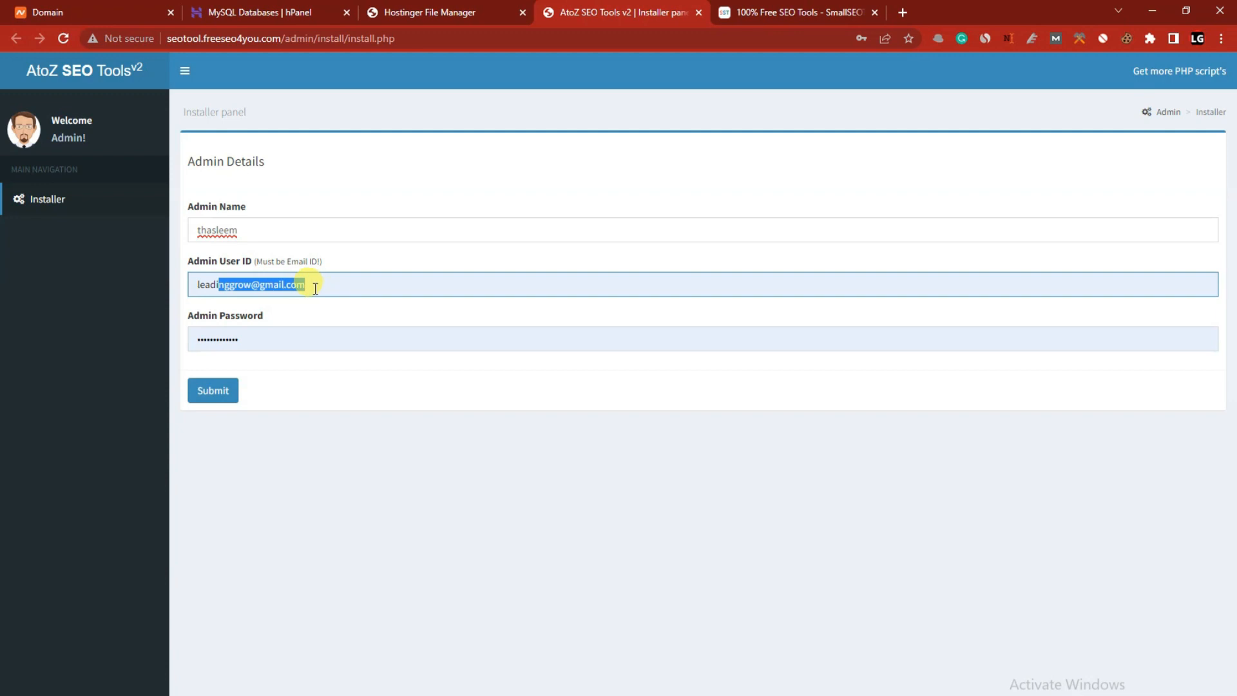
pyautogui.click(293, 333)
pyautogui.click(304, 282)
pyautogui.click(220, 391)
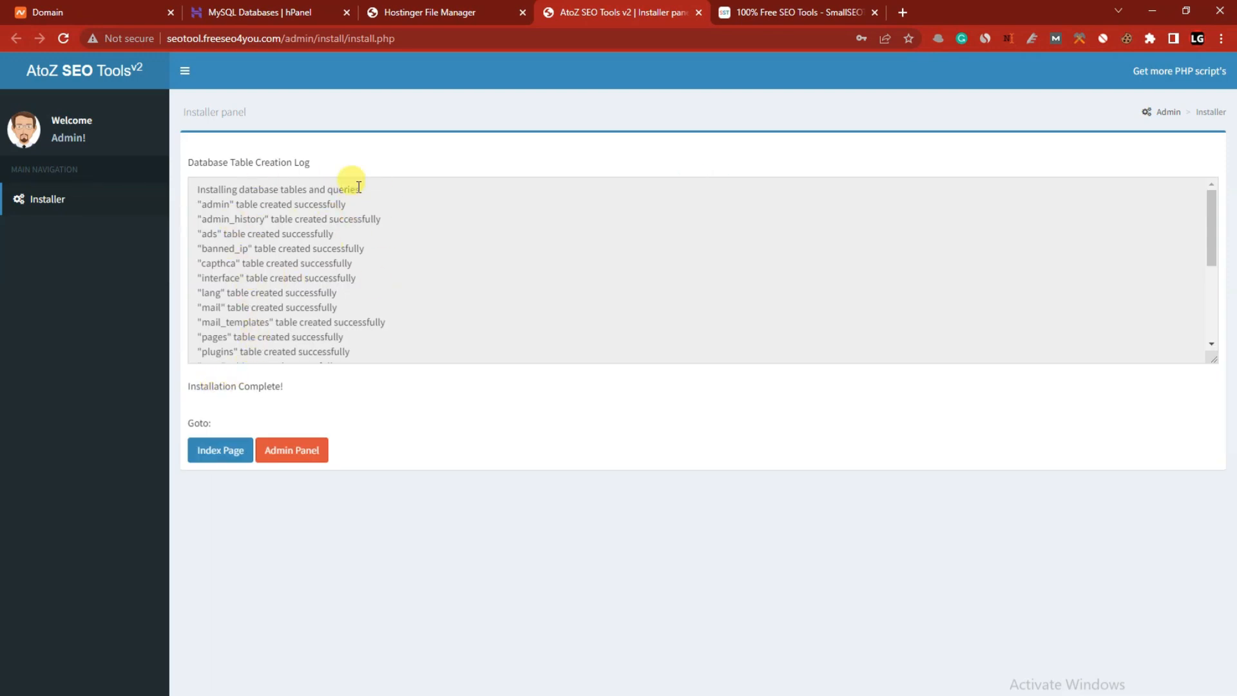
# Open the admin panel and sign in with the administrator's e-mail and password, with Remember Me enabled
pyautogui.moveTo(212, 380); pyautogui.dragTo(306, 392)
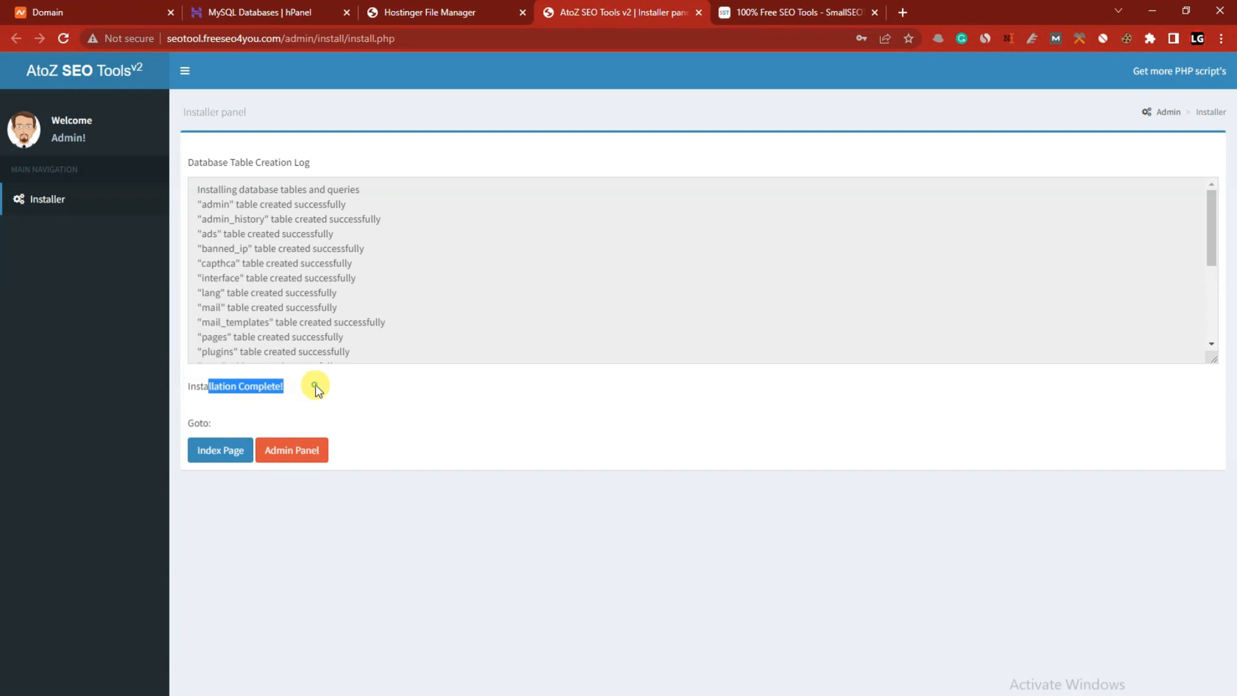
pyautogui.click(314, 452)
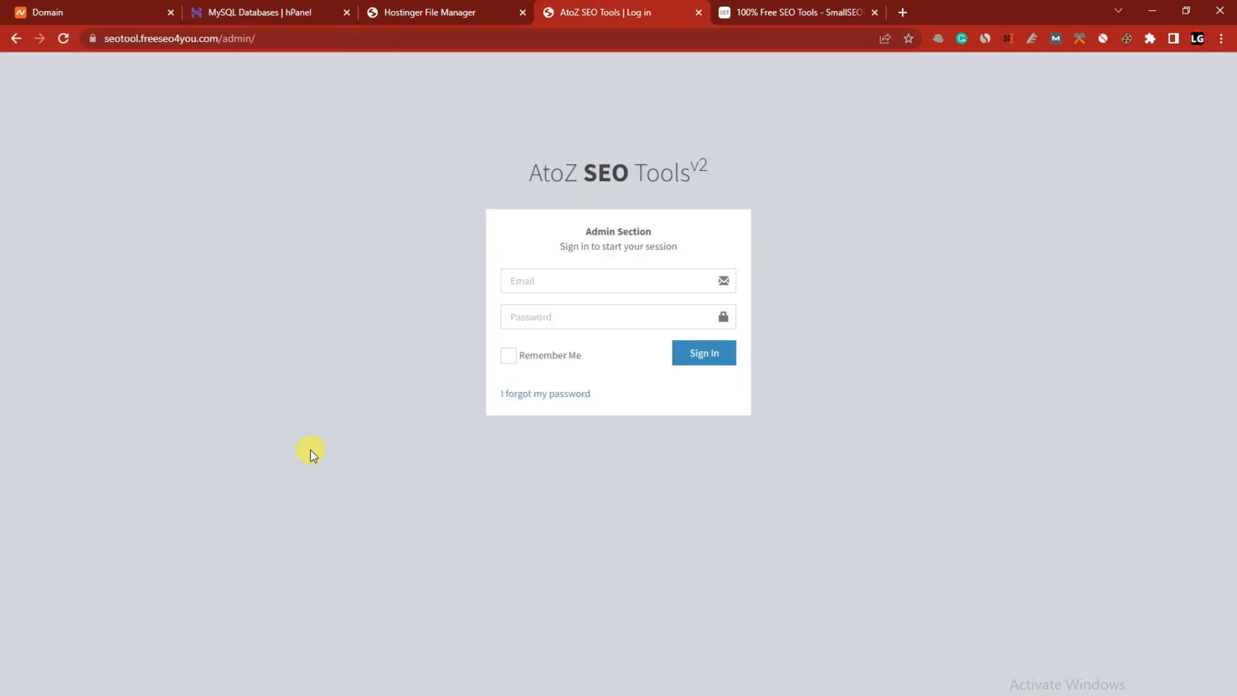
pyautogui.click(549, 290)
pyautogui.click(613, 319)
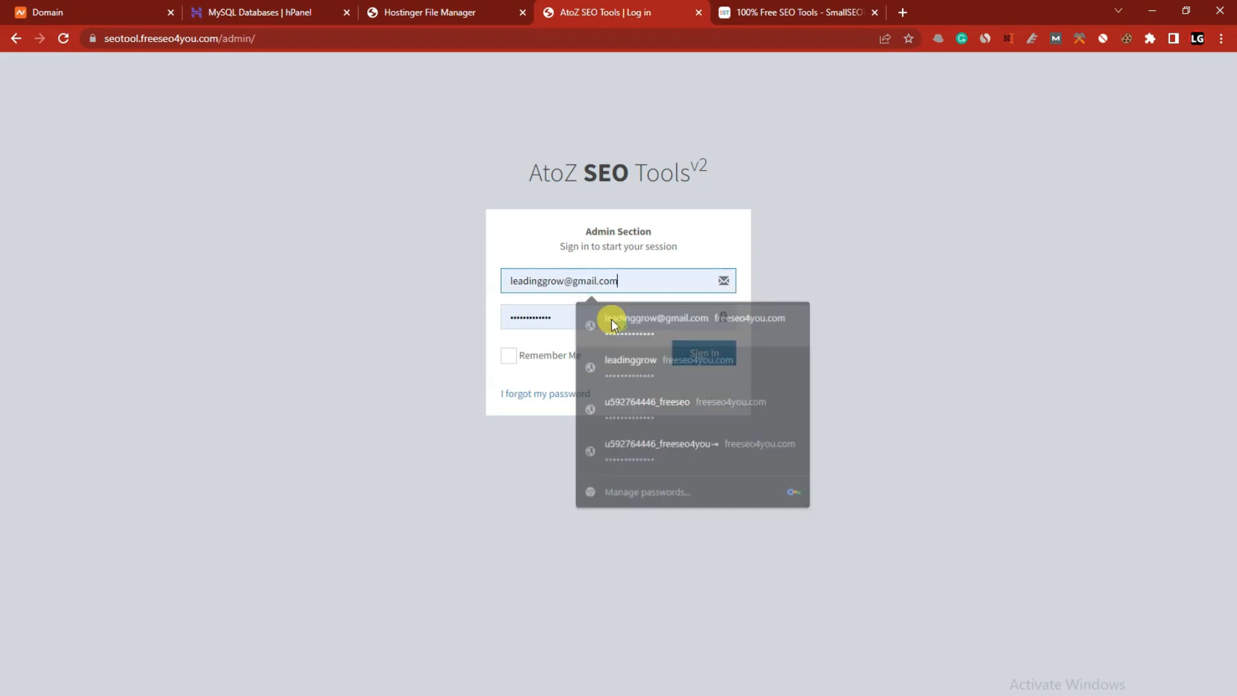
pyautogui.click(567, 281)
pyautogui.click(515, 316)
pyautogui.click(509, 359)
pyautogui.click(699, 354)
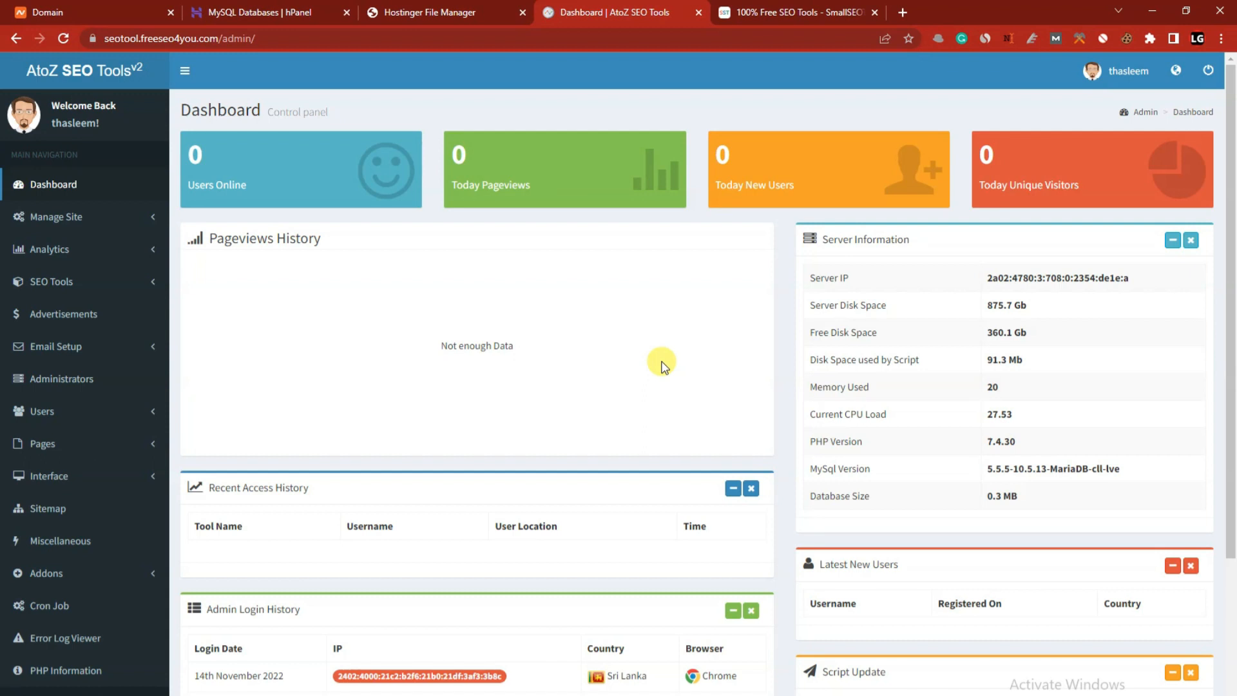
# Look through the SmallSEOTools reference site and return to the AtoZ SEO Tools dashboard
pyautogui.click(748, 12)
pyautogui.scroll(-10, 434, 262)
pyautogui.click(624, 10)
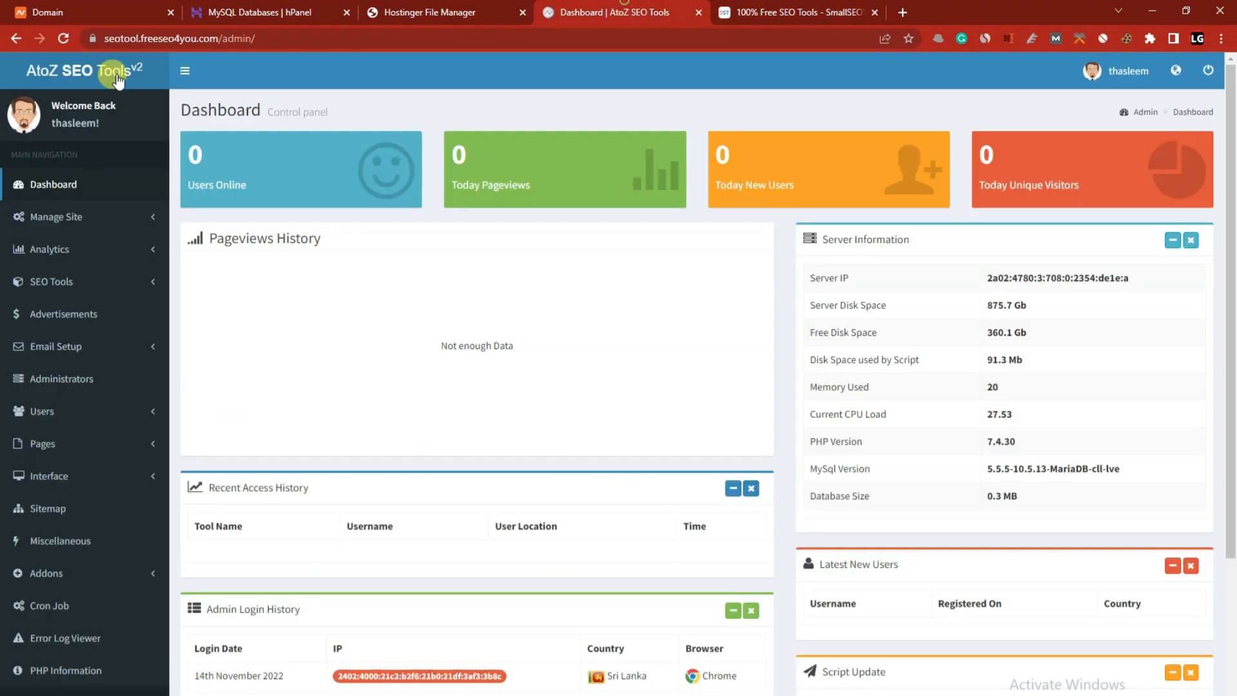
# Open the seotool.freeseo4you.com homepage in a new browser tab and examine its SEO tools grid and footer
pyautogui.moveTo(216, 35); pyautogui.dragTo(65, 43)
pyautogui.moveTo(146, 51); pyautogui.dragTo(734, 8)
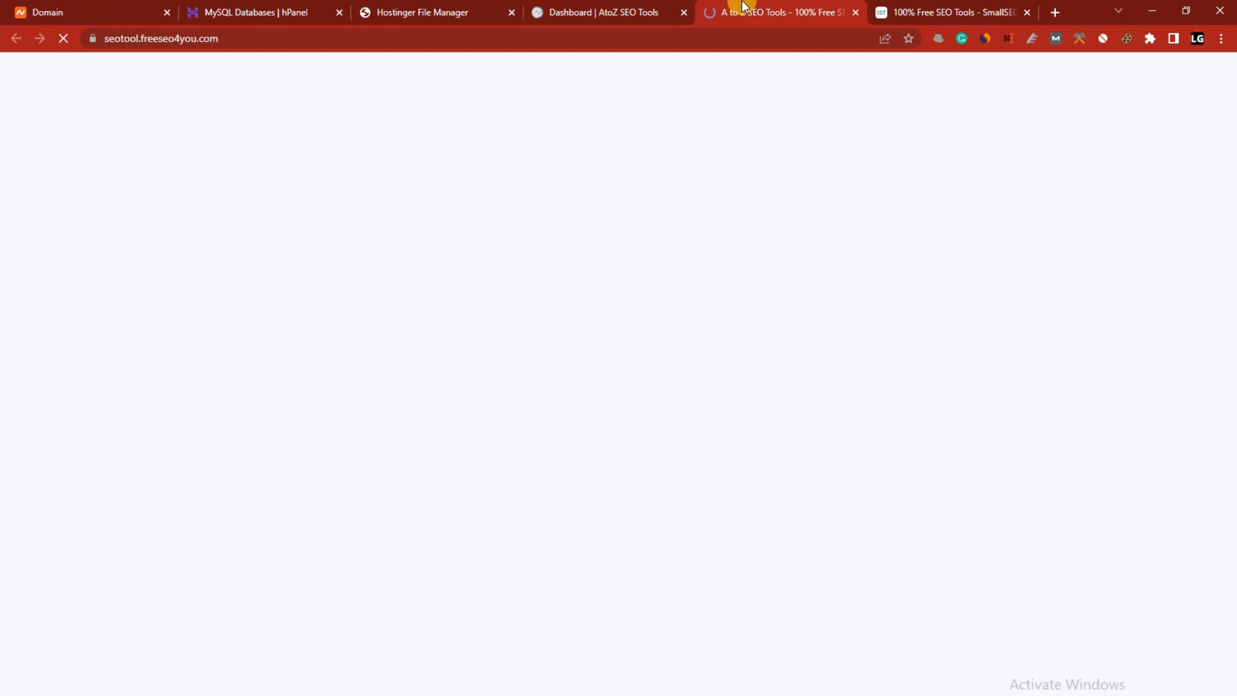
pyautogui.scroll(-2, 720, 234)
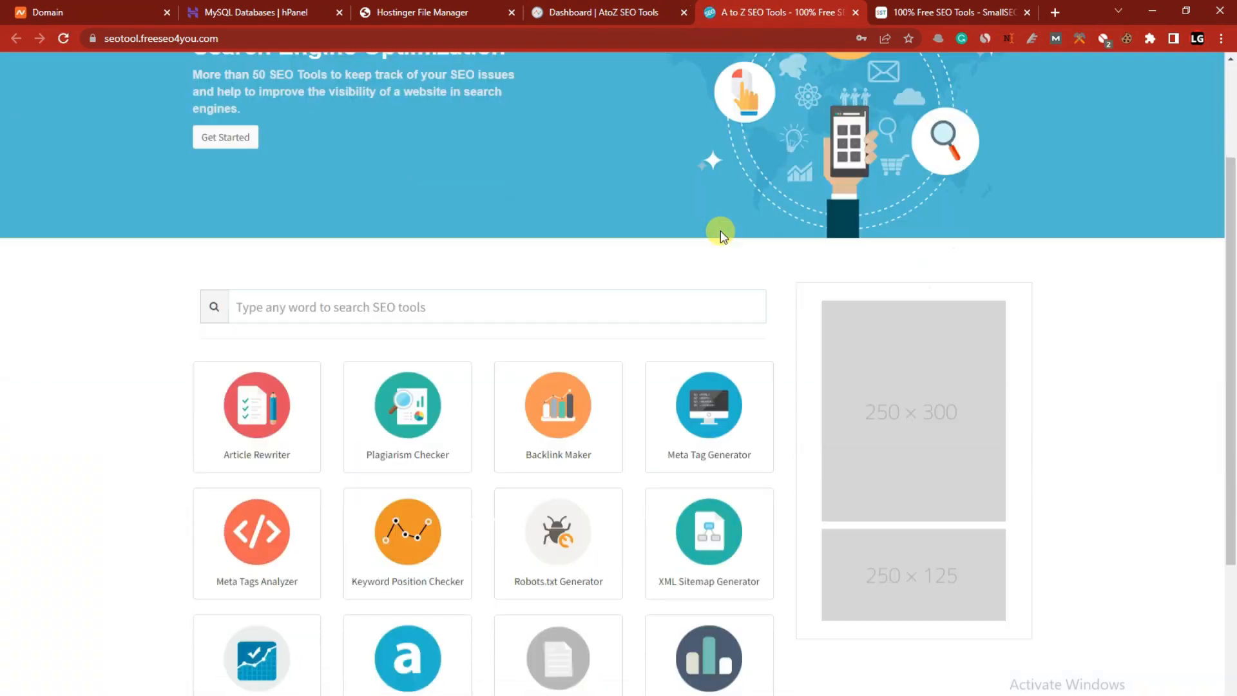
pyautogui.scroll(-4, 721, 235)
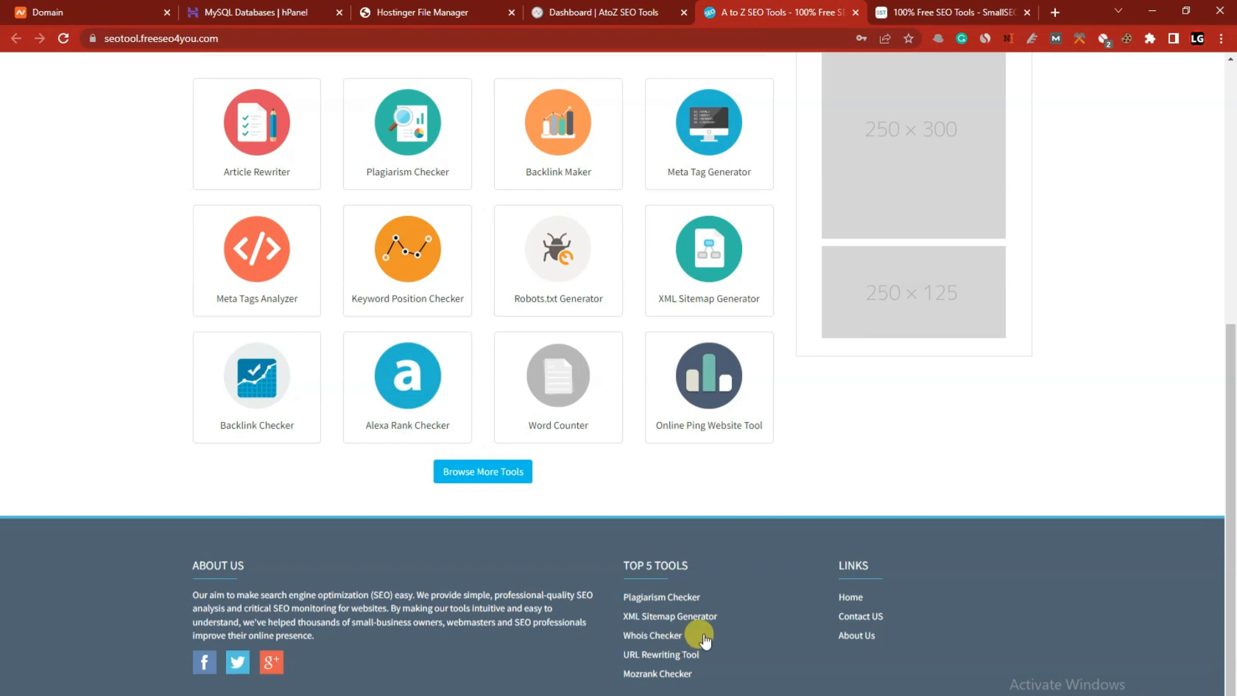
# Open the freeseo4you.com website in a new browser tab from the seotool.freeseo4you.com homepage
pyautogui.scroll(6, 698, 632)
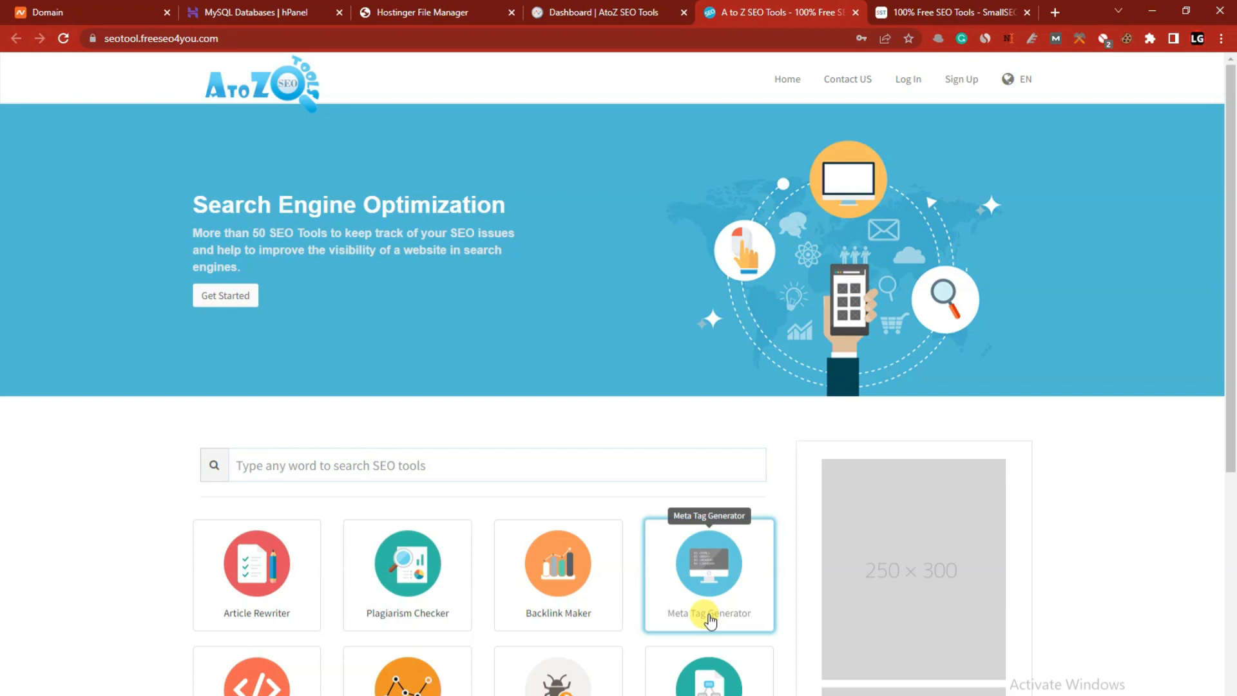
pyautogui.click(137, 38)
pyautogui.moveTo(137, 38); pyautogui.dragTo(867, 11)
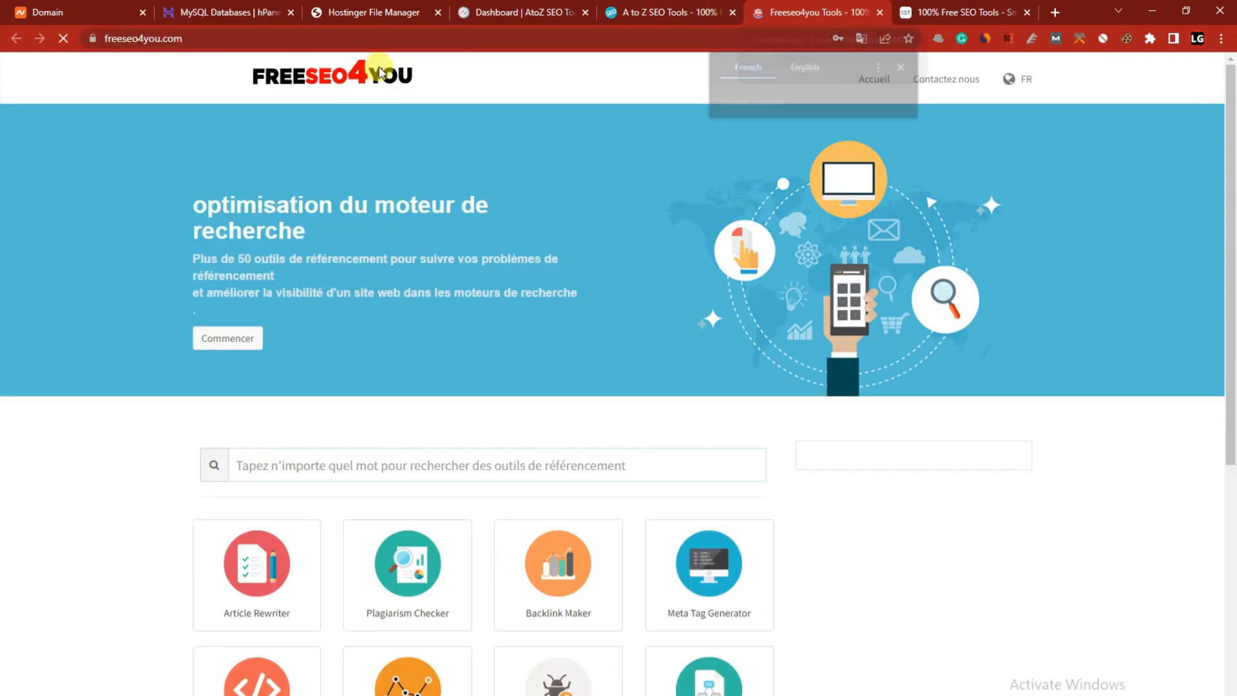
pyautogui.click(191, 39)
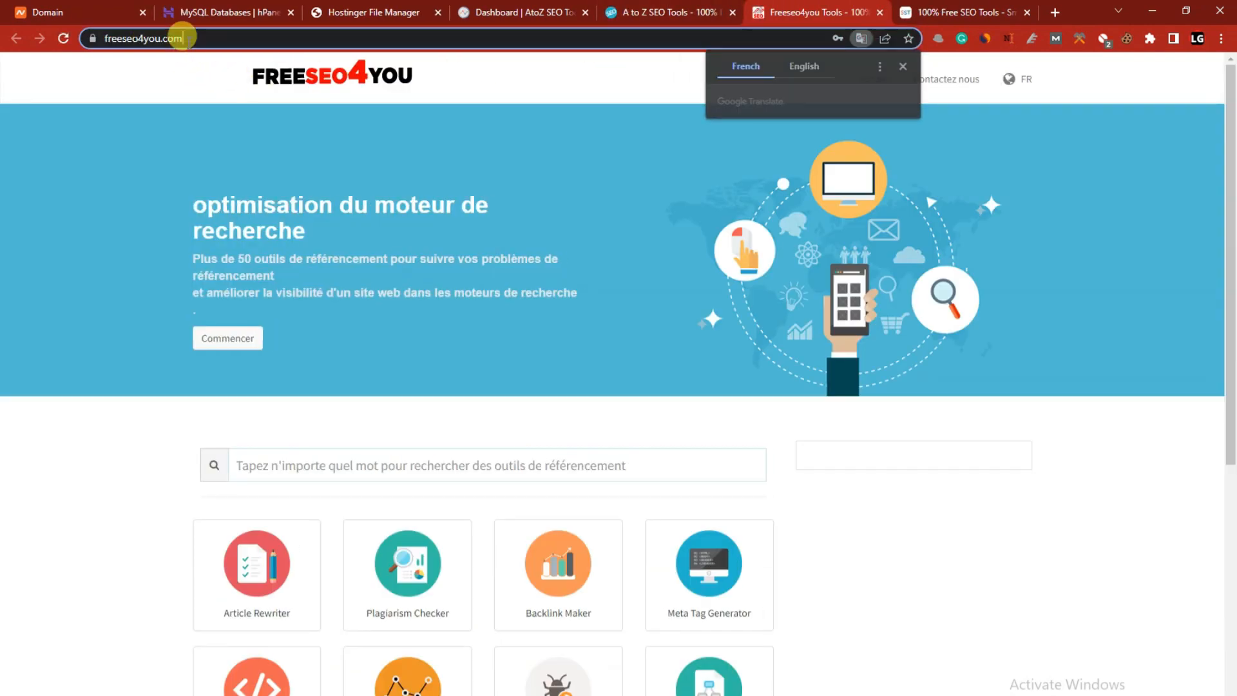
# Show more tools on the freeseo4you.com homepage and look through its complete SEO tools list and footer
pyautogui.scroll(-7, 382, 257)
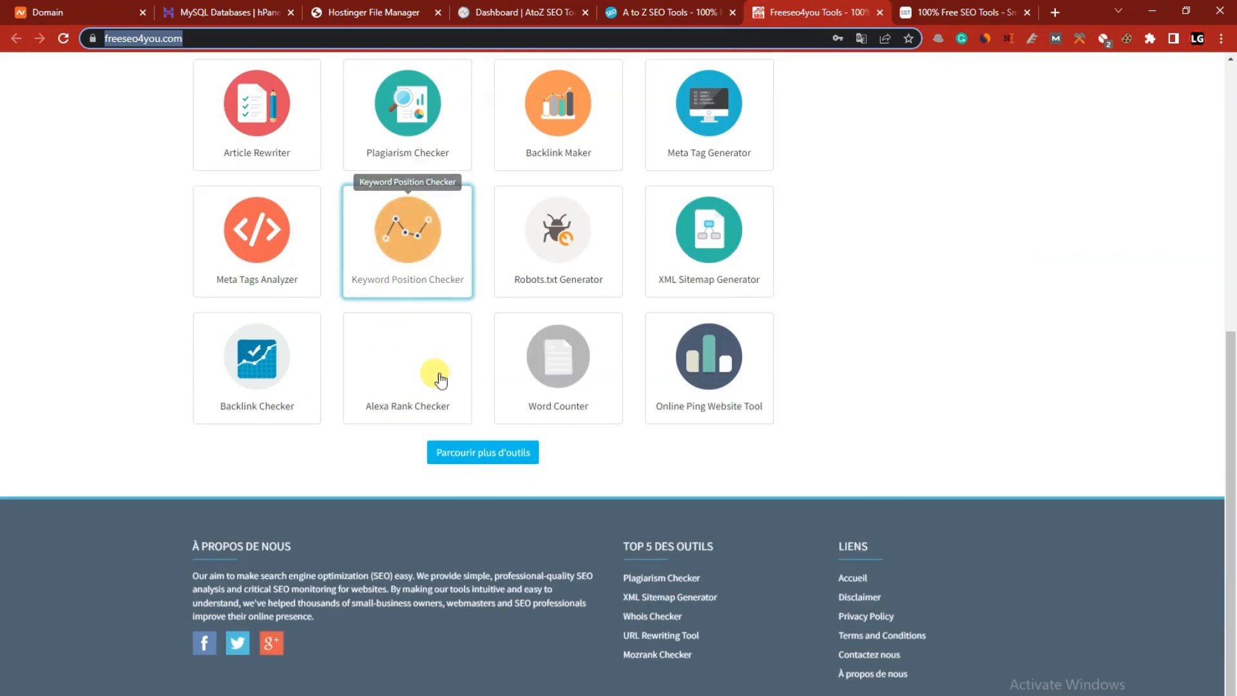
pyautogui.click(475, 459)
pyautogui.scroll(-5, 515, 502)
pyautogui.scroll(-12, 550, 543)
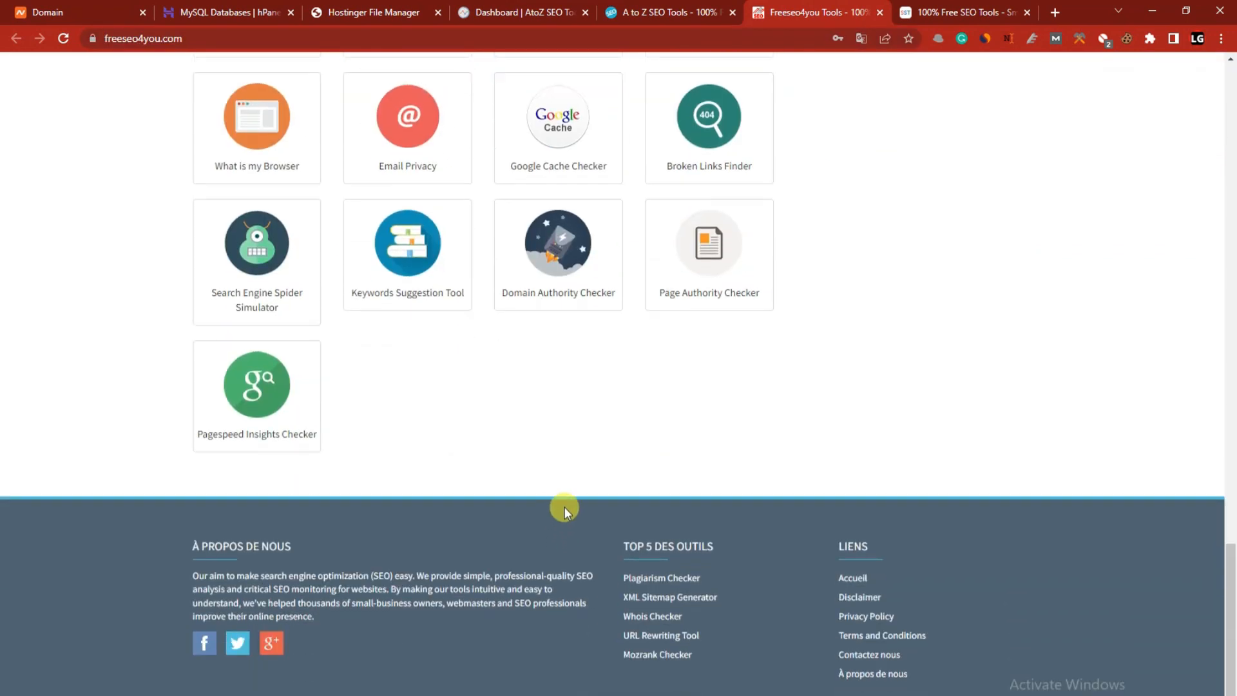
pyautogui.scroll(20, 564, 506)
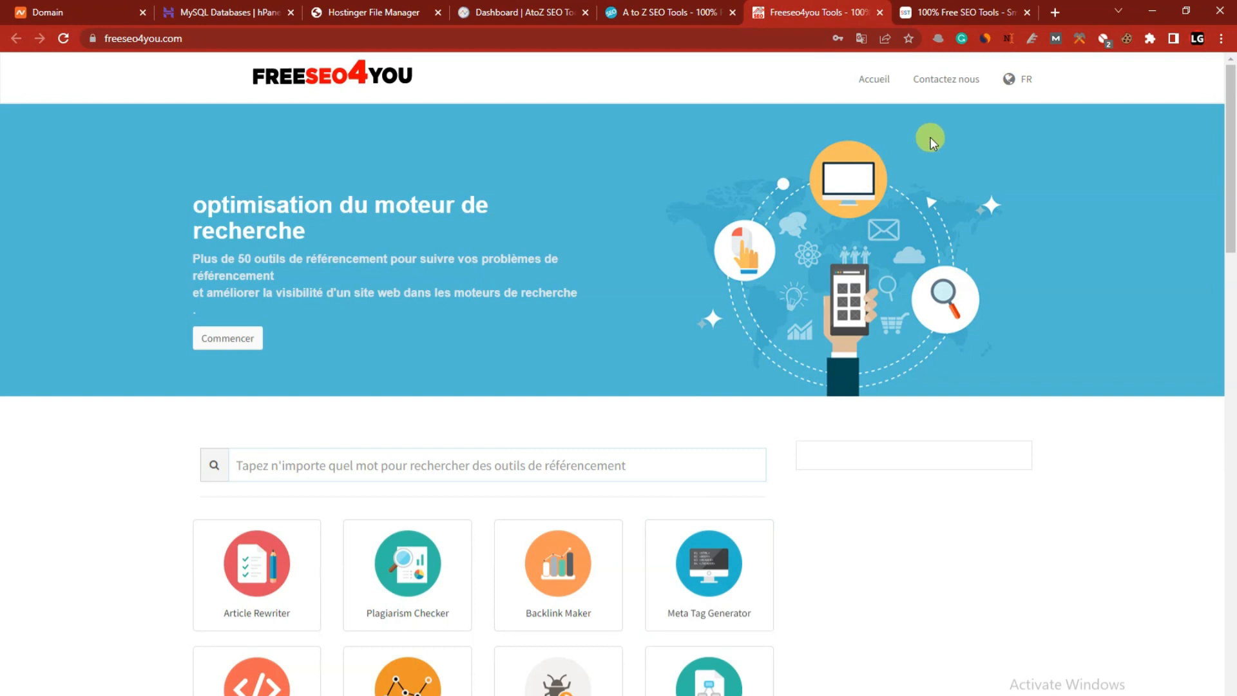
# Switch the freeseo4you.com site language to English and examine its homepage heading, tools and web address
pyautogui.click(1024, 80)
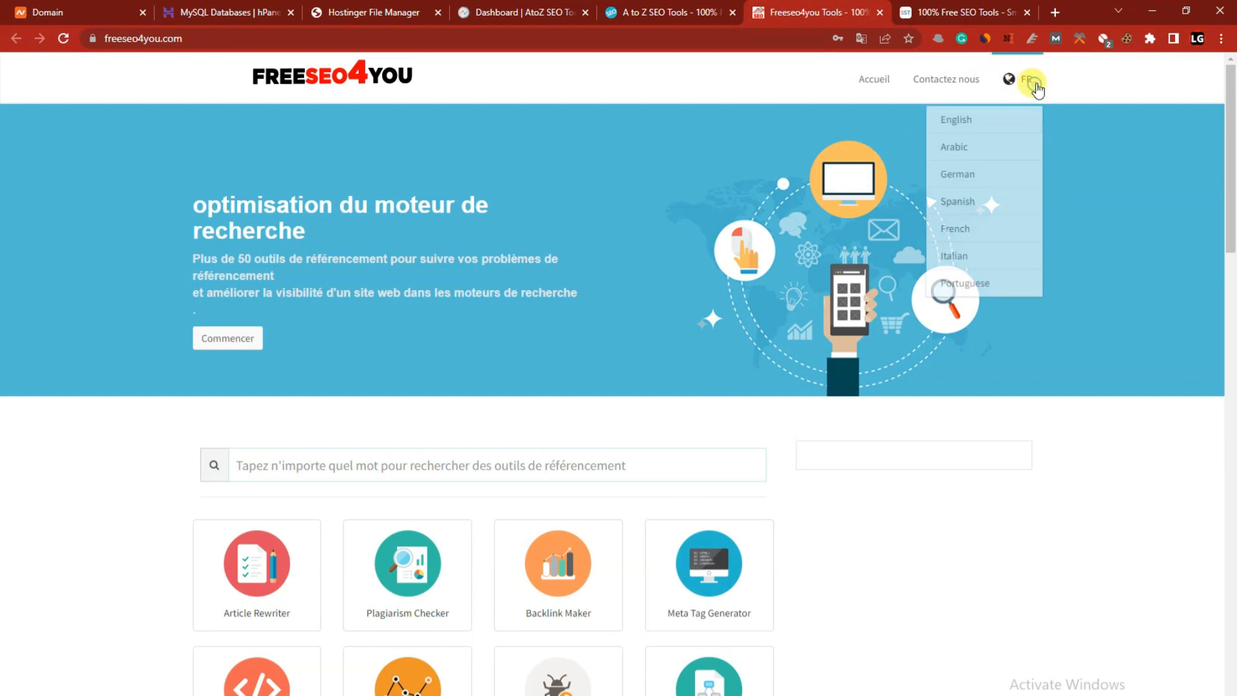
pyautogui.click(984, 112)
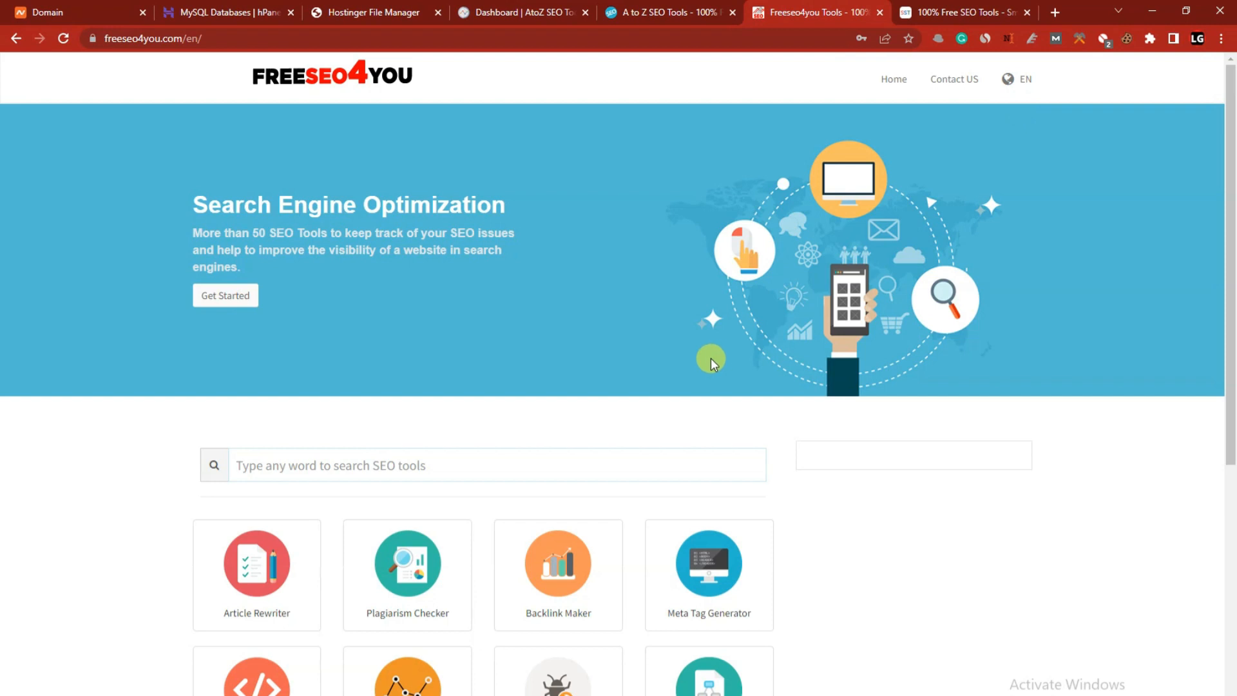
pyautogui.moveTo(243, 210); pyautogui.dragTo(516, 202)
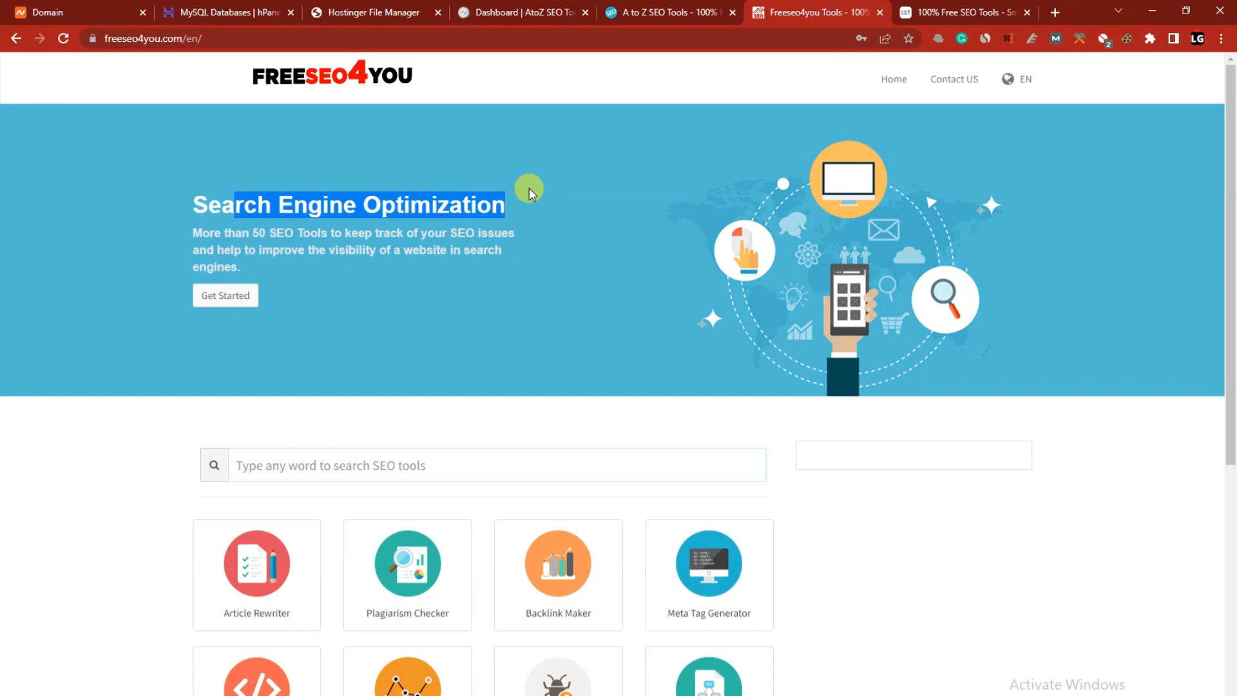
pyautogui.scroll(-7, 558, 306)
pyautogui.scroll(7, 568, 306)
pyautogui.click(221, 38)
pyautogui.click(219, 38)
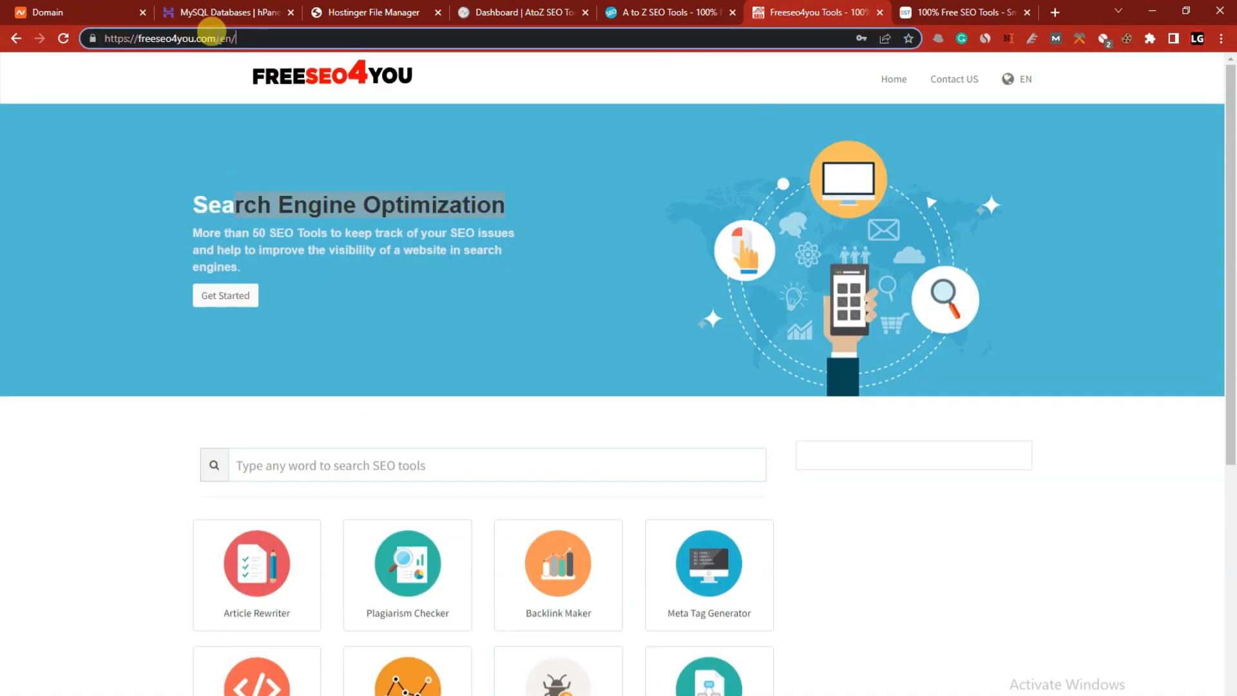
pyautogui.moveTo(216, 38); pyautogui.dragTo(84, 38)
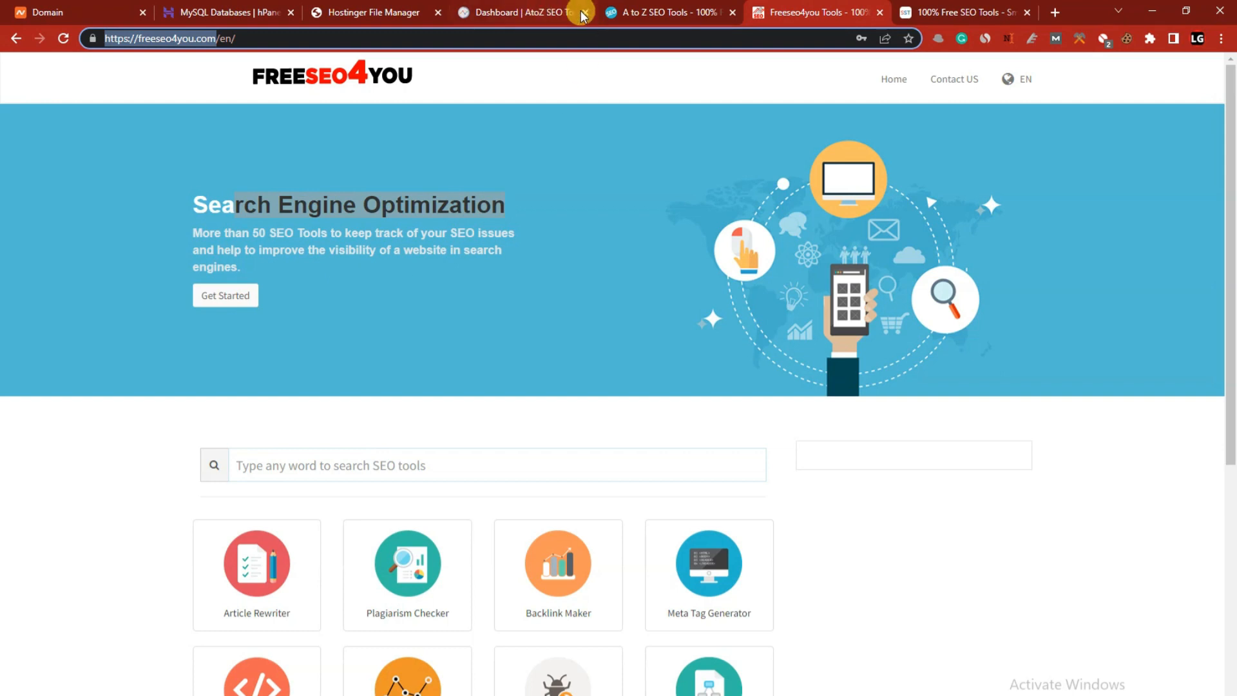
# Compare the seotool.freeseo4you.com homepage's address, layout and footer with the freeseo4you.com site, and reload the homepage through the footer's Home link
pyautogui.click(649, 13)
pyautogui.click(281, 175)
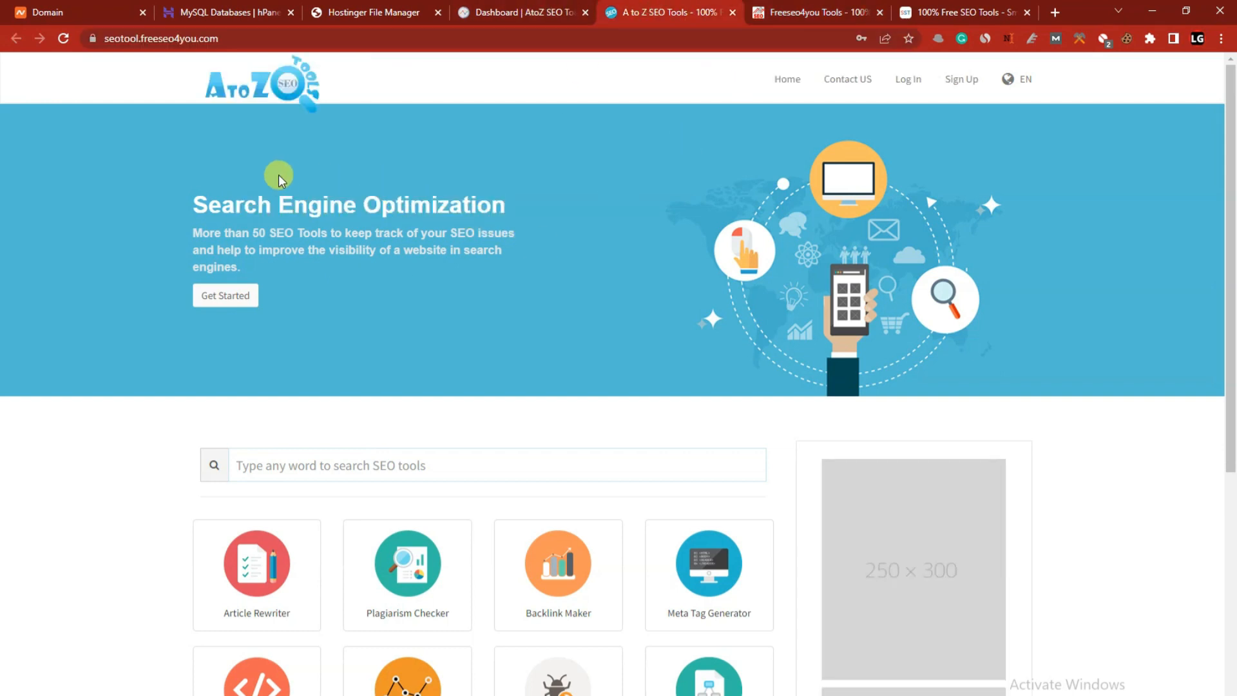
pyautogui.moveTo(105, 39); pyautogui.dragTo(234, 50)
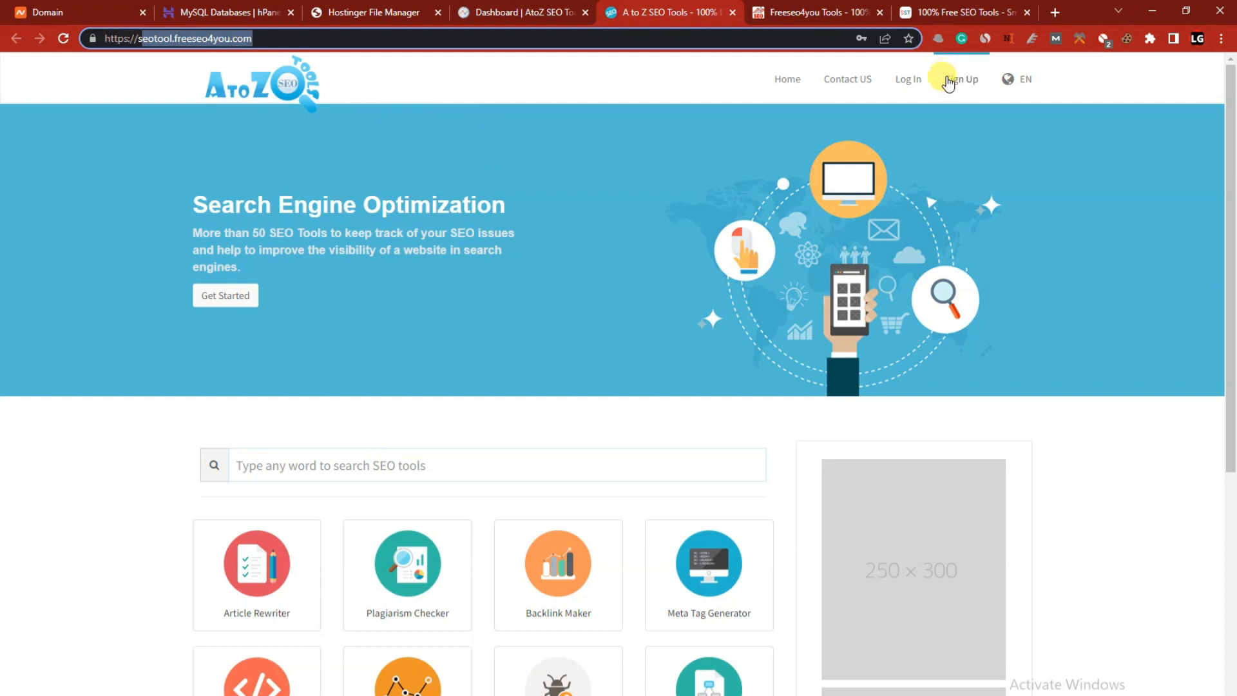
pyautogui.scroll(-7, 810, 469)
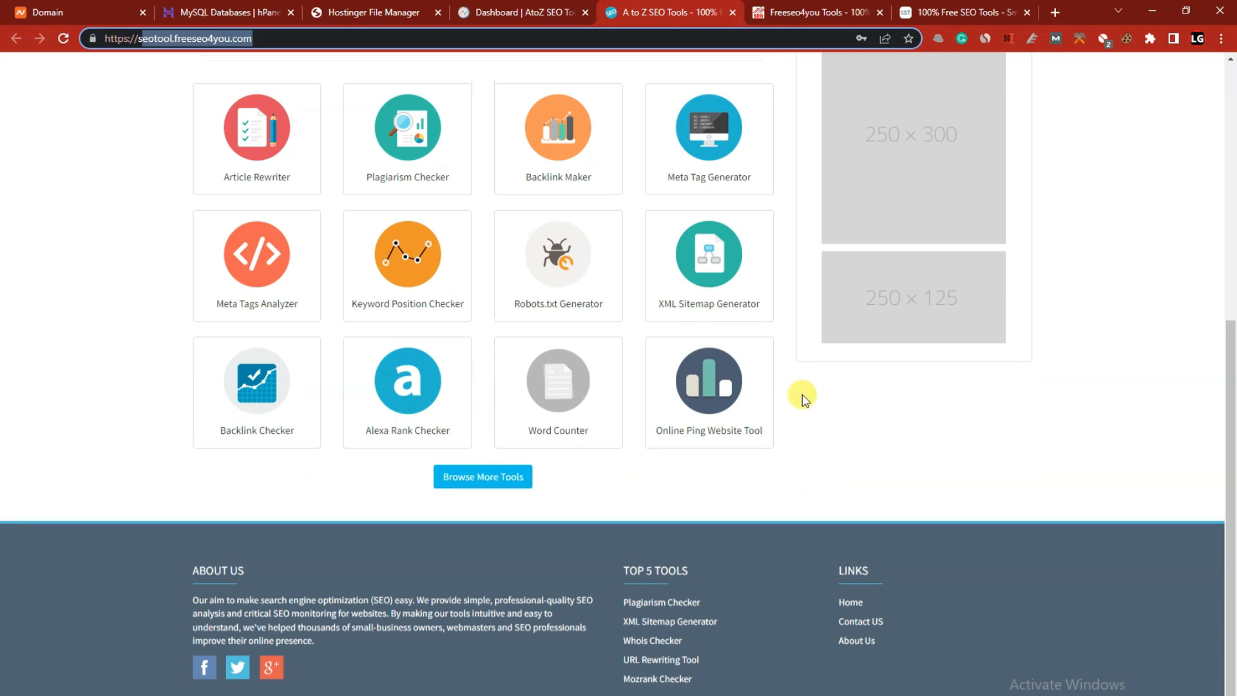
pyautogui.scroll(7, 802, 323)
pyautogui.click(793, 12)
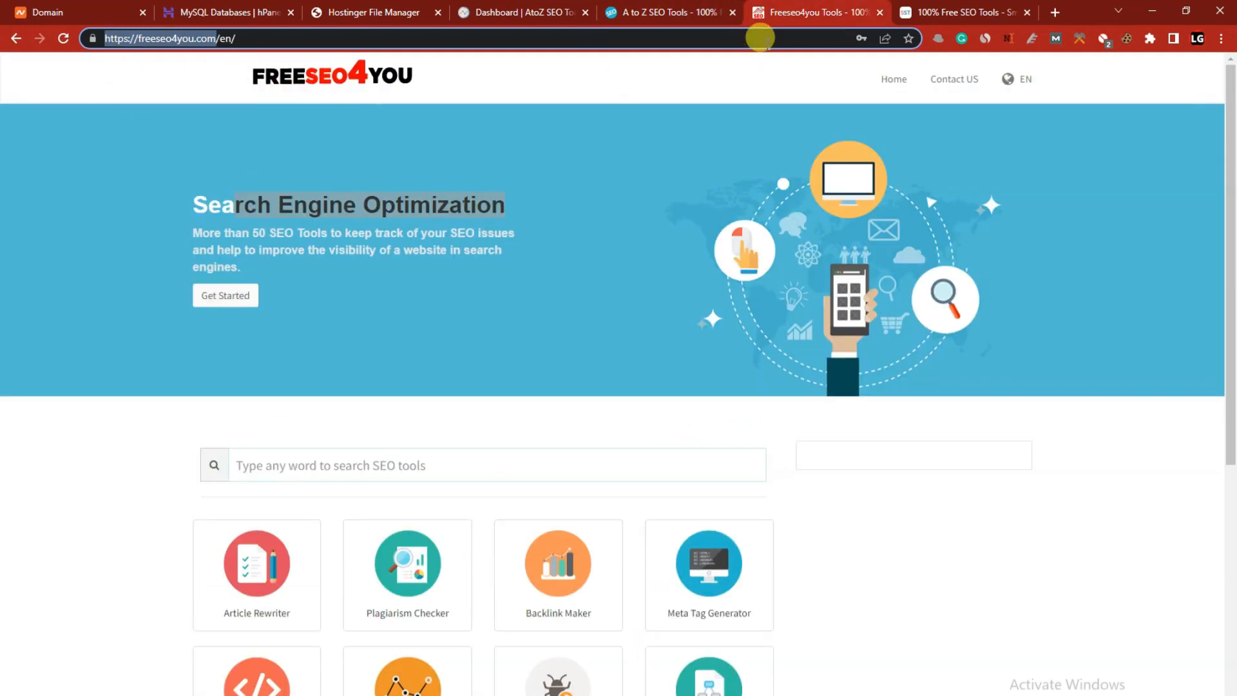
pyautogui.click(629, 13)
pyautogui.scroll(-5, 629, 326)
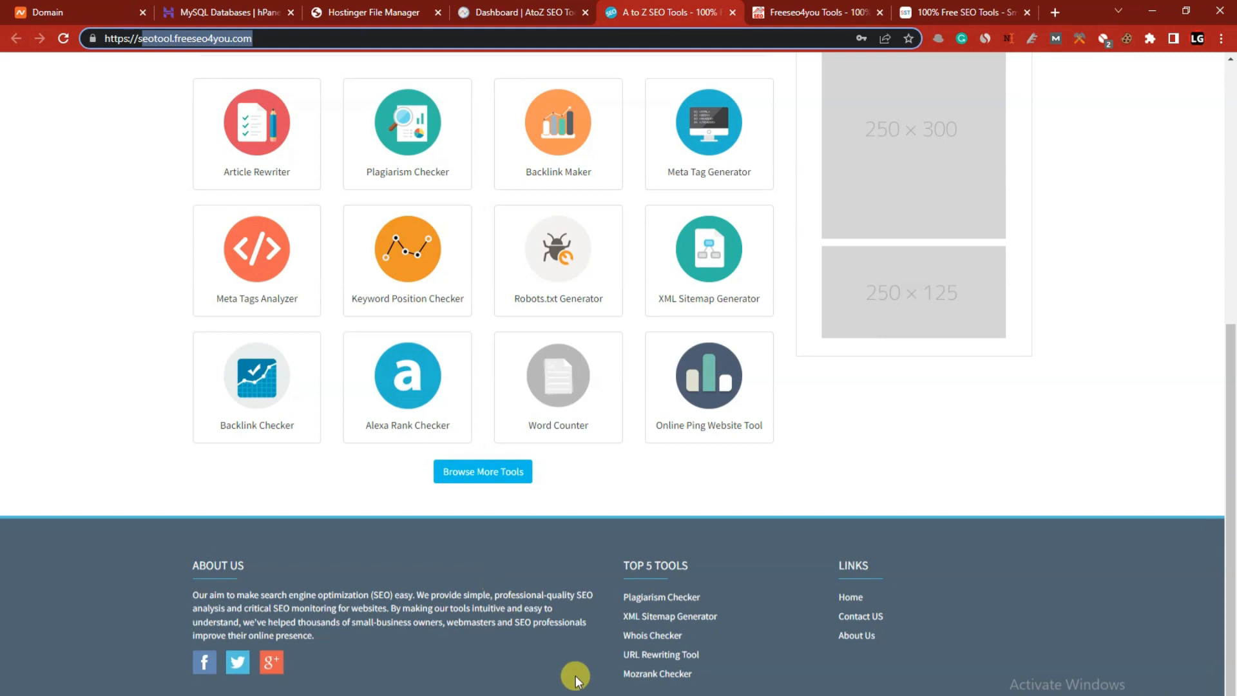
pyautogui.click(580, 695)
pyautogui.click(857, 598)
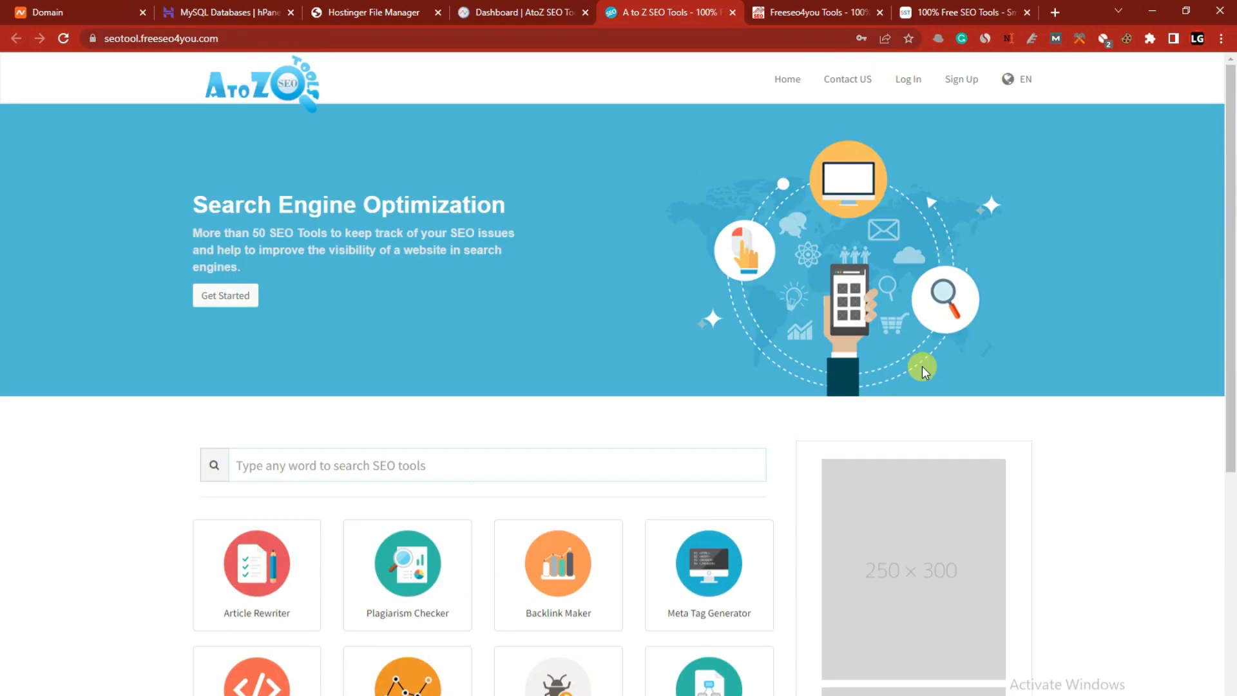